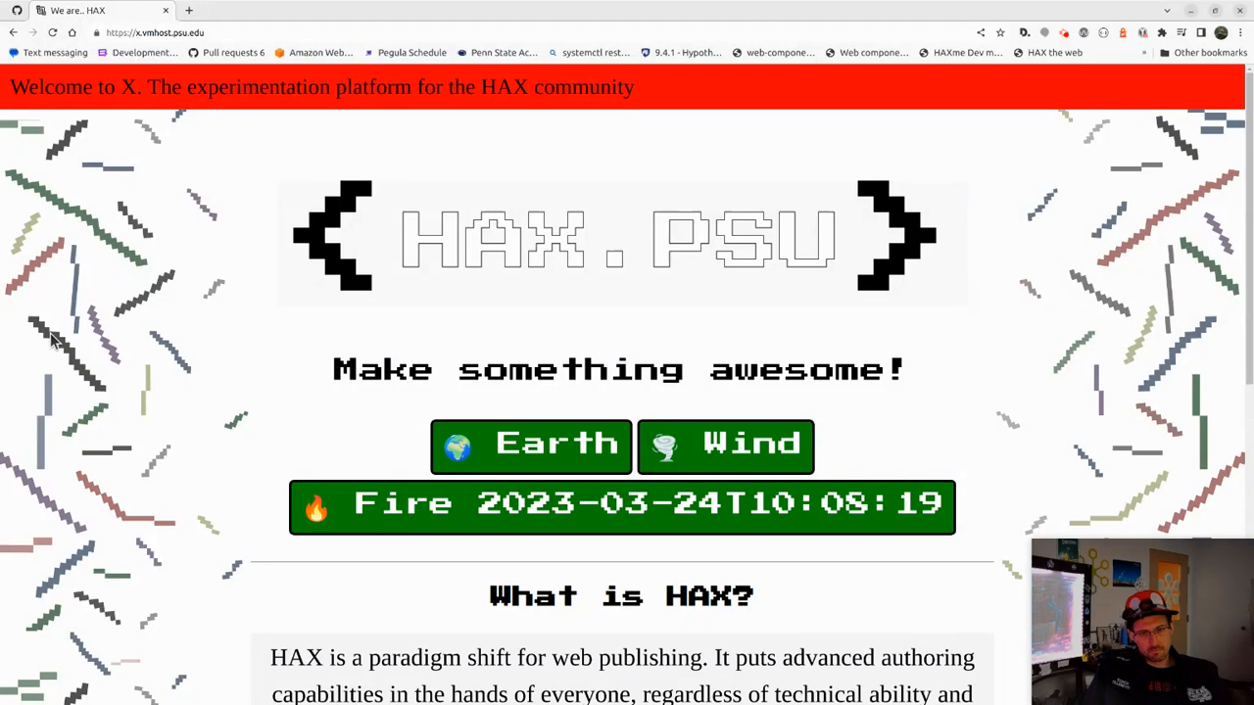
Enter the Fire instance of the HAX platform and open the edtechjoker site
click(594, 517)
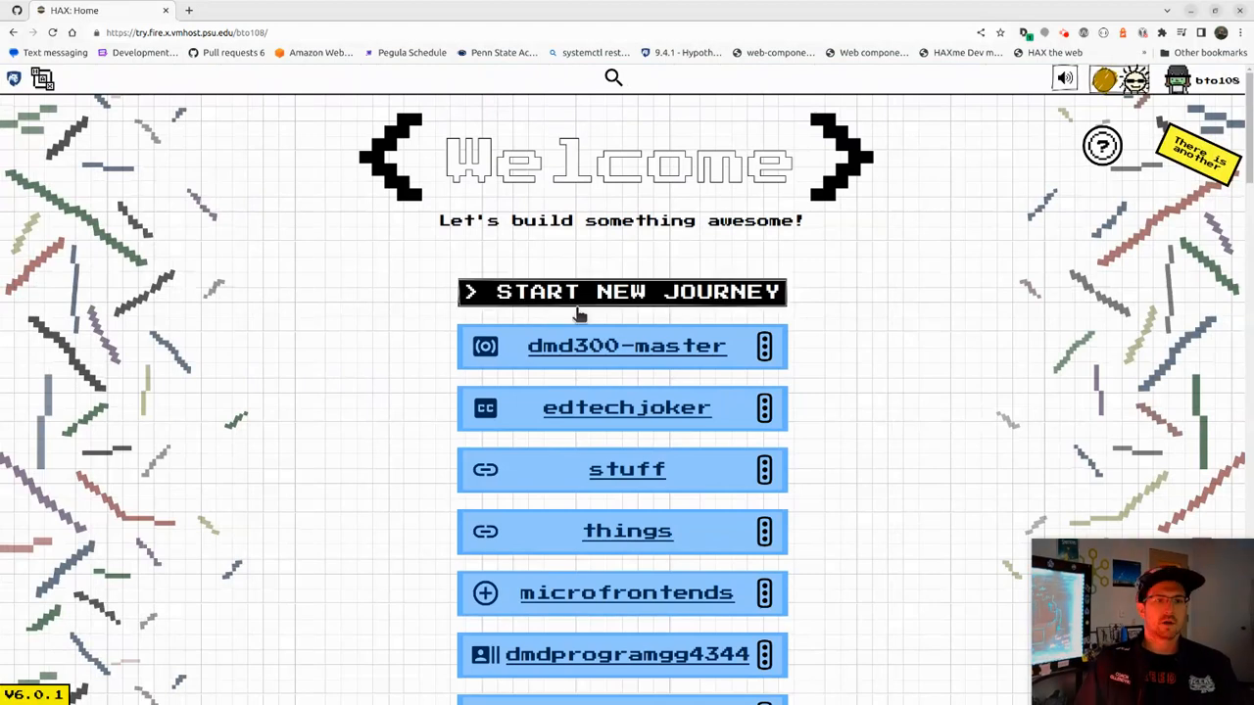
click(635, 408)
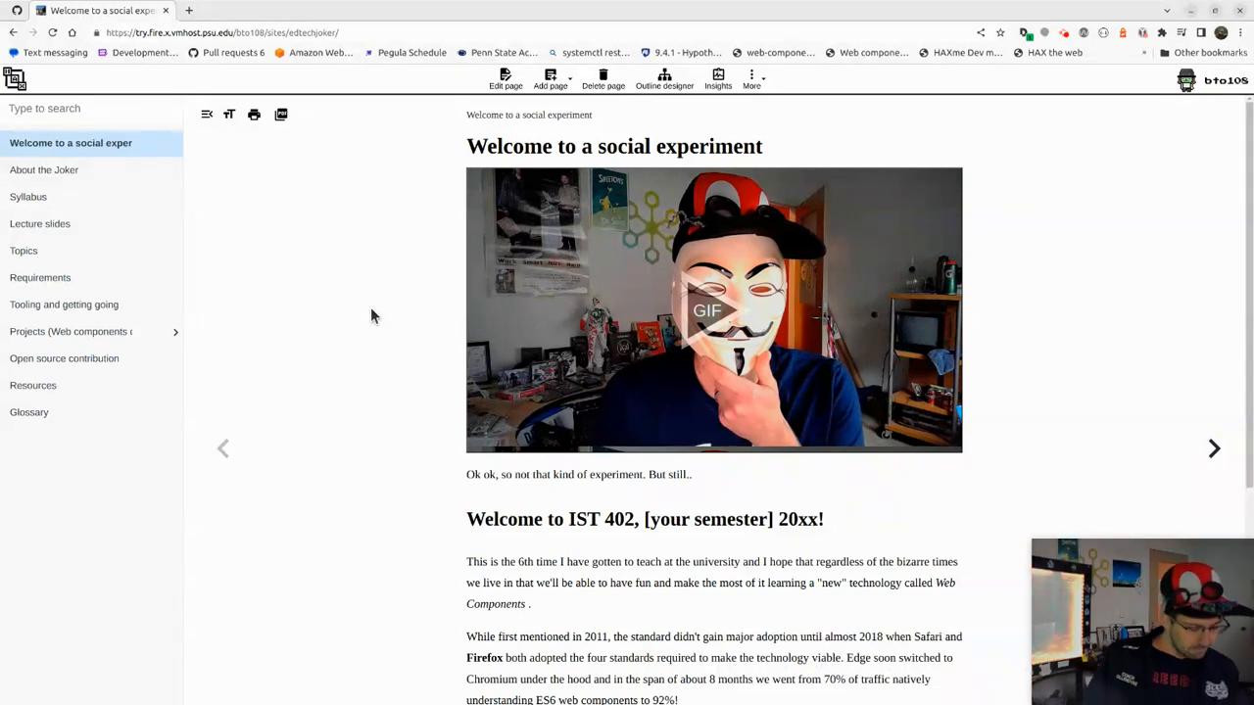
Search the site's command finder for "Open source" and go to the Open source contribution page
key(alt+shift)
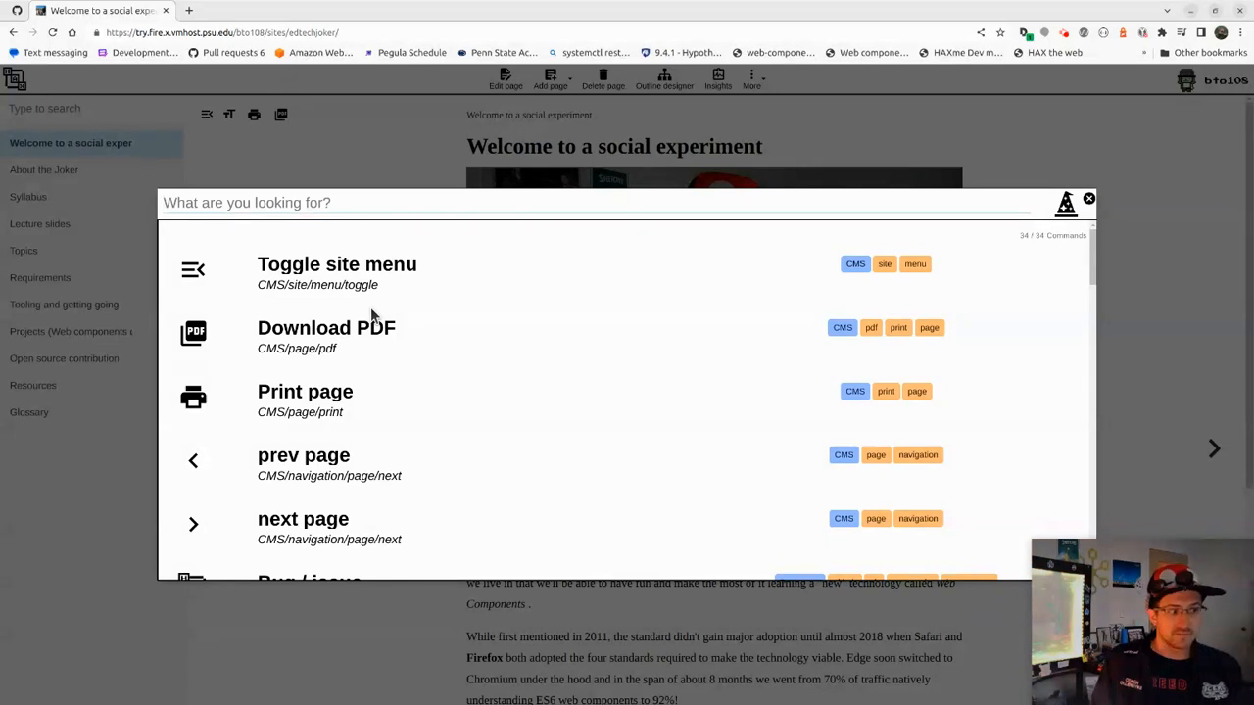
text(Open source)
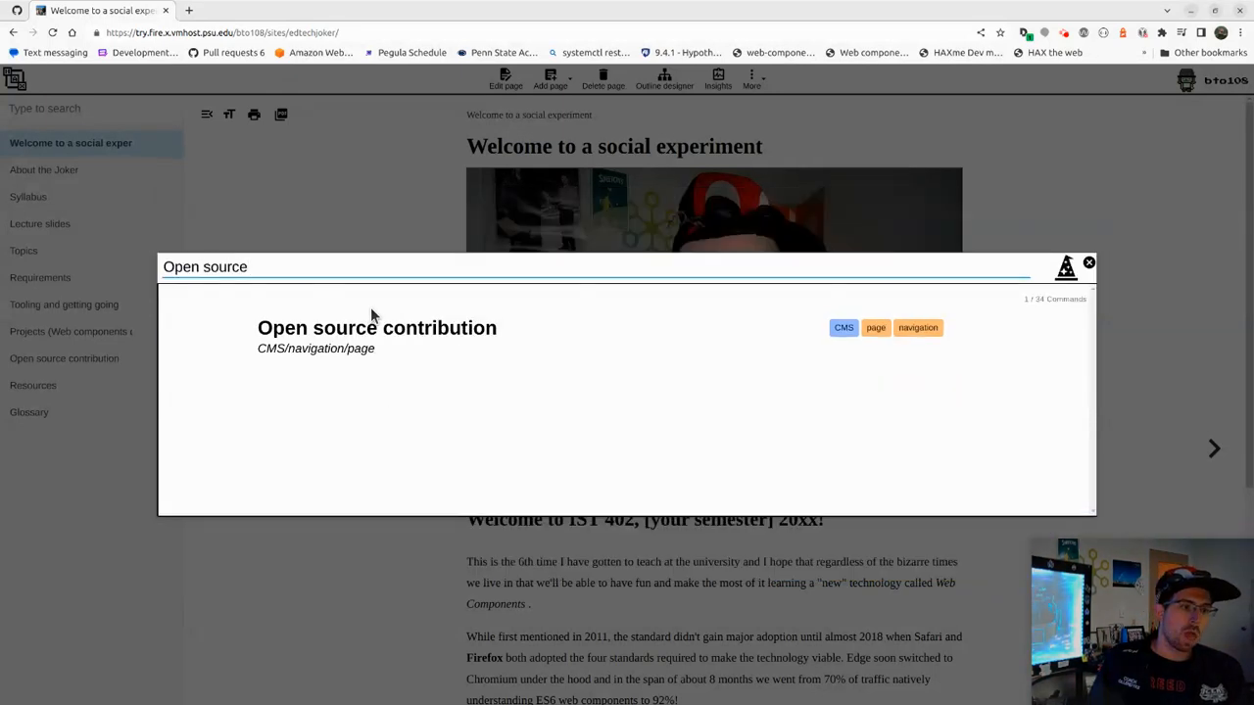
key(Down)
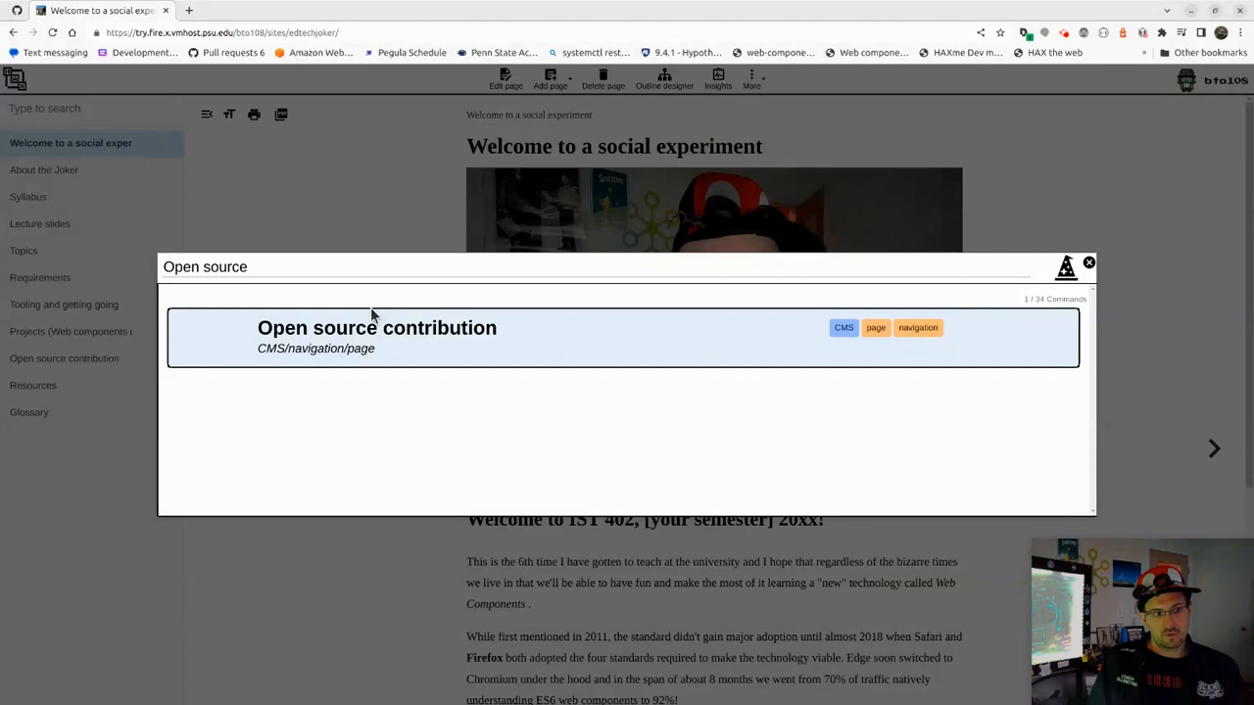
key(Up)
key(Down)
key(Up)
key(Down)
key(Up)
key(Down)
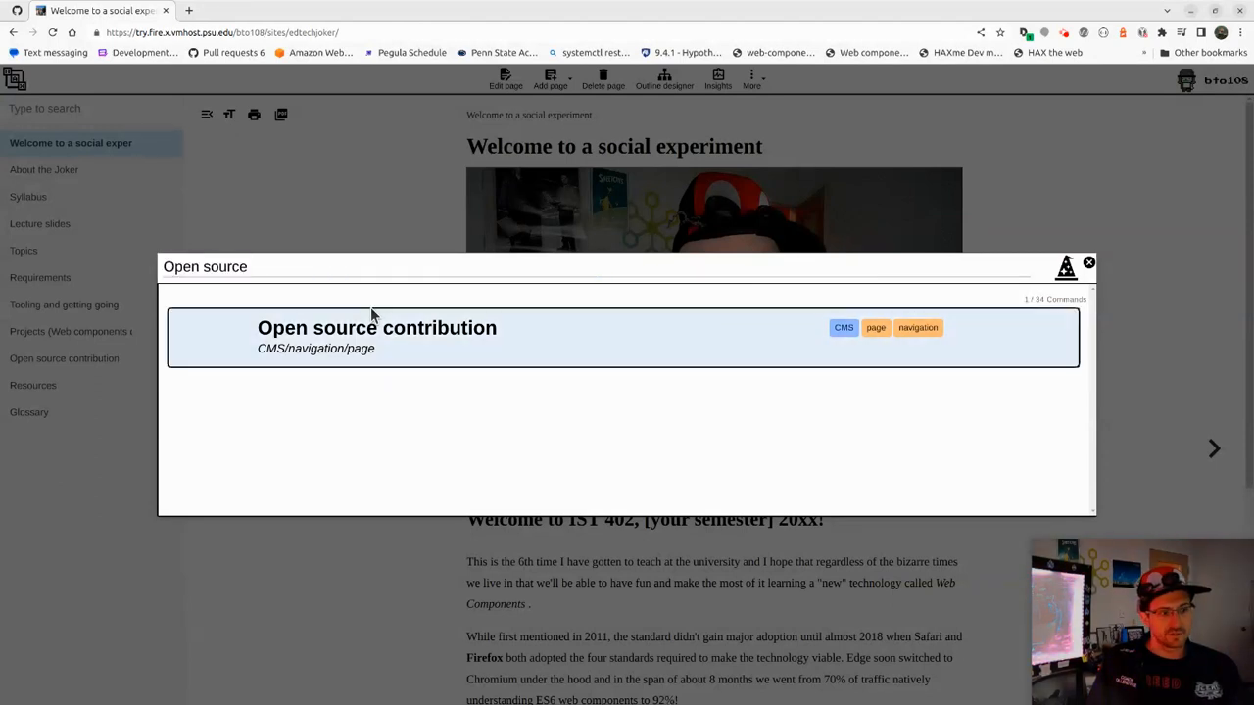
key(Up)
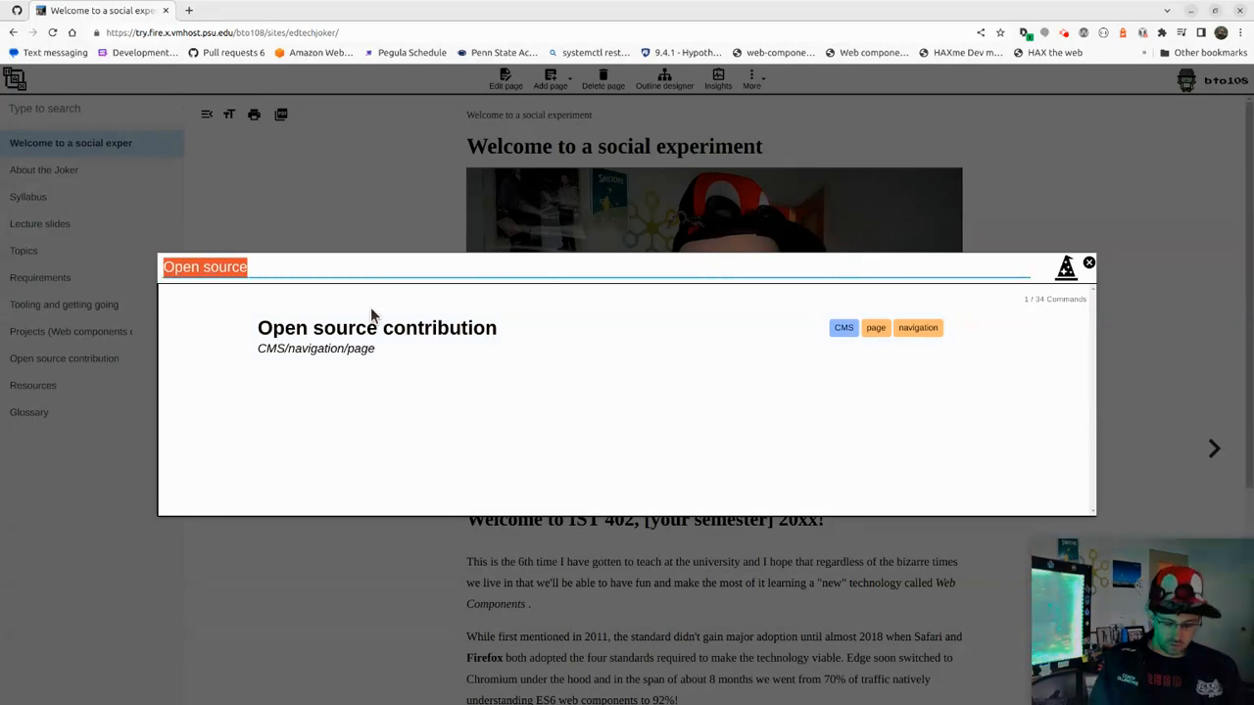
key(Return)
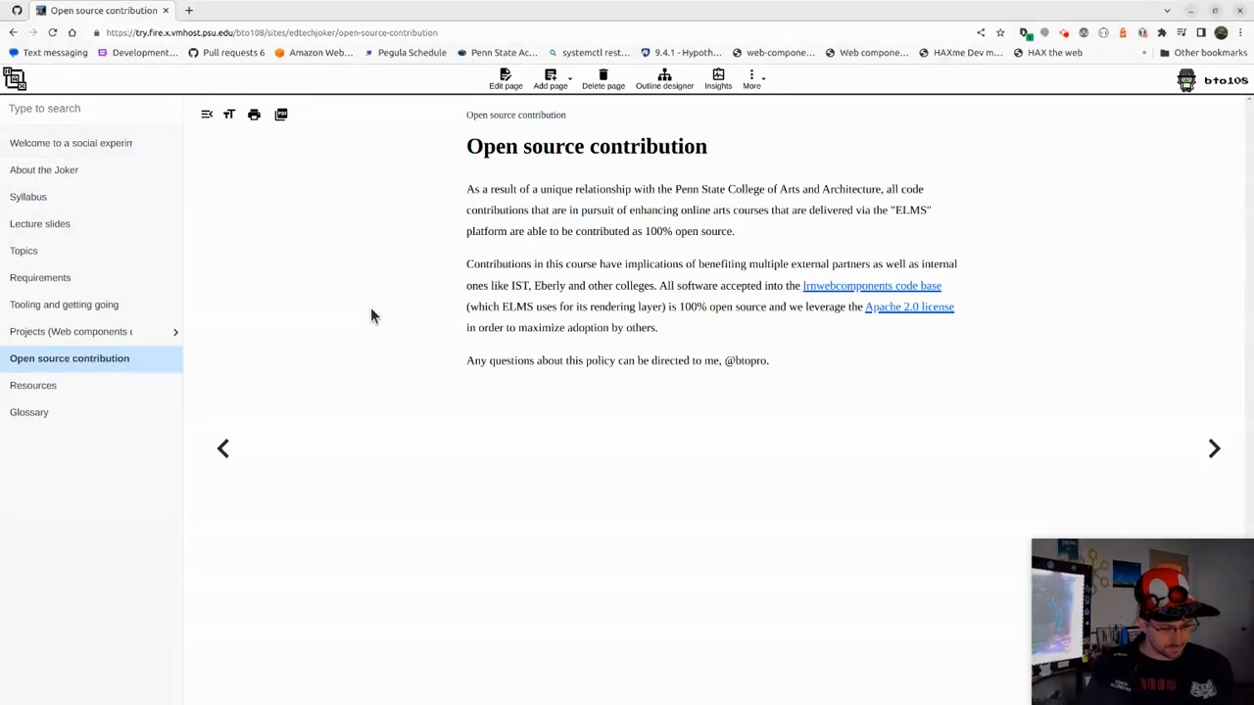
Hide the site menu by running the Toggle site menu command from the command finder
key(alt+shift)
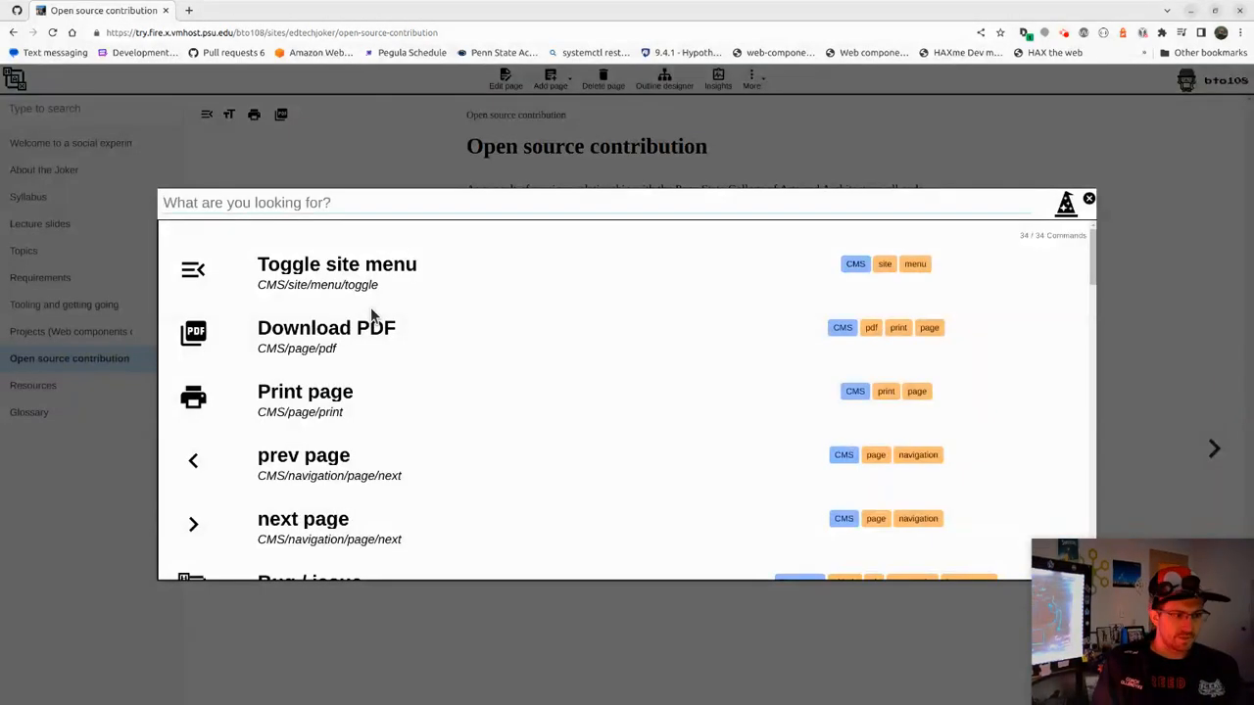
key(Down)
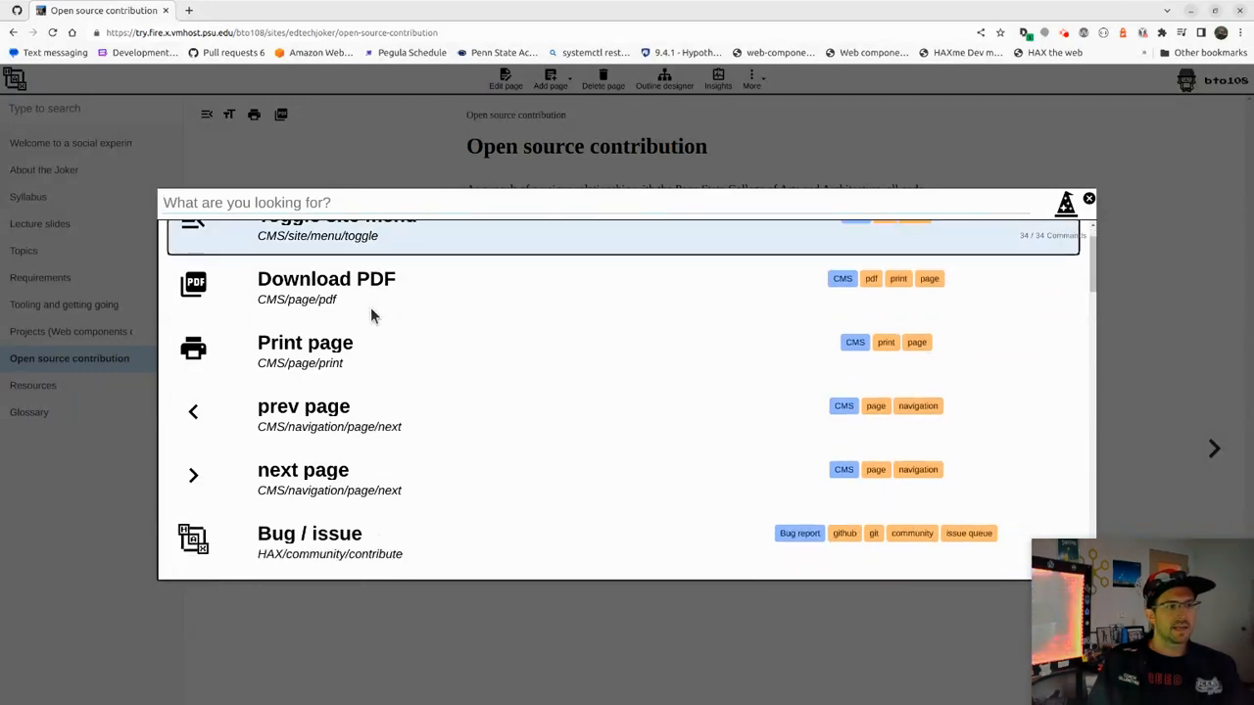
key(Return)
Reopen the command finder and filter its commands by "prev", "page" and "navigation" in turn
key(alt+shift)
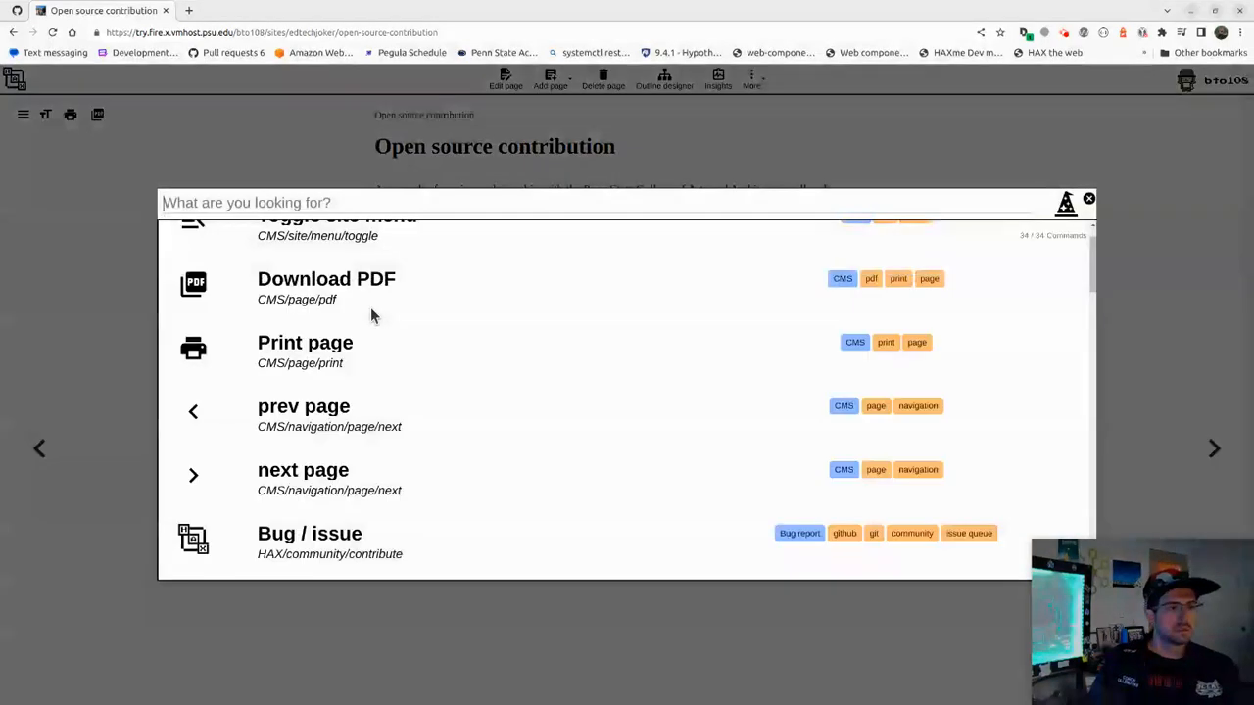
key(Up)
key(Down)
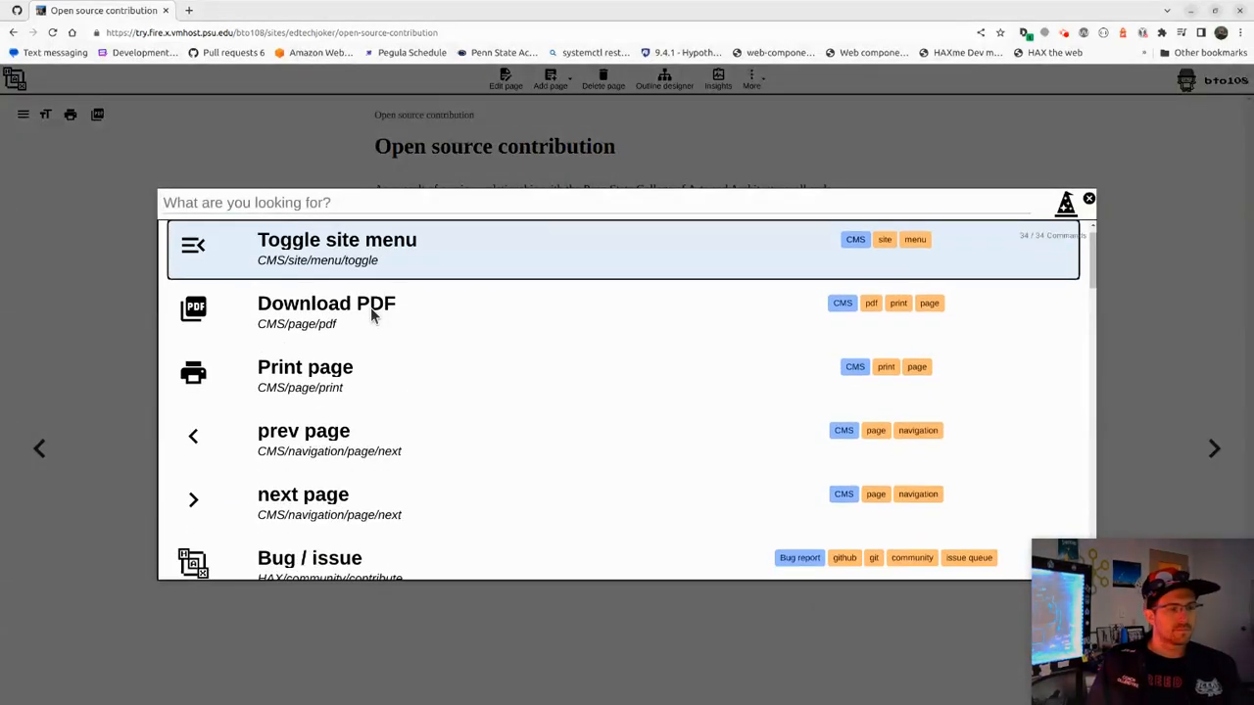
scroll(339, 434, up, 1)
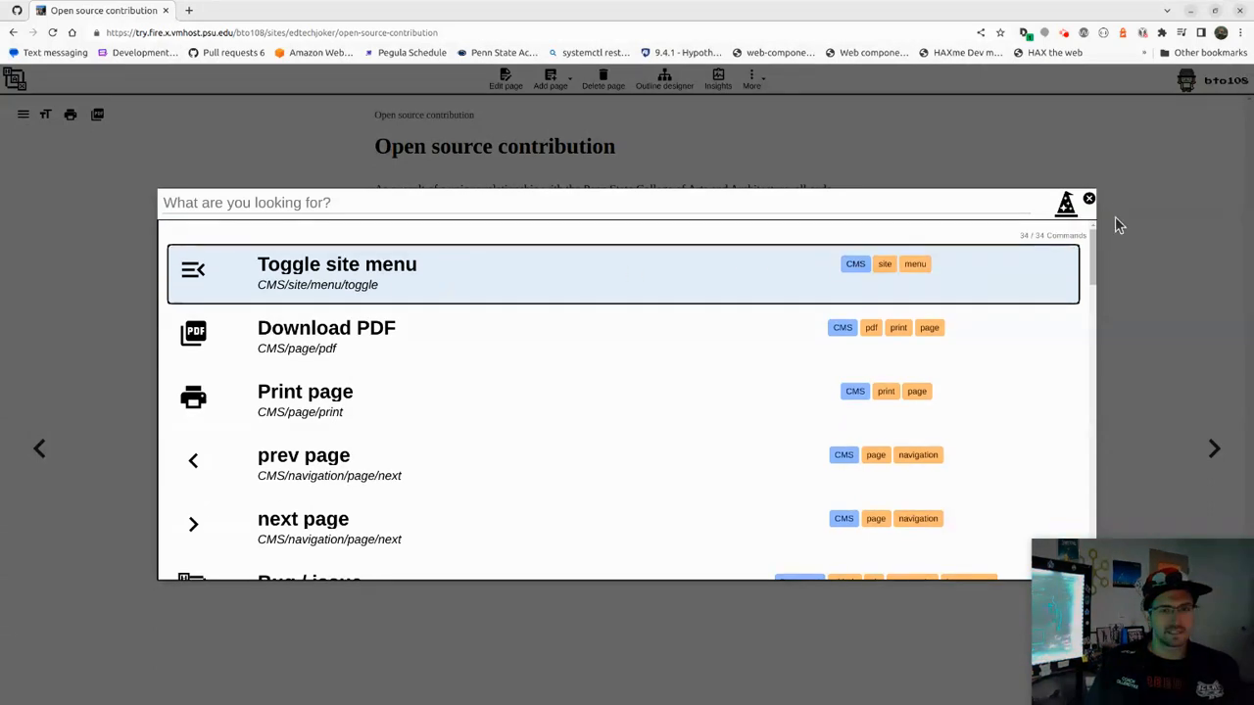
click(539, 206)
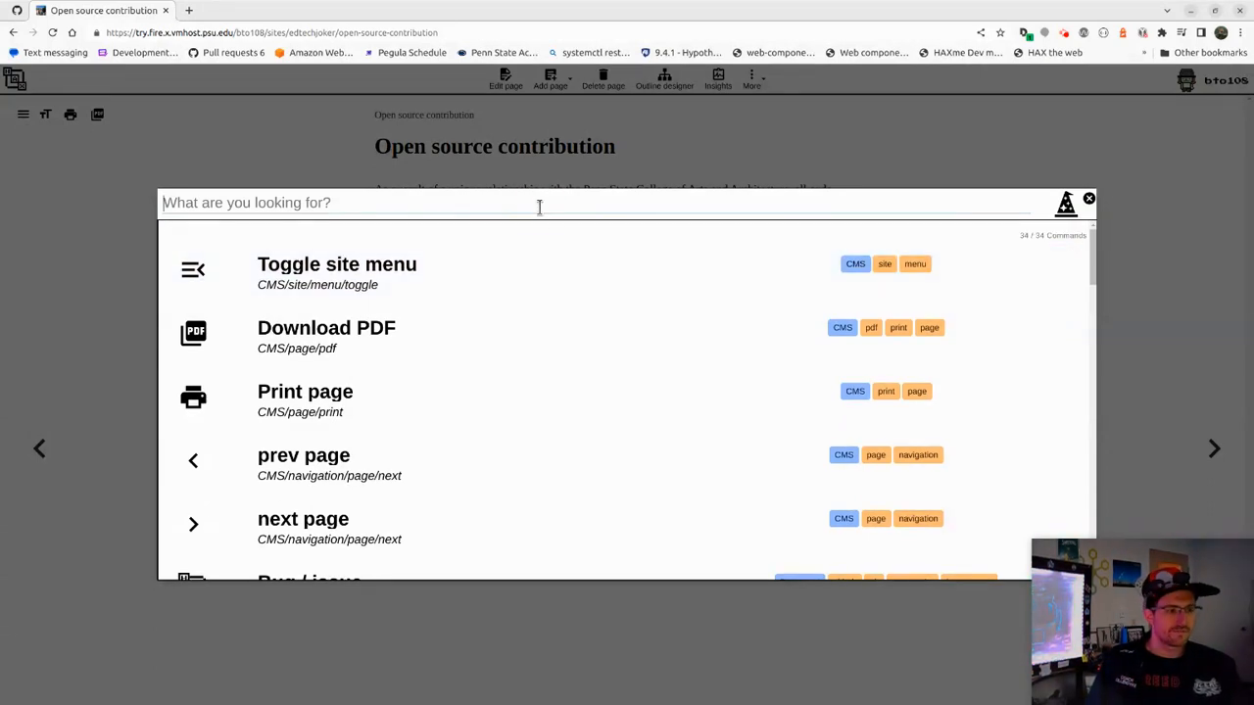
text(prev)
key(ctrl+a)
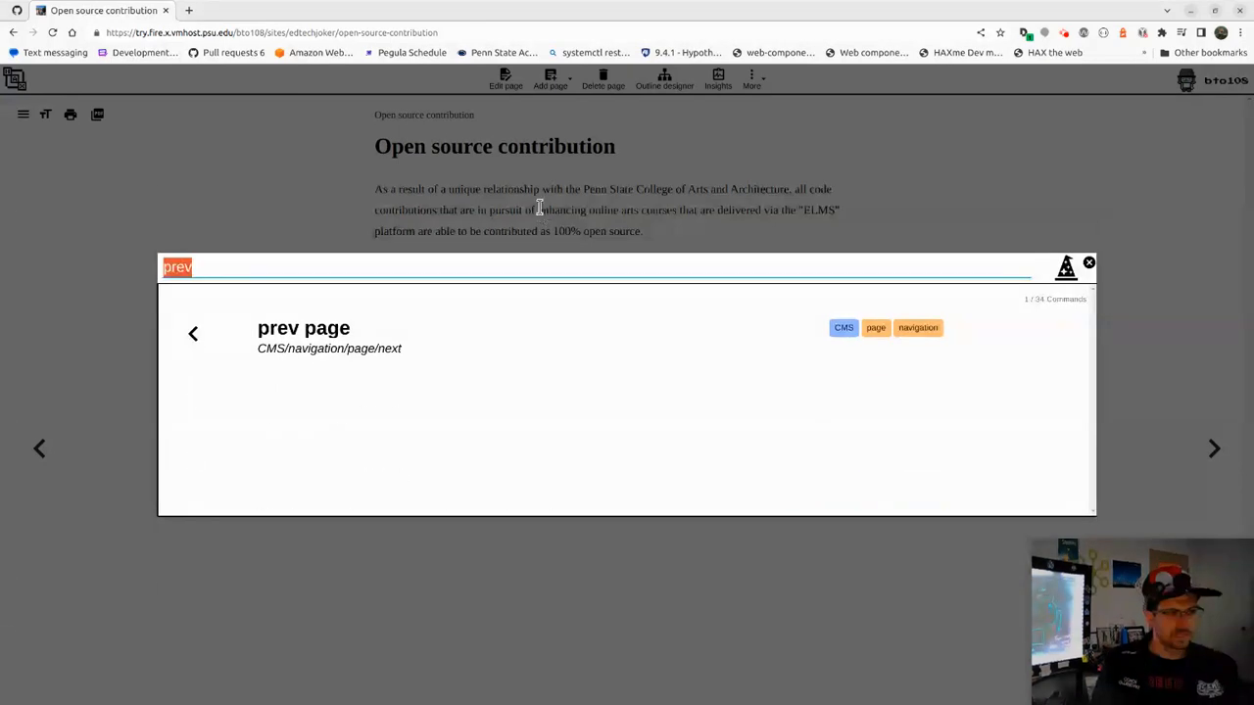
text(page)
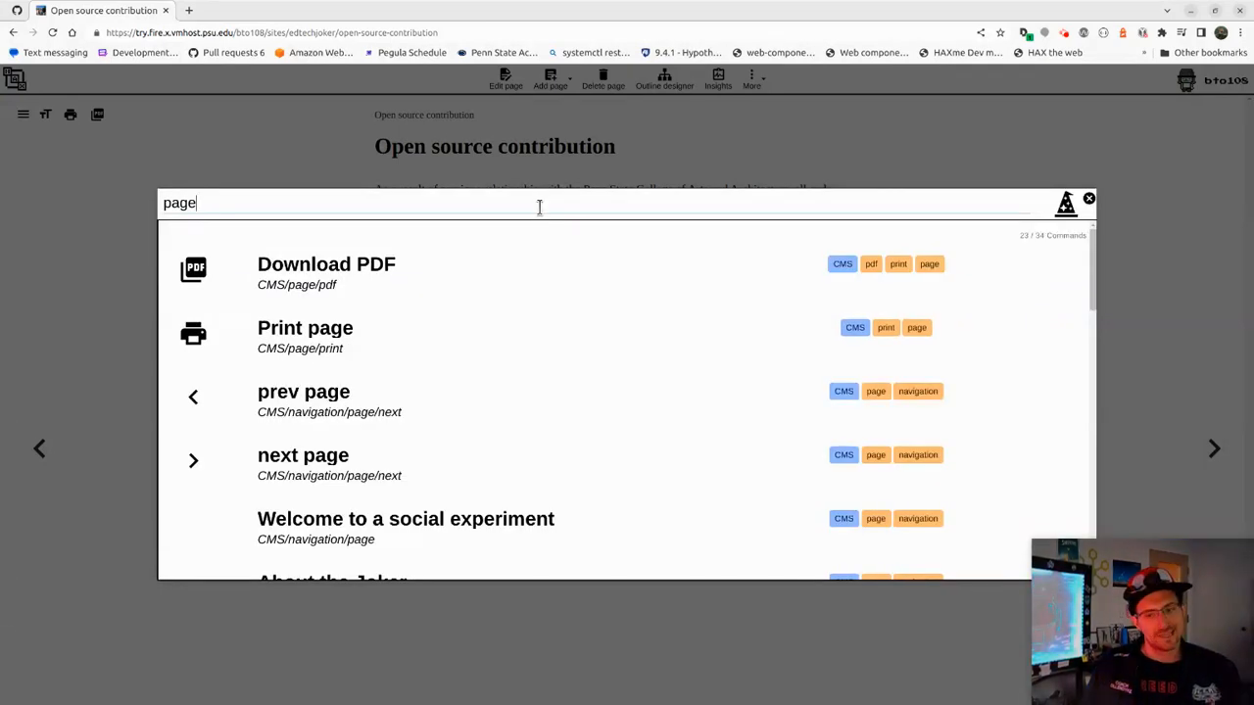
key(ctrl+a)
text(navigation)
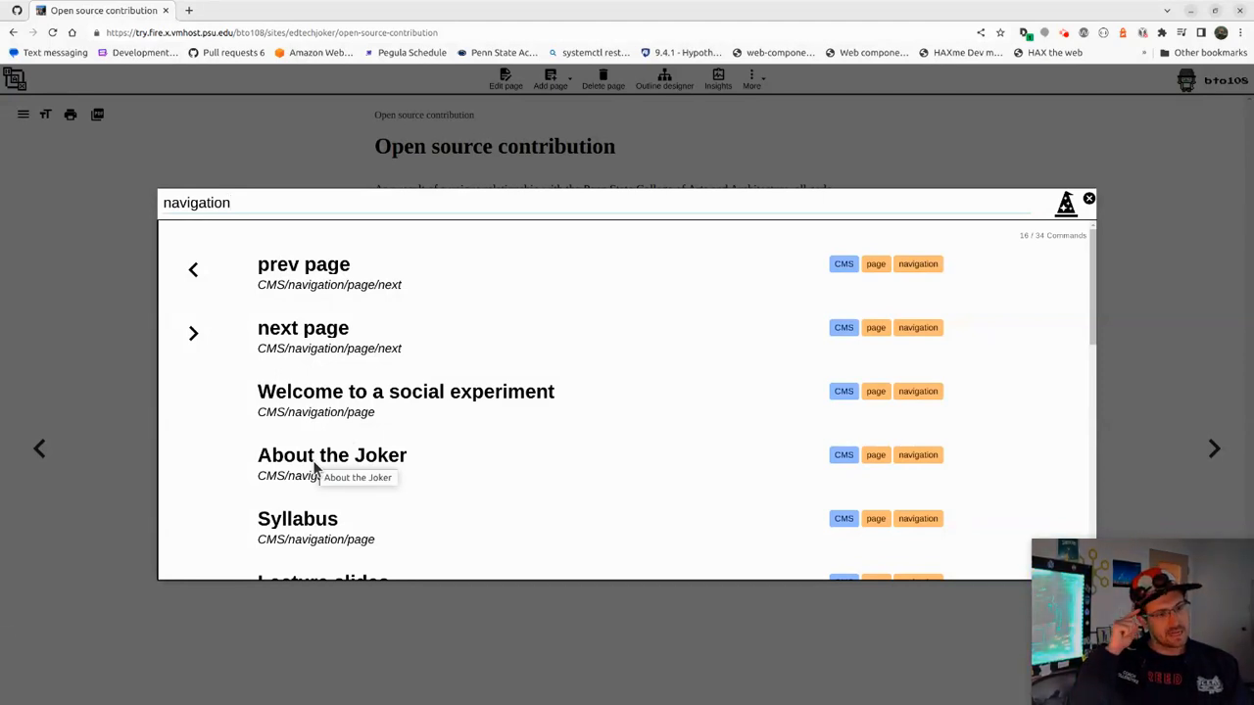
Extend the command filter to the path "CMS/navigation/page/" and run the prev page command
key(ctrl+a)
key(Left)
text(CMS/)
key(ctrl+a)
key(Right)
text(/page)
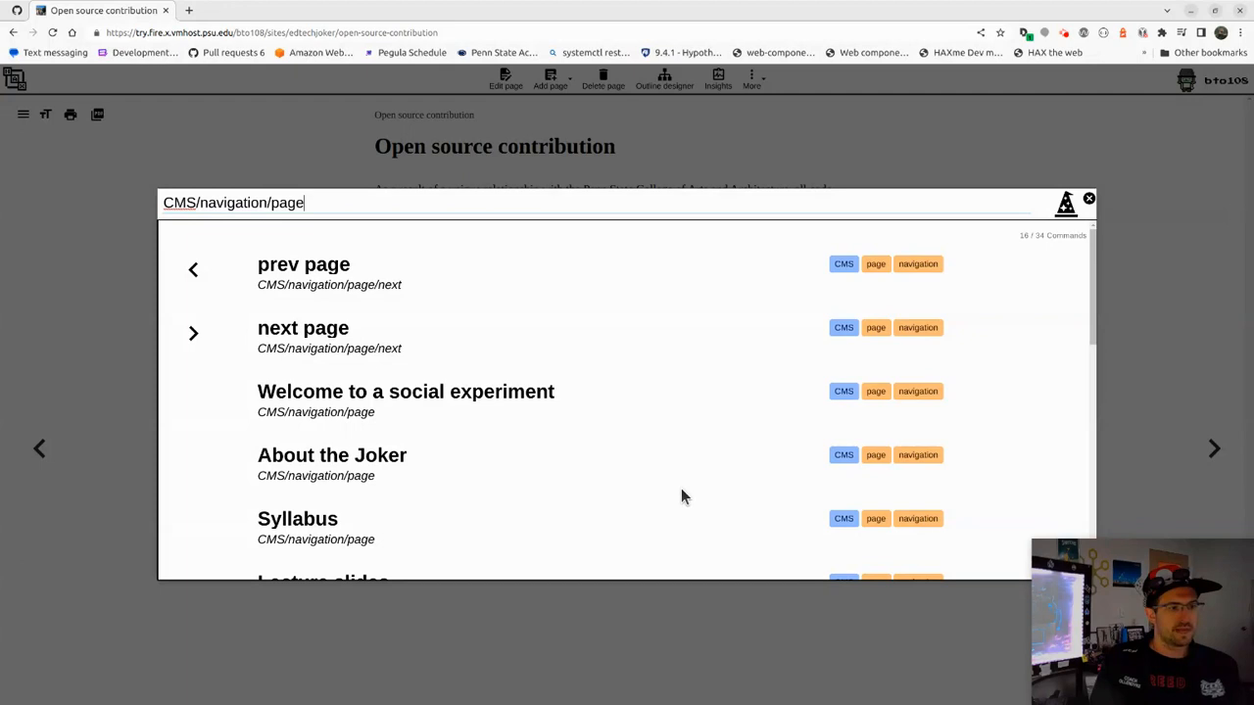
text(/)
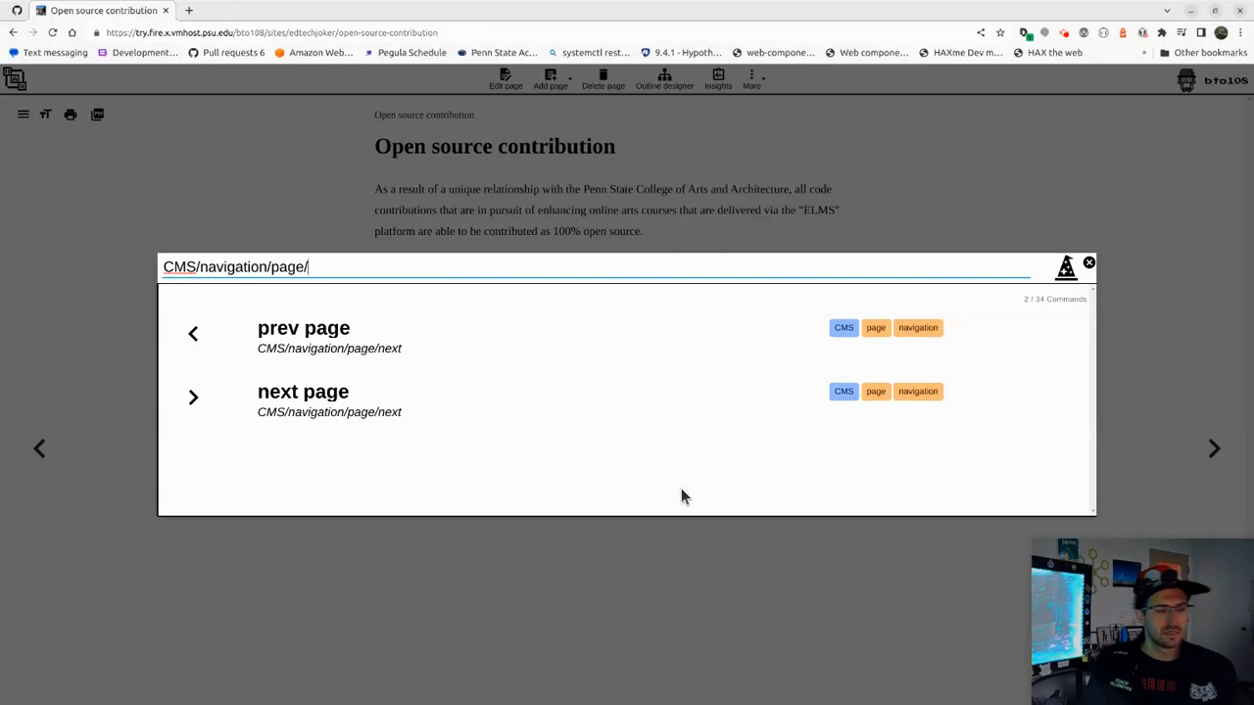
key(Return)
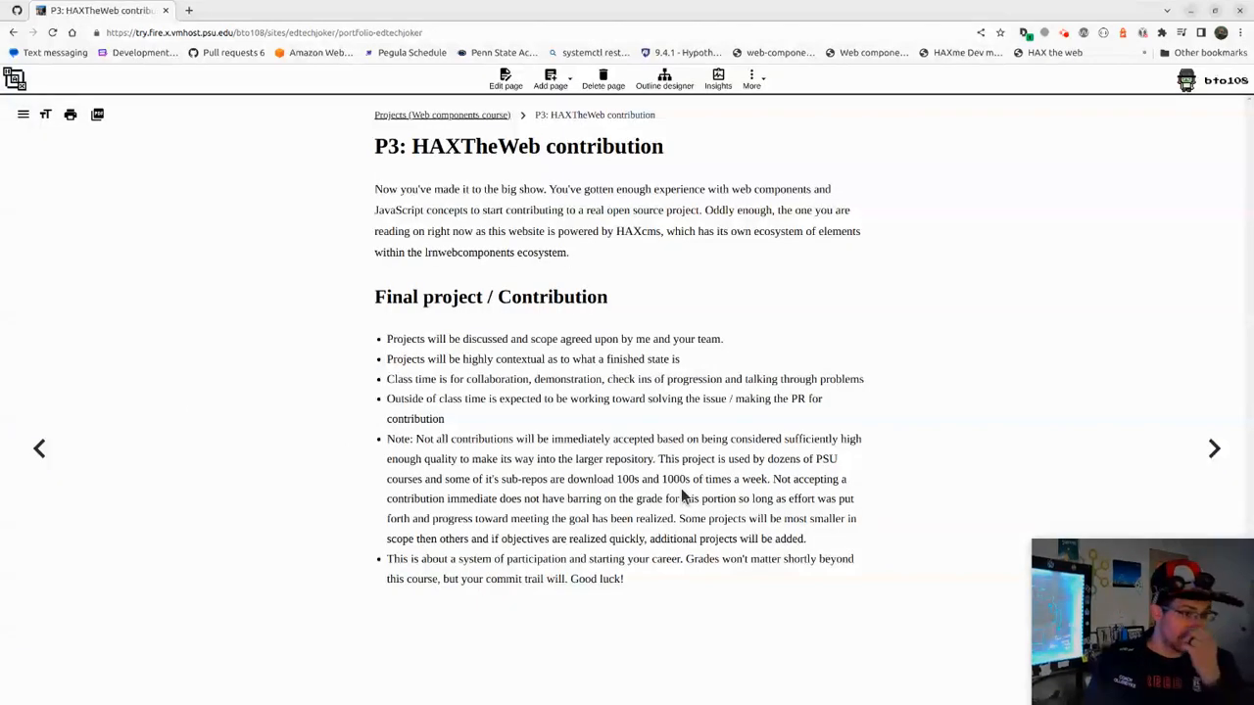
Show the site menu again with the Toggle site menu command
key(alt+shift)
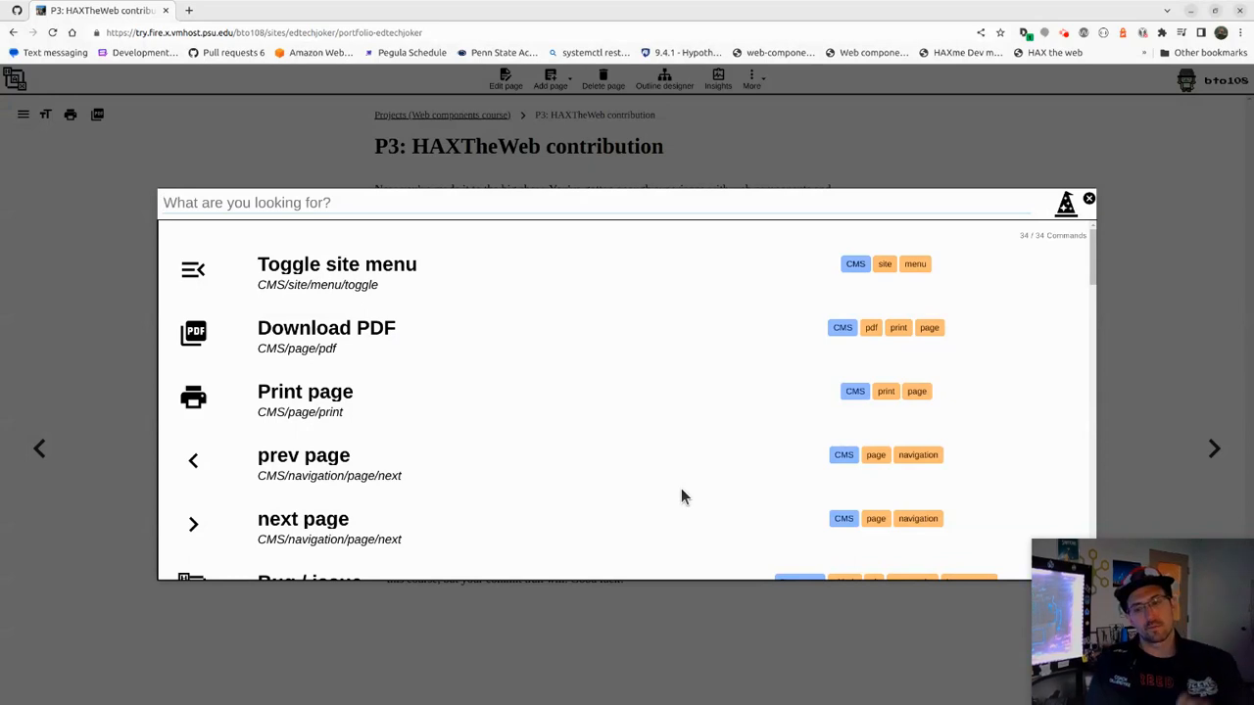
key(Return)
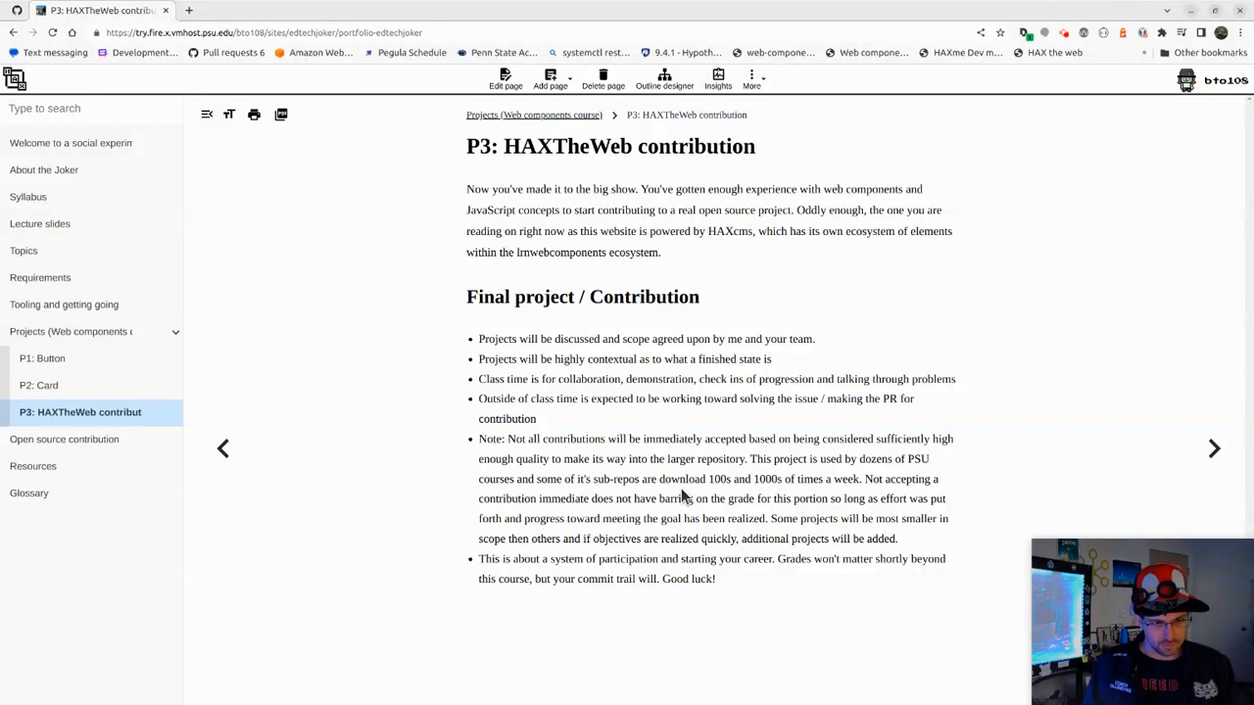
Find the Outline designer by searching the commands for "outline", view the site outline and close it without saving
key(alt+shift)
text(outline)
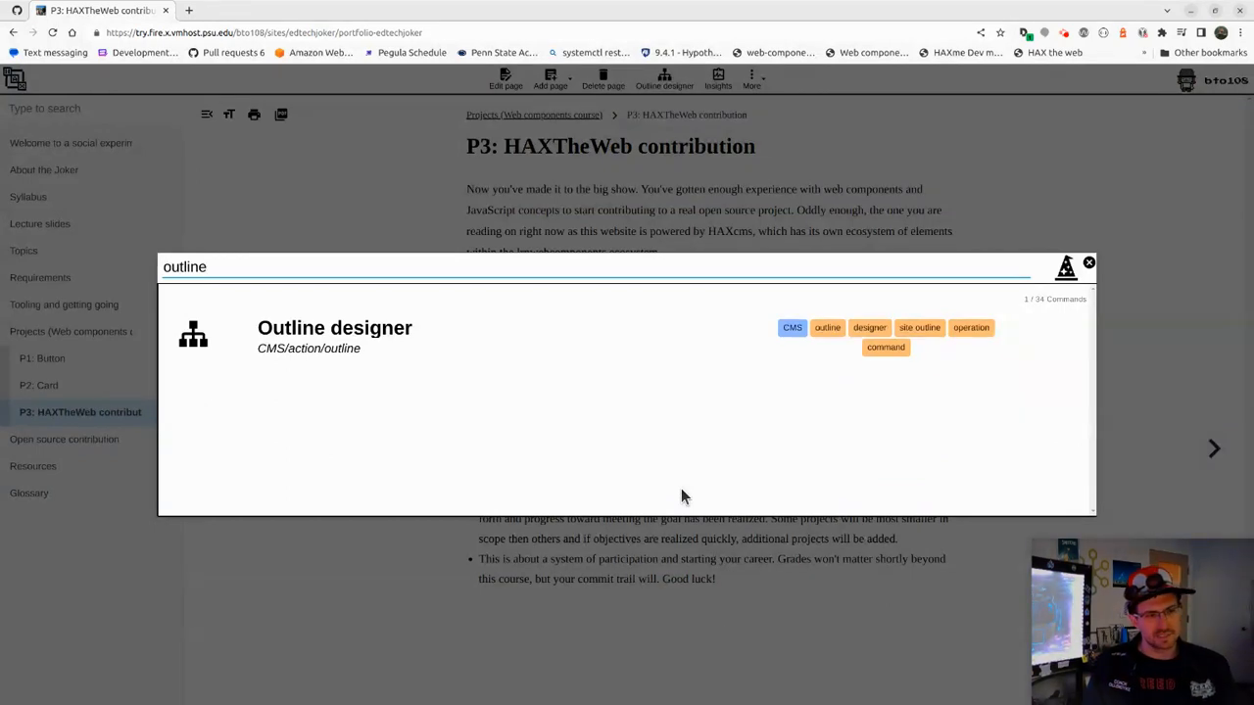
key(Return)
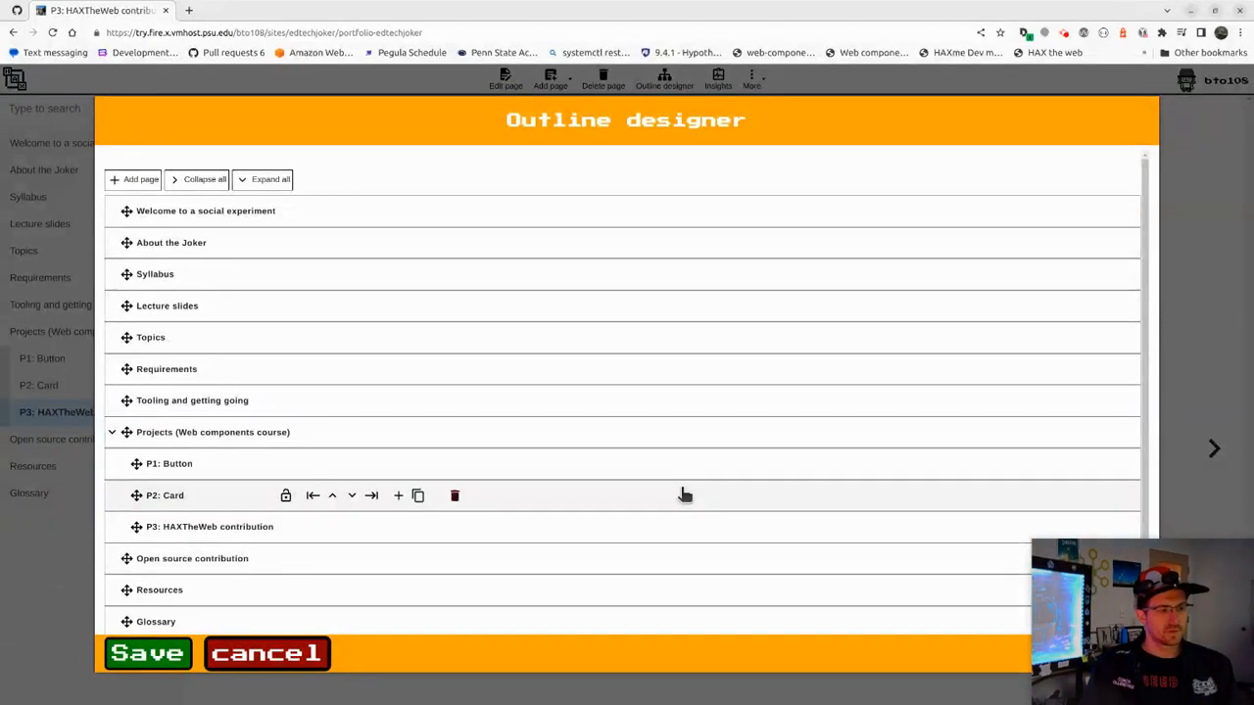
key(Escape)
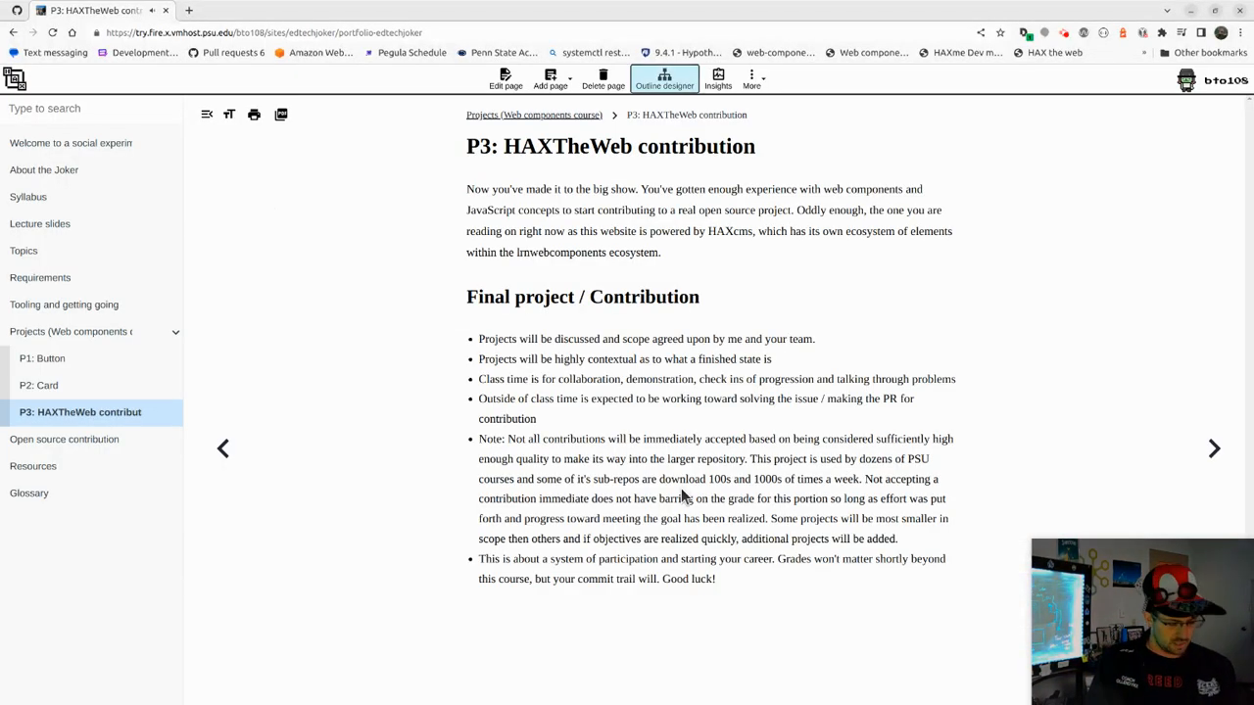
Search the commands for "edit" and put the P3: HAXTheWeb contribution page into editing mode
key(alt+shift)
text(edit)
key(Down)
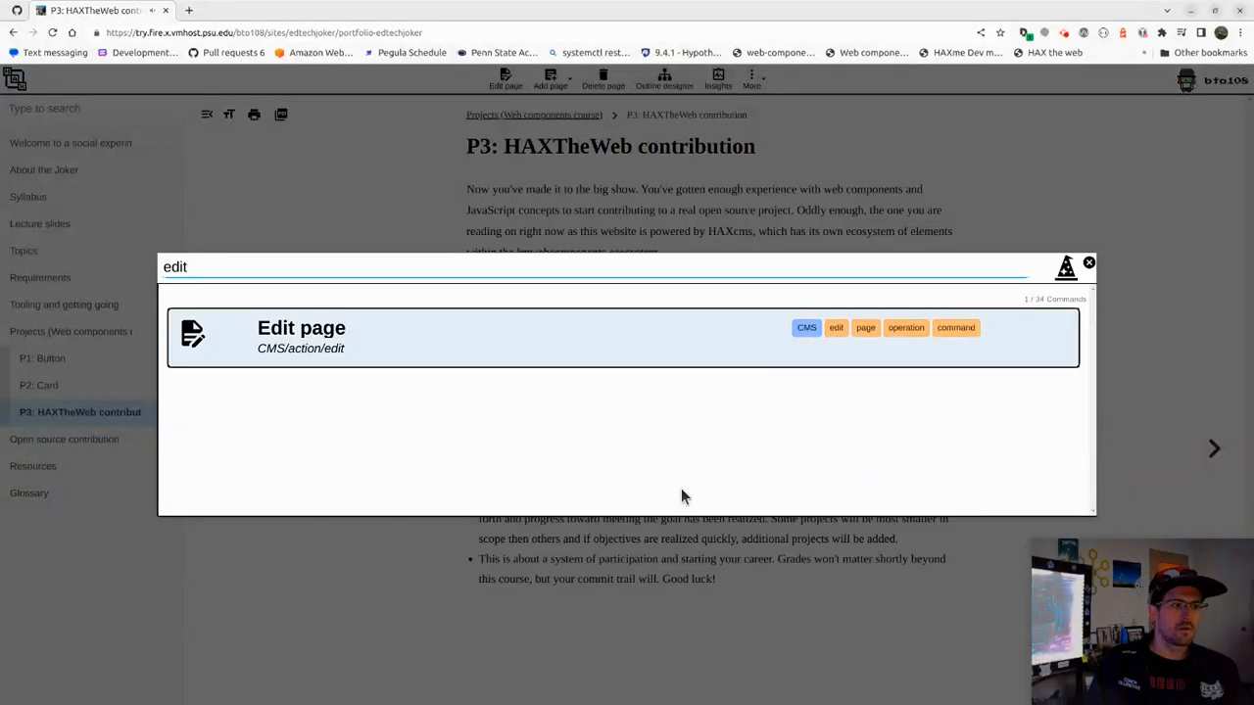
key(Return)
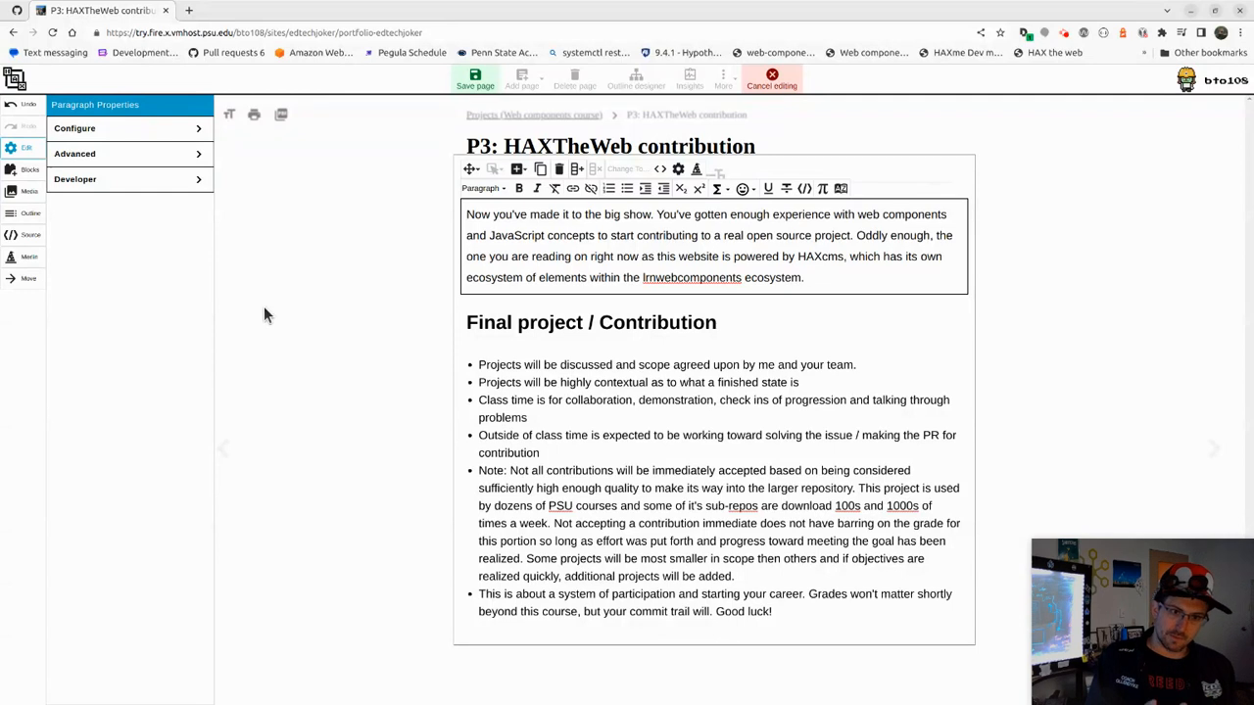
Browse the commands offered while editing, from the text blocks and media searches through to the Citation block
key(alt+shift)
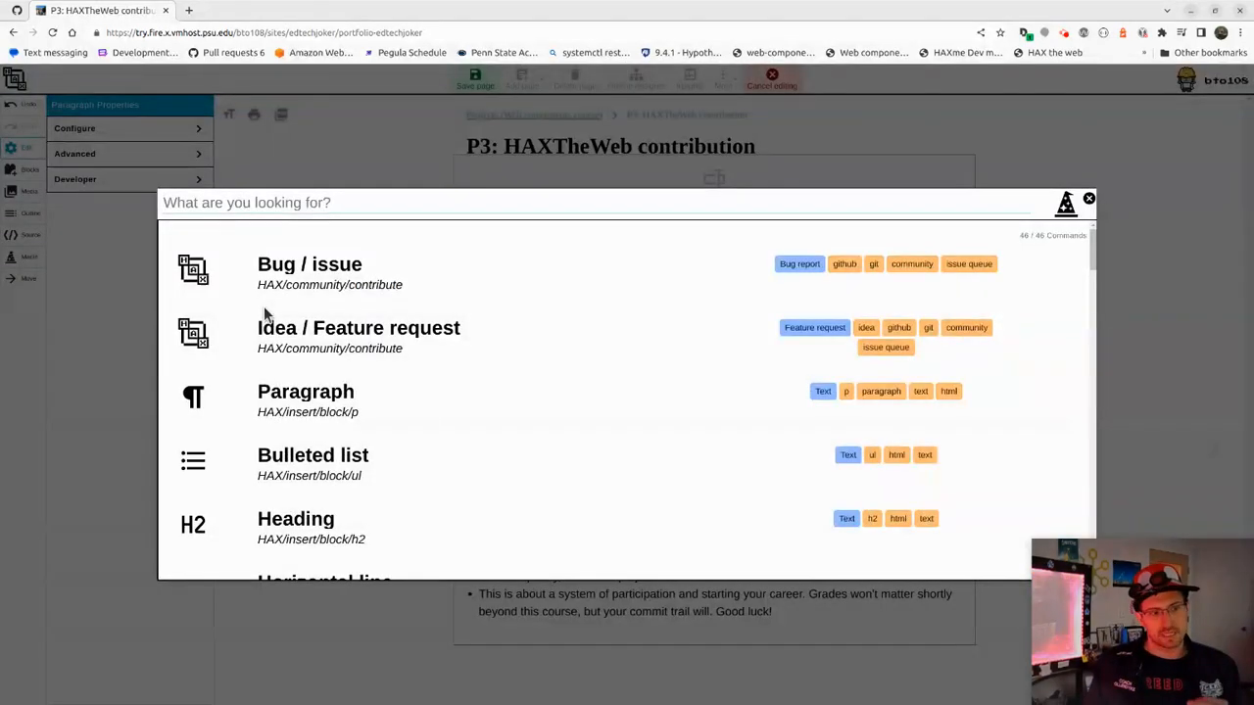
key(Down)
key(Down)
key(Down)
key(Down)
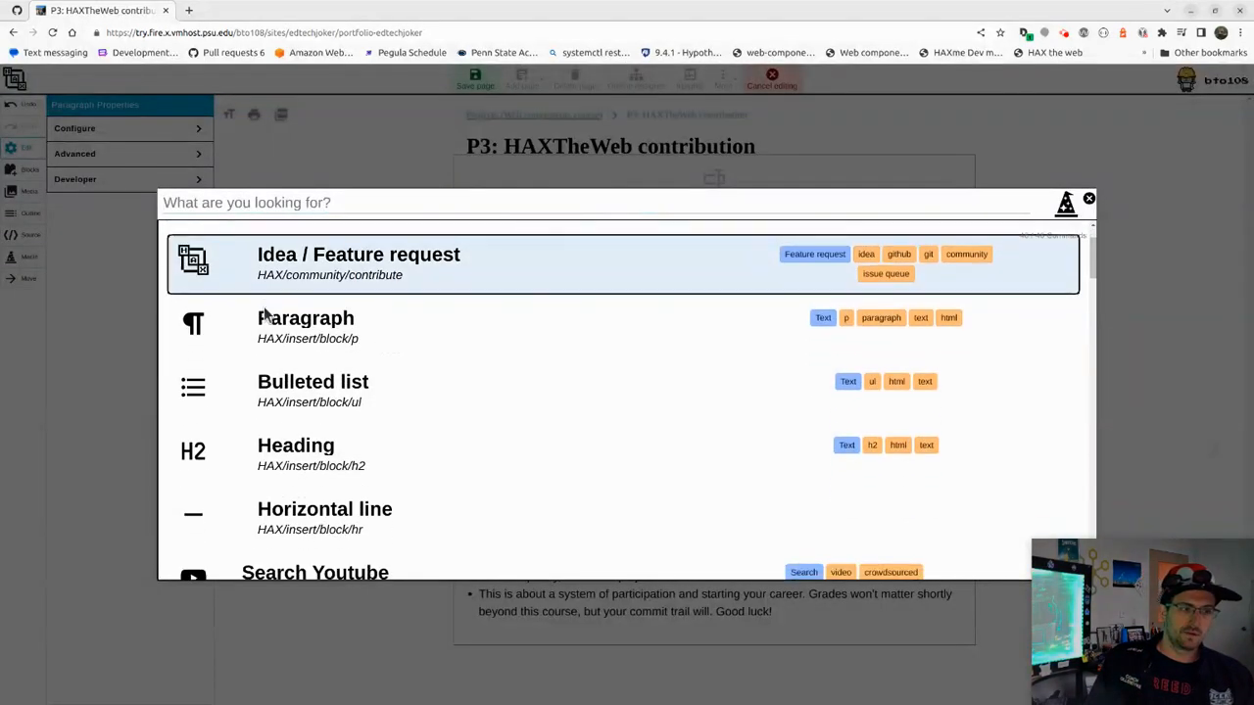
key(Down)
key(Down)
key(Down)
key(Down)
key(Down)
key(Down)
key(Down)
key(Down)
key(Down)
key(Down)
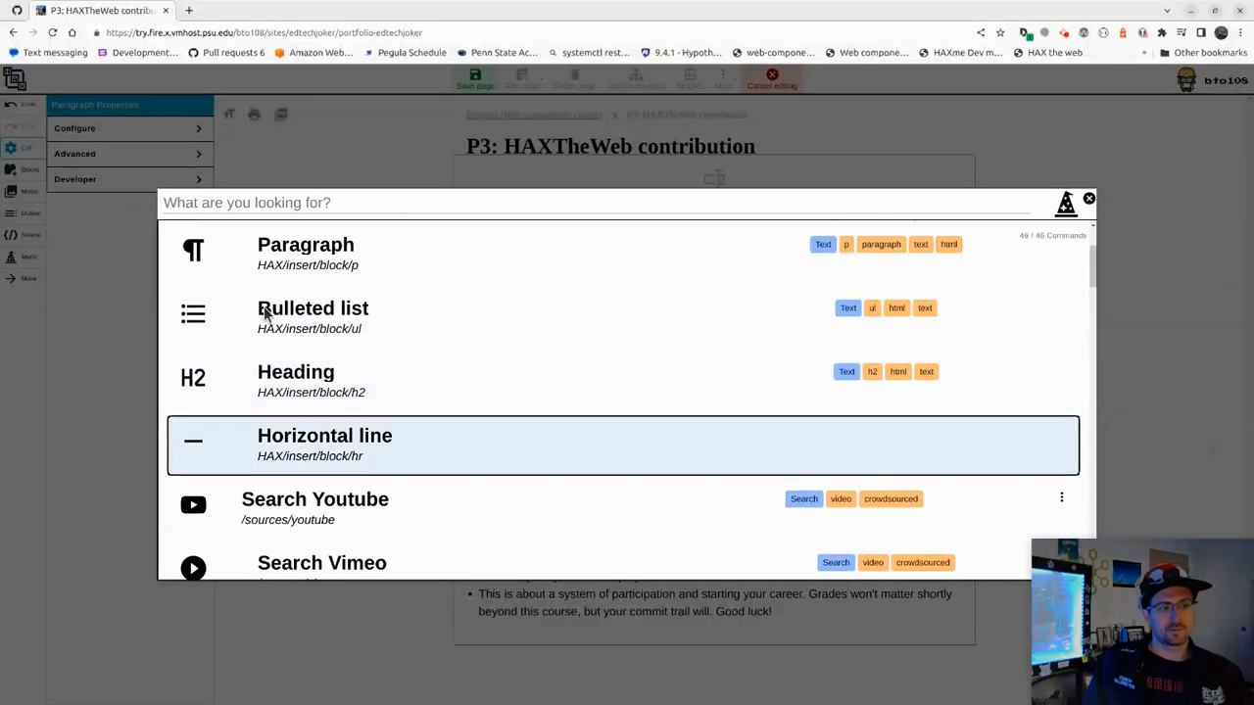
key(Down)
key(Down)
key(Down)
key(Down)
key(Down)
key(Down)
key(Down)
key(Down)
key(Down)
key(Down)
key(Down)
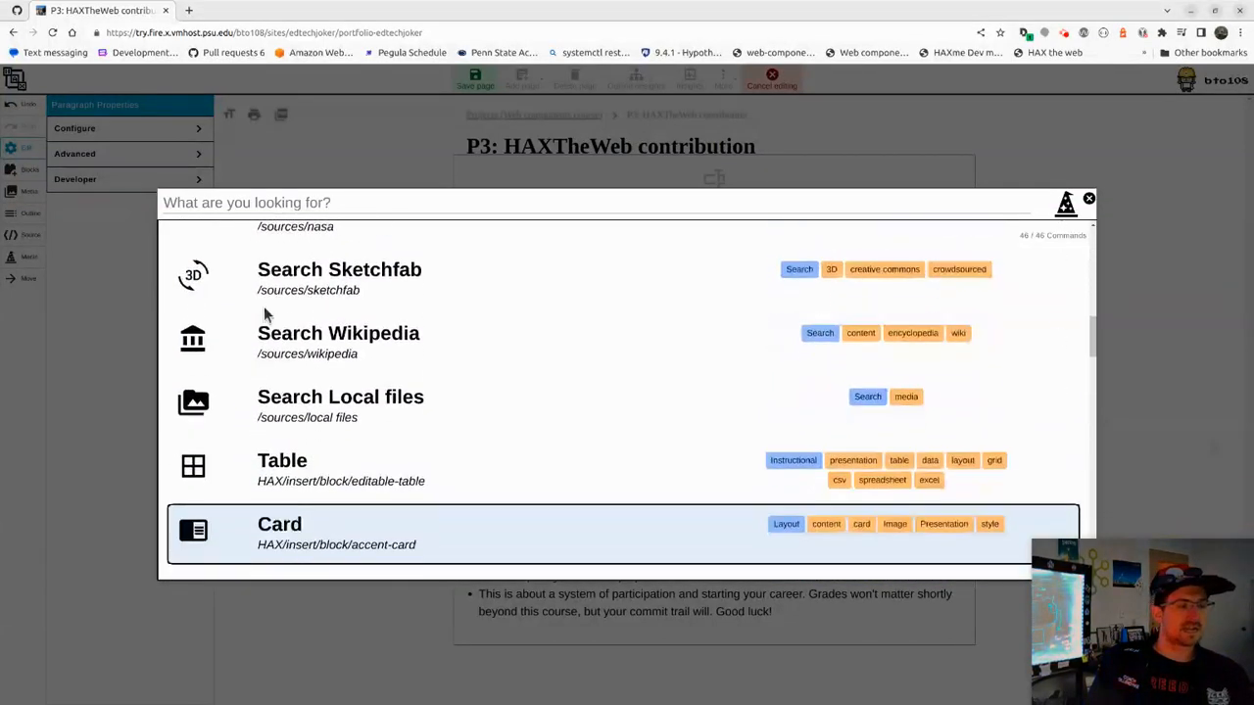
key(Down)
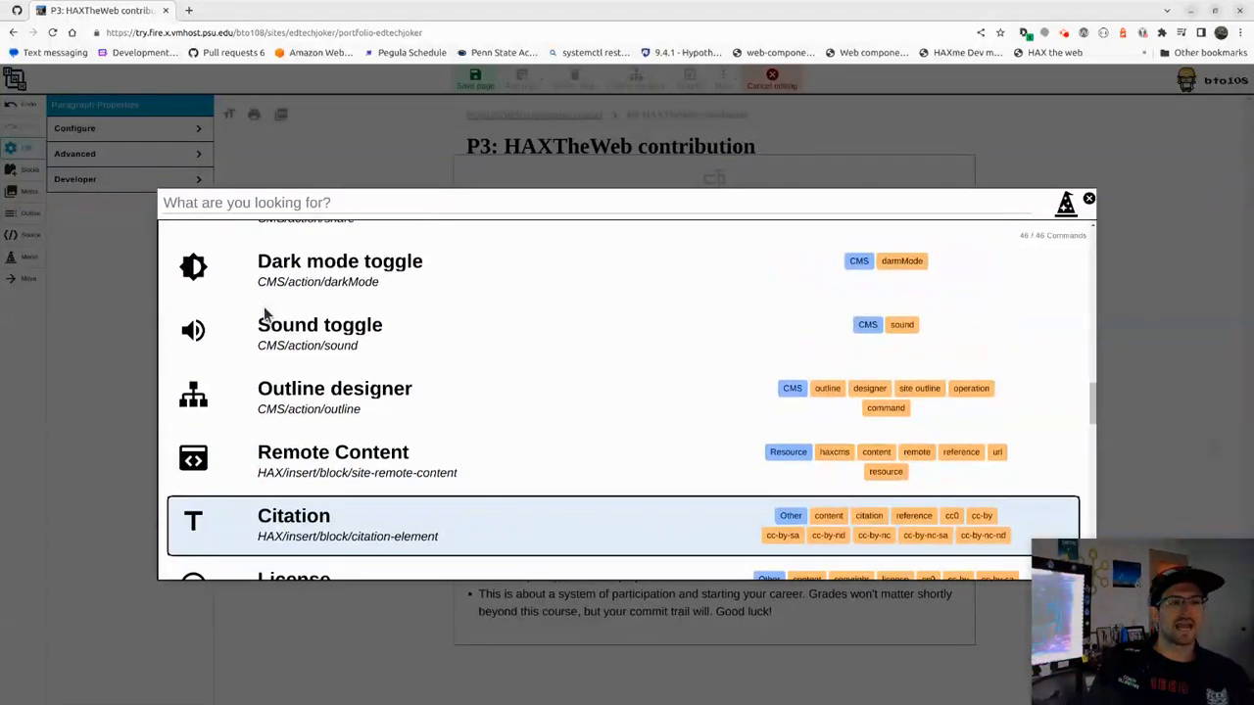
Switch the editing interface to dark mode with the Dark mode toggle command
key(Up)
key(Up)
key(Up)
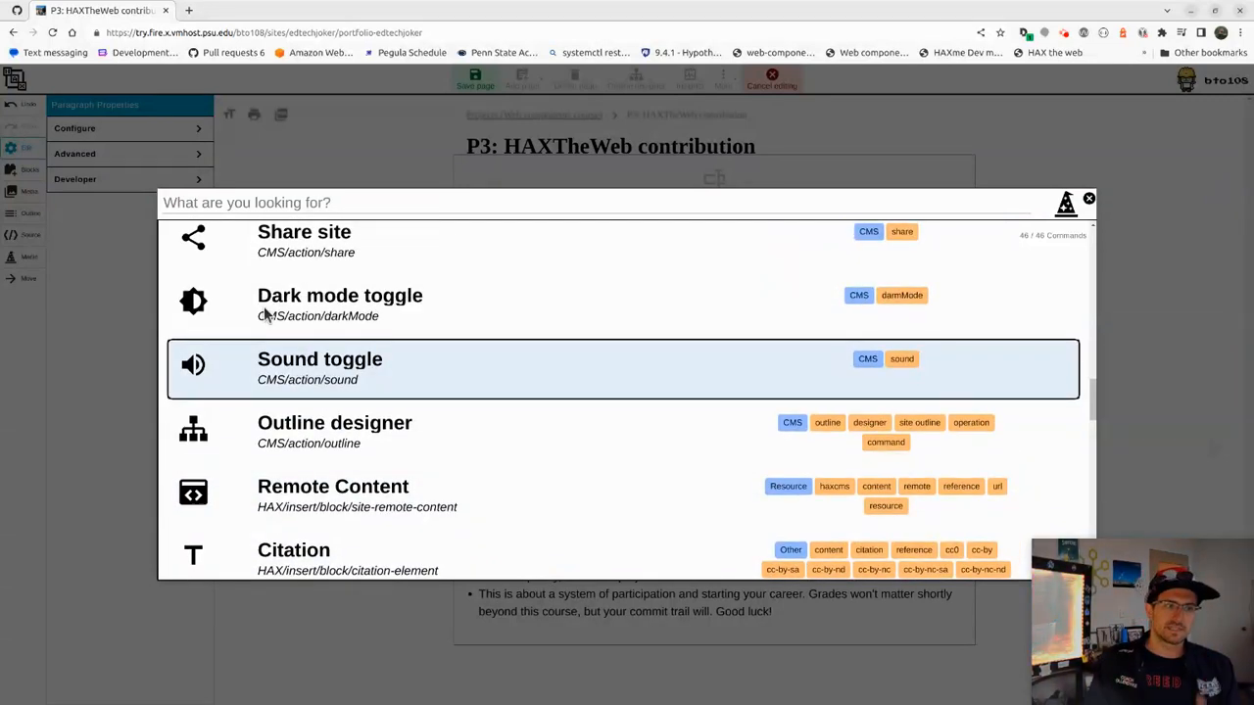
key(Up)
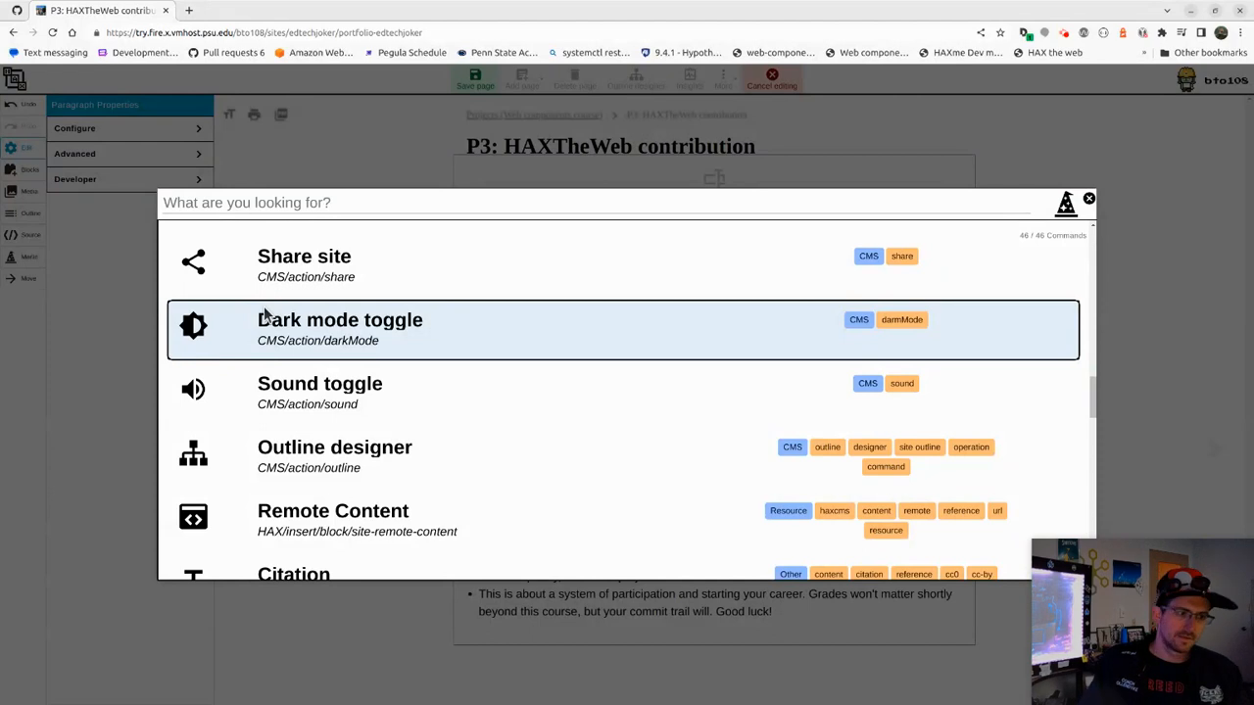
click(264, 313)
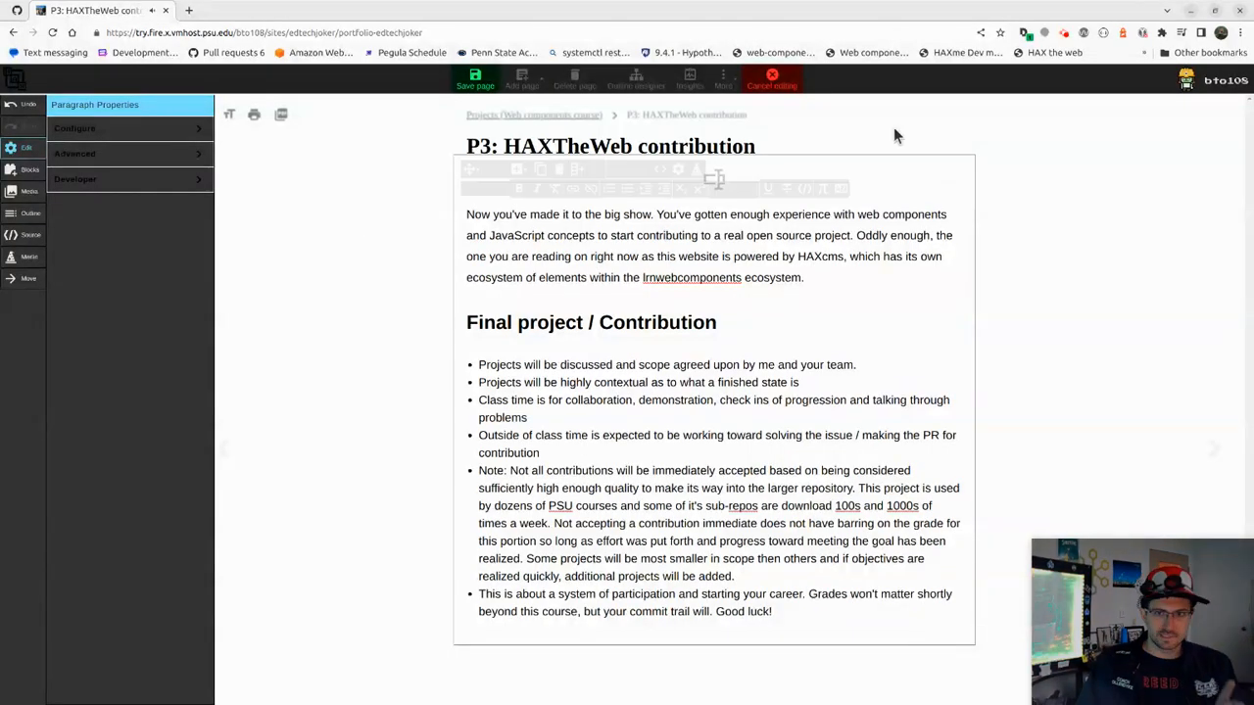
Switch the editing interface back to light mode using the account options
click(1212, 86)
click(1215, 114)
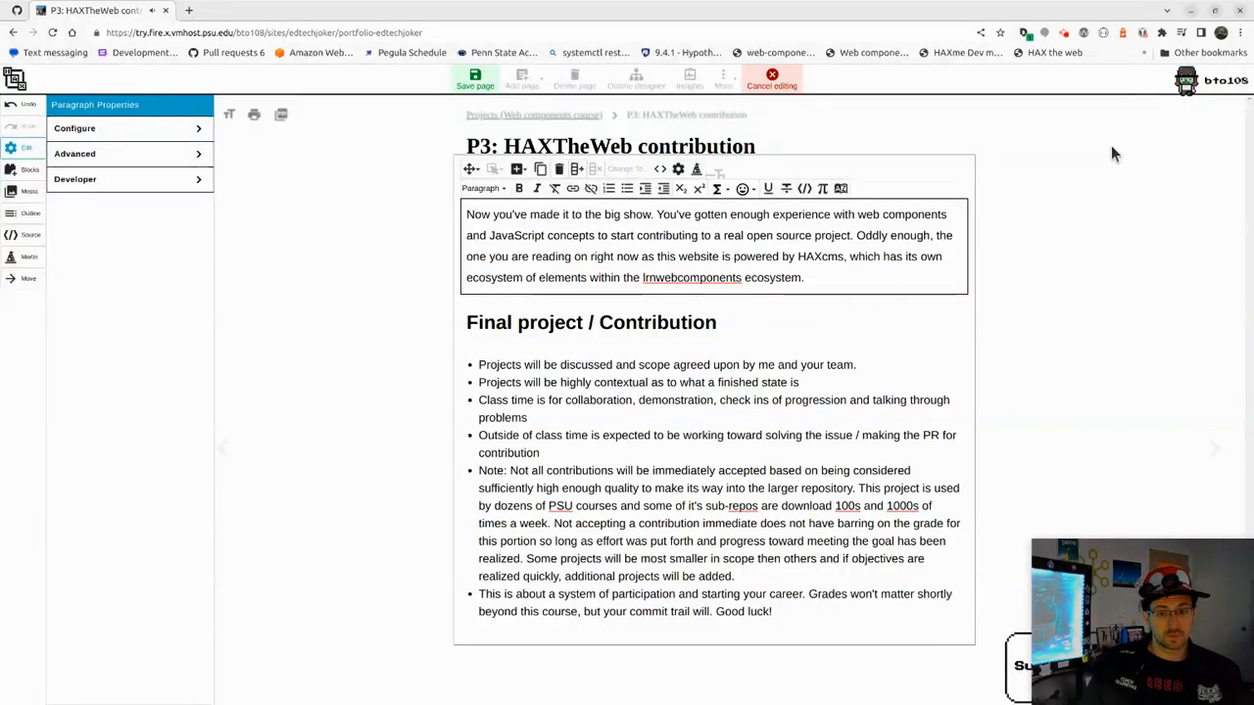
click(1213, 90)
Browse the full command list down to the Markdown and RPG Character blocks
key(alt+shift)
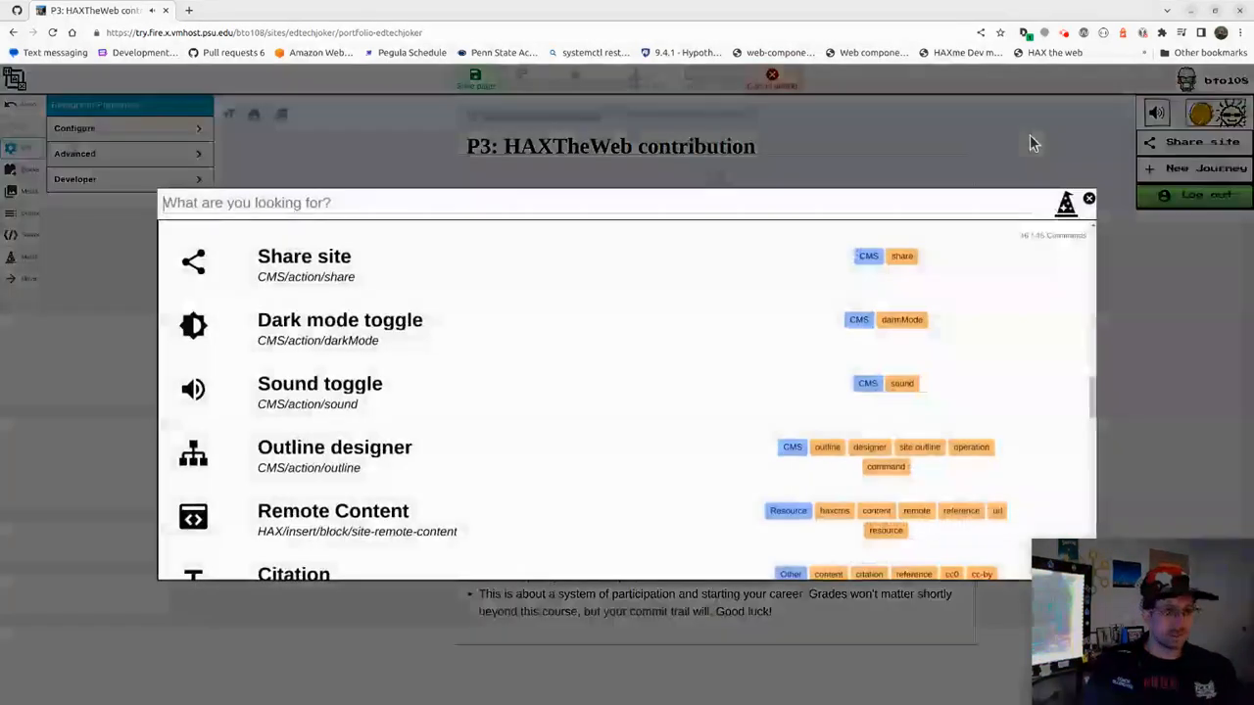
key(Down)
key(Down)
key(Down)
key(Down)
key(Down)
key(Down)
key(Down)
key(Down)
key(Down)
key(Down)
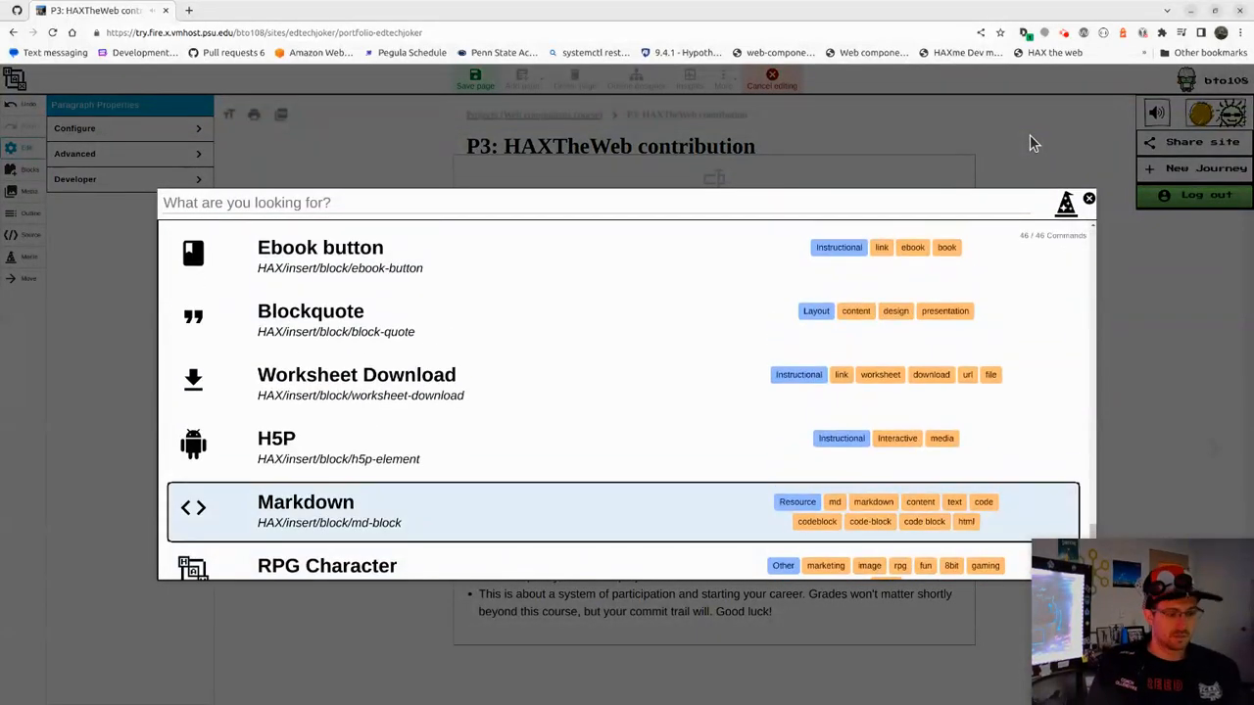
key(Up)
key(Up)
key(Down)
key(Down)
key(Down)
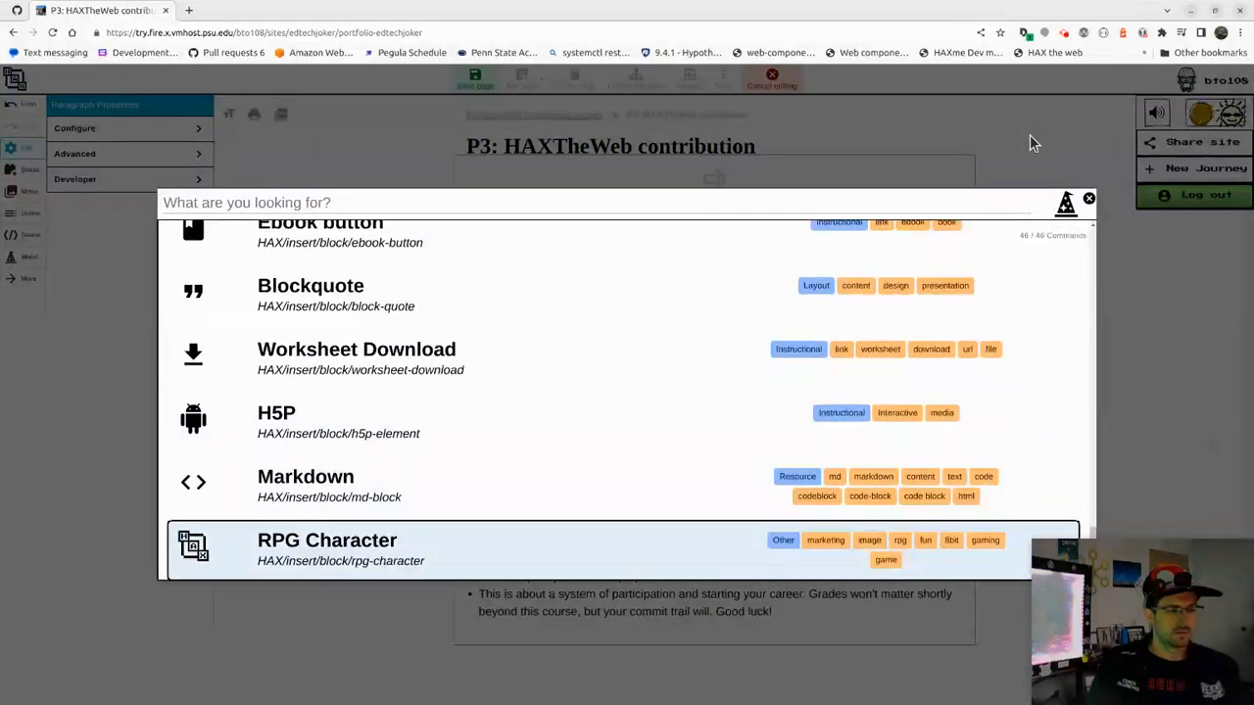
key(Down)
Find Dark mode toggle by searching the commands for "dark", run it, and return the interface to light mode
text(dark)
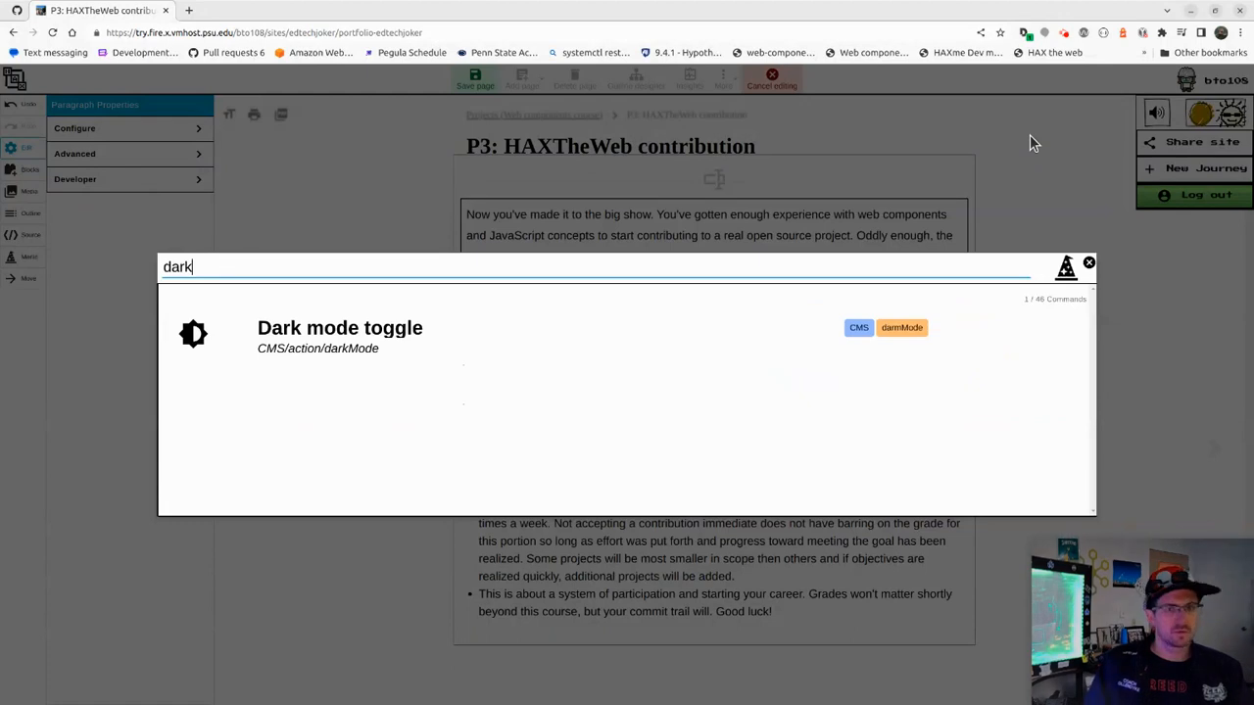
key(Return)
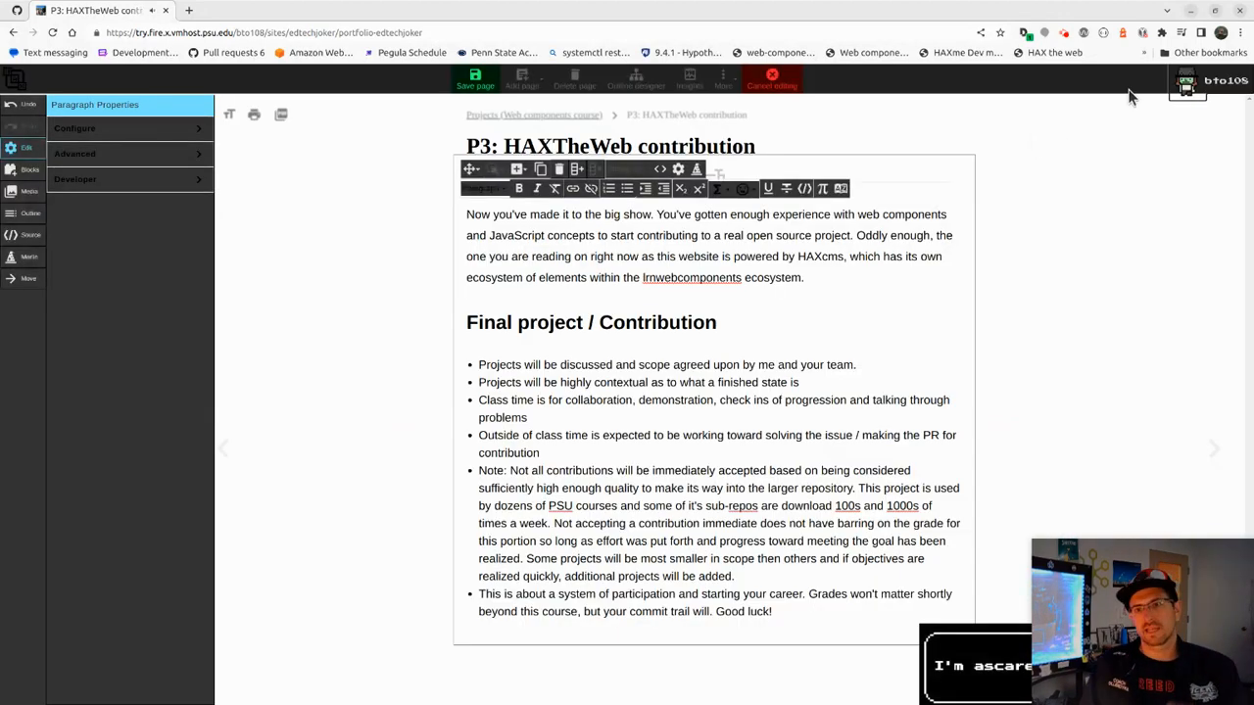
click(1187, 82)
click(1203, 117)
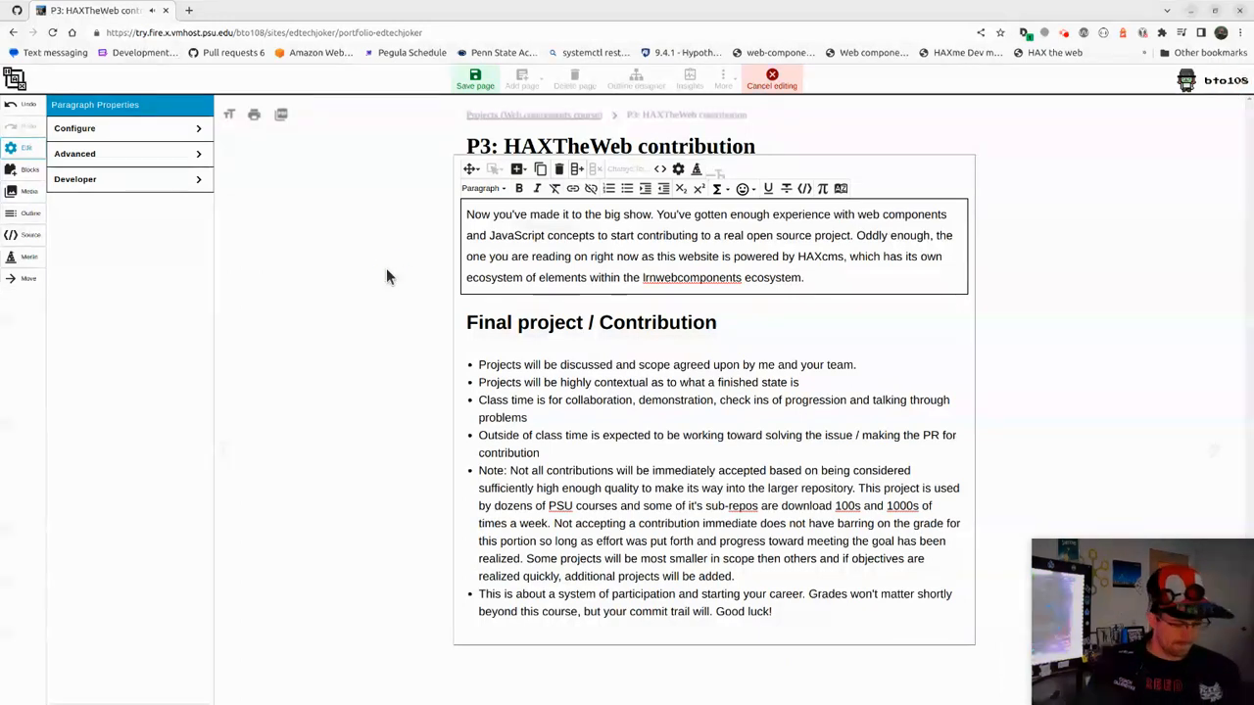
Search the commands for "video" and insert a Video block below the opening paragraph
key(alt+shift)
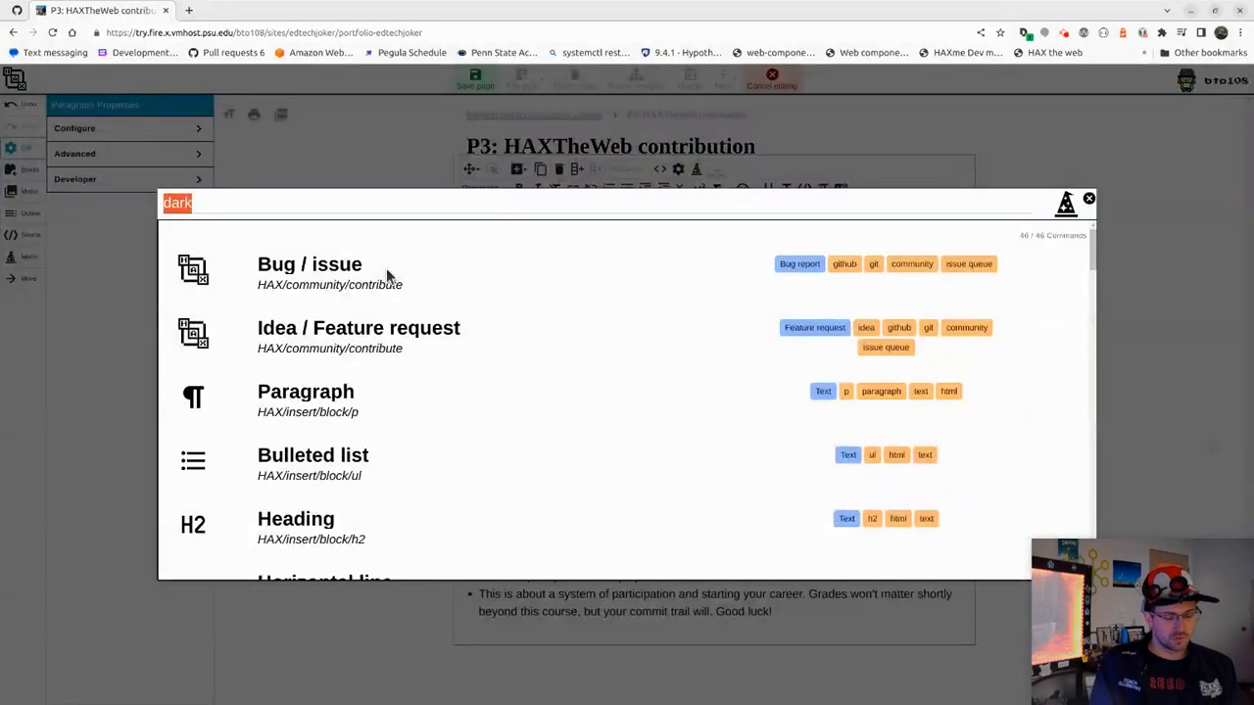
text(video)
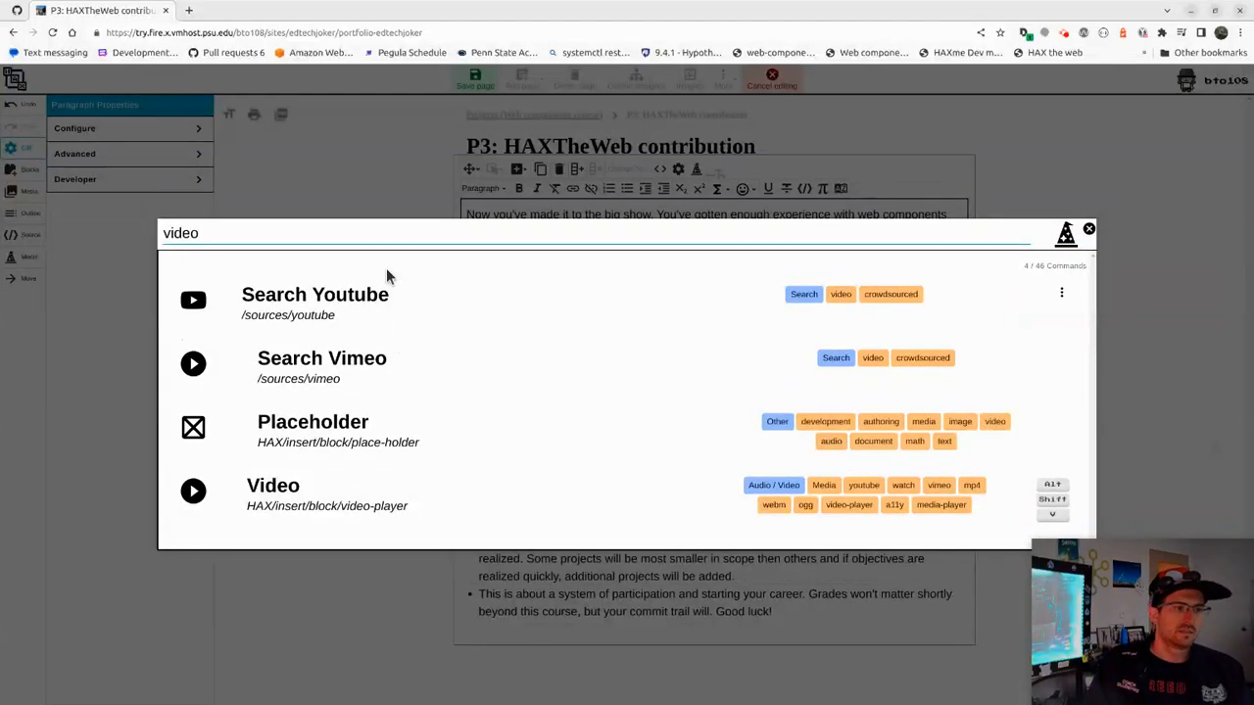
key(Down)
key(Down)
key(Down)
key(Return)
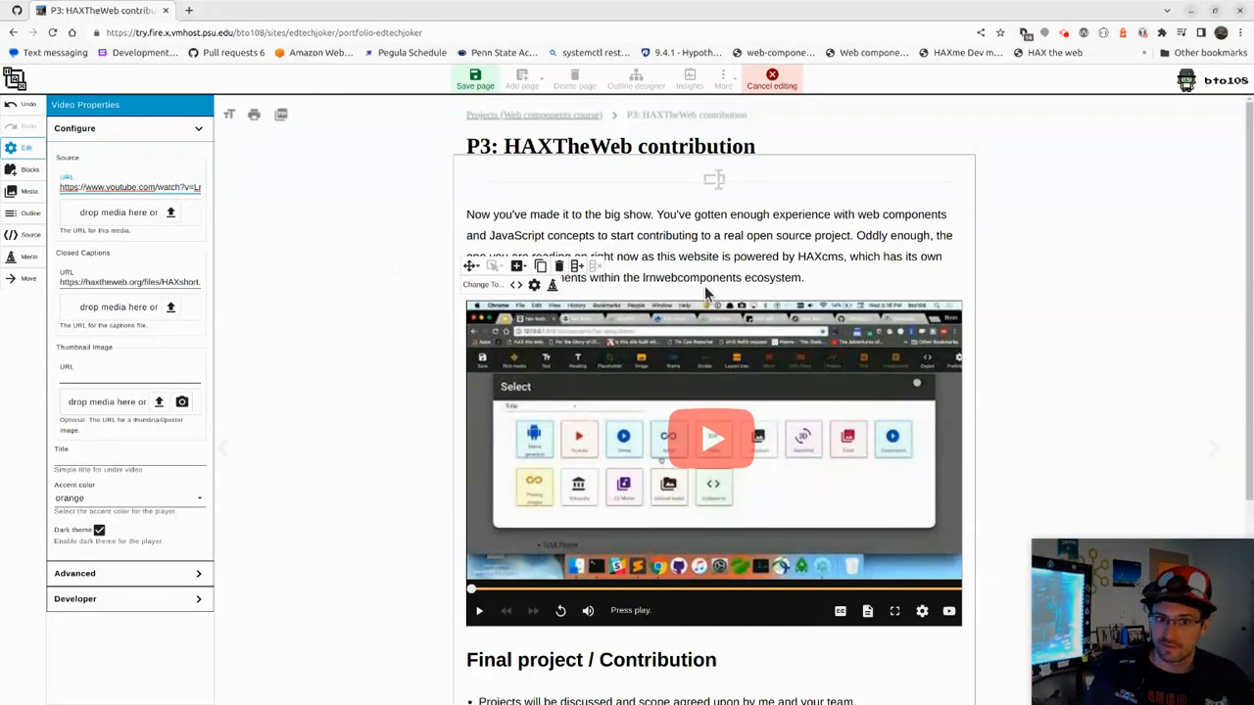
Filter the command list with the "?" prefix and with the ">" prefix, clearing each filter
click(8, 260)
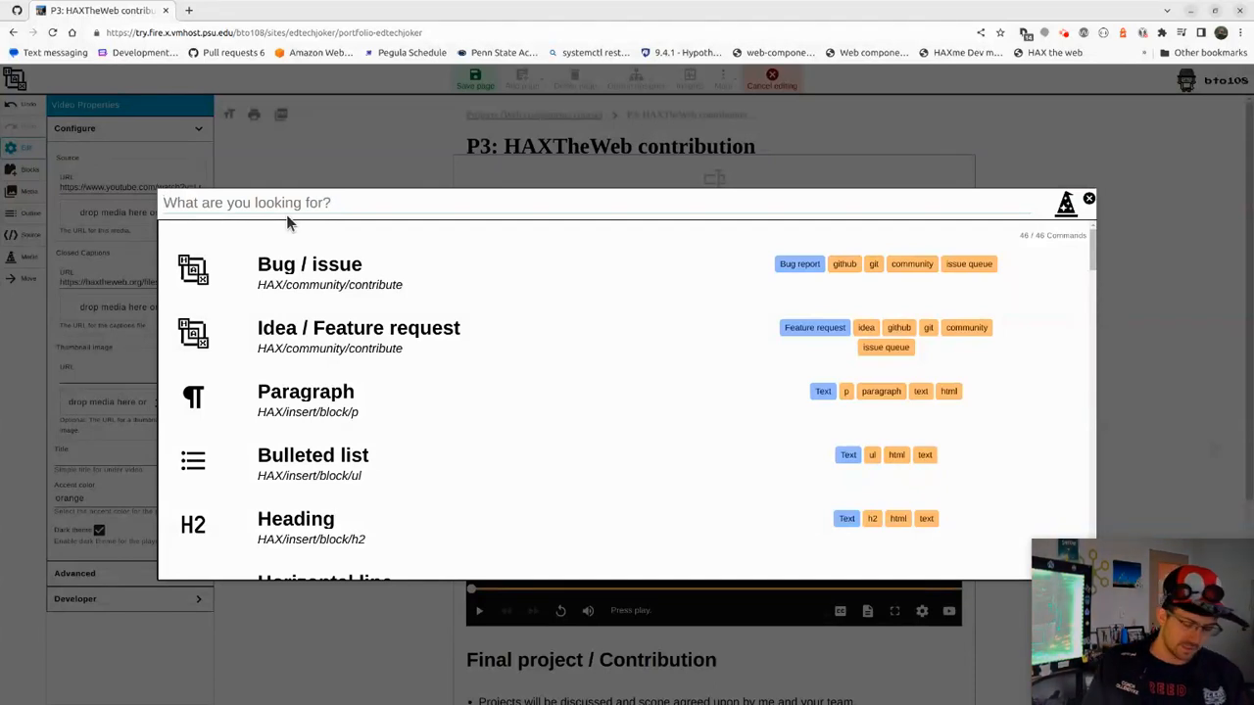
text(?)
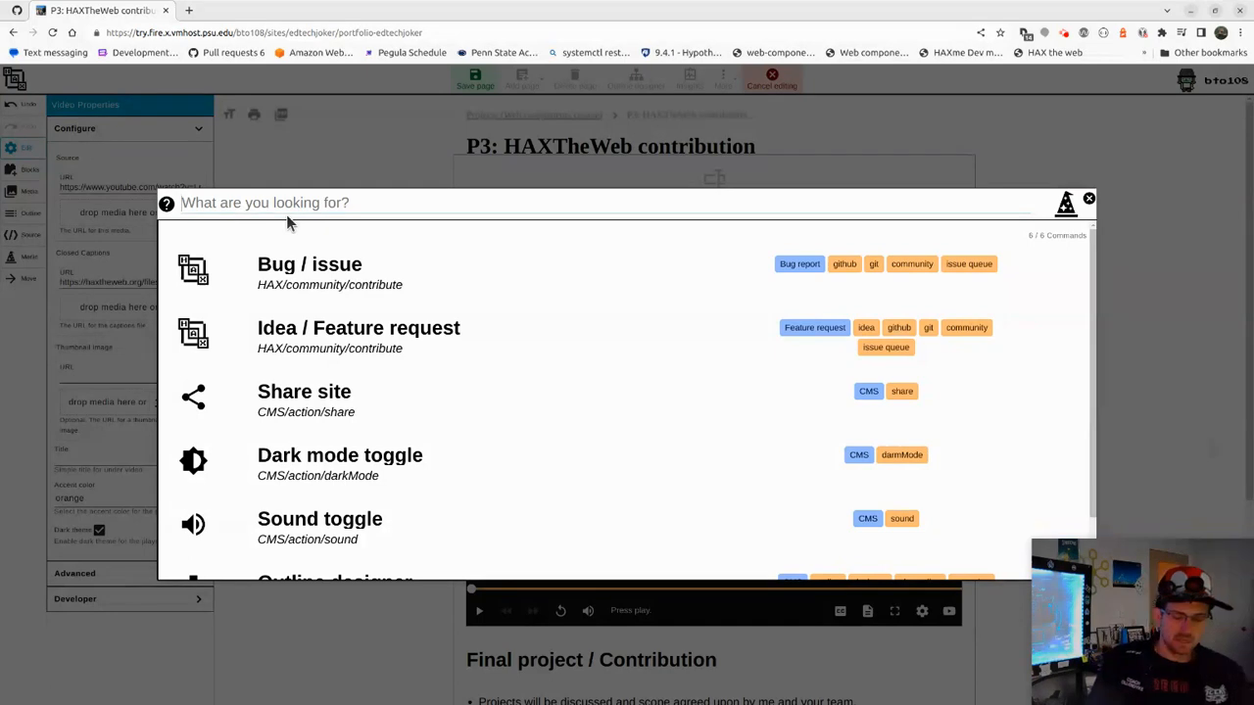
key(BackSpace)
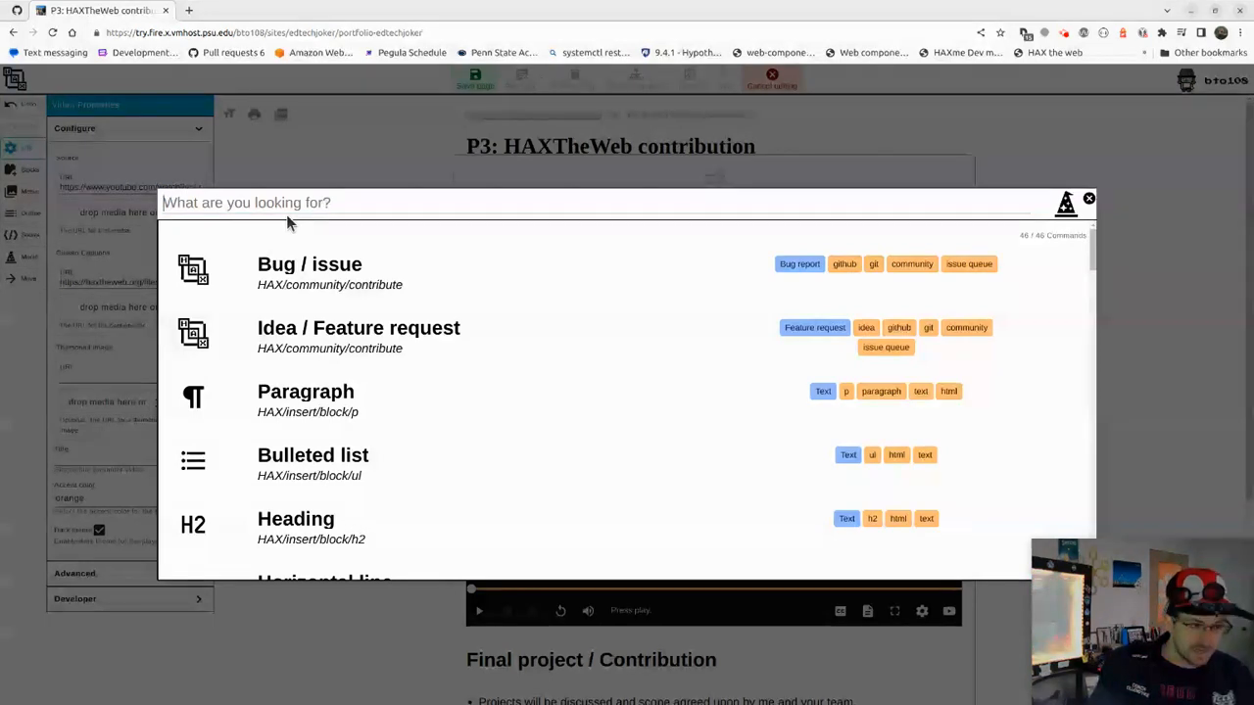
text(>)
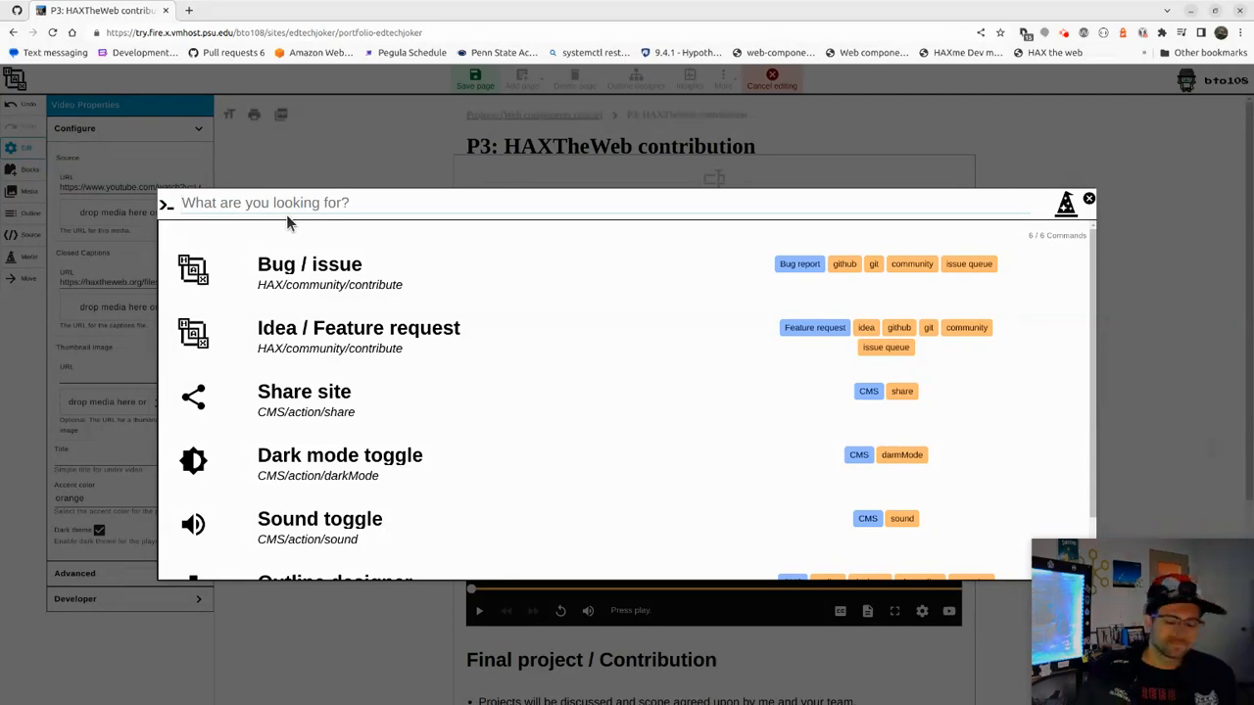
key(BackSpace)
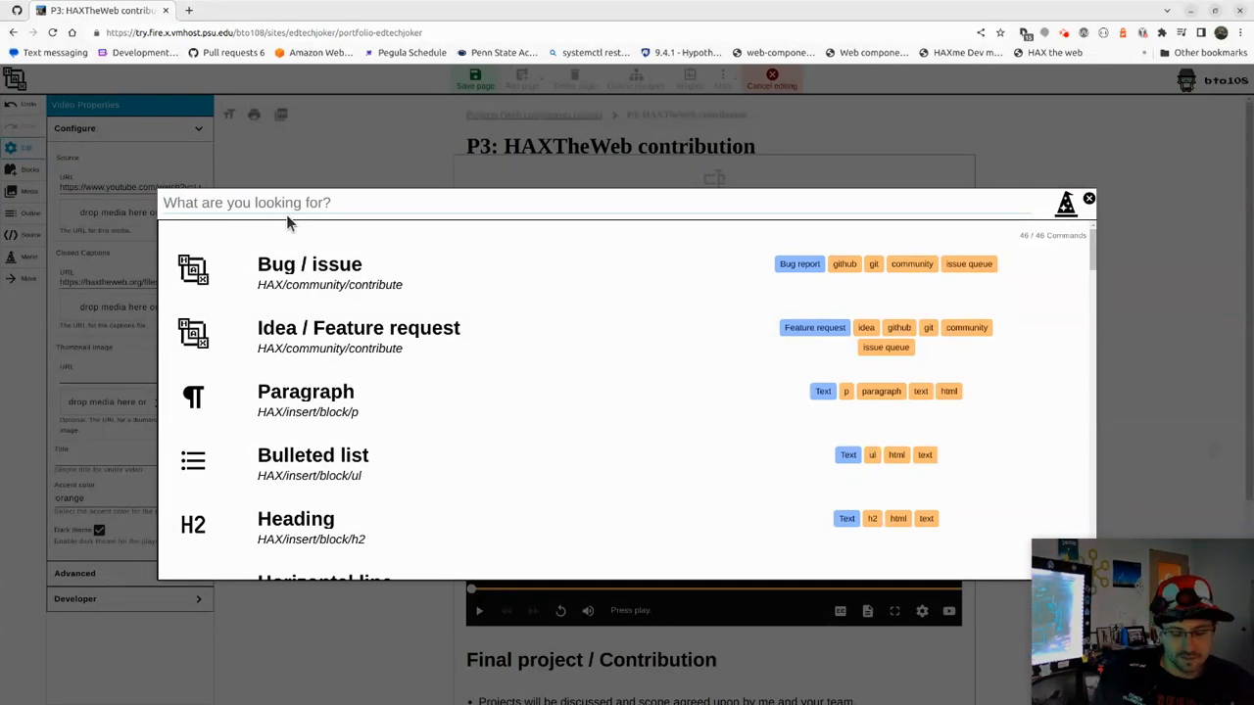
Limit the commands with the "/" prefix, search for "gif" and start the Search Giphy command
text(/)
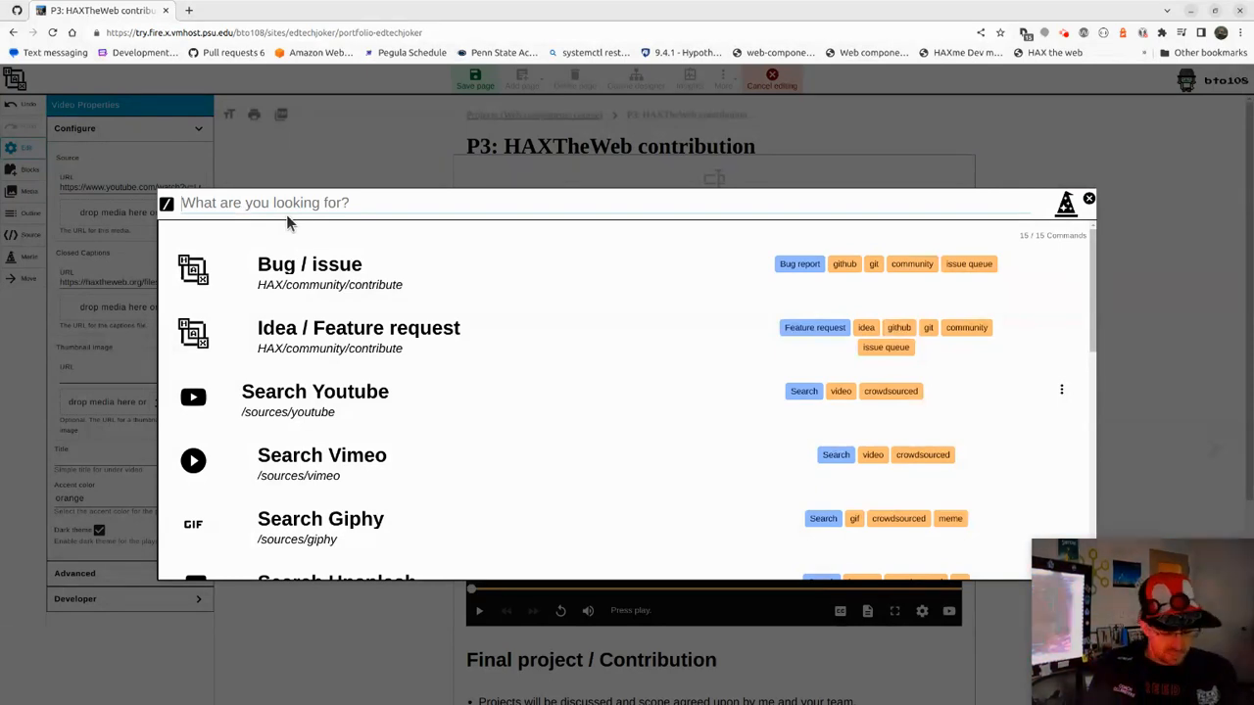
text(gi)
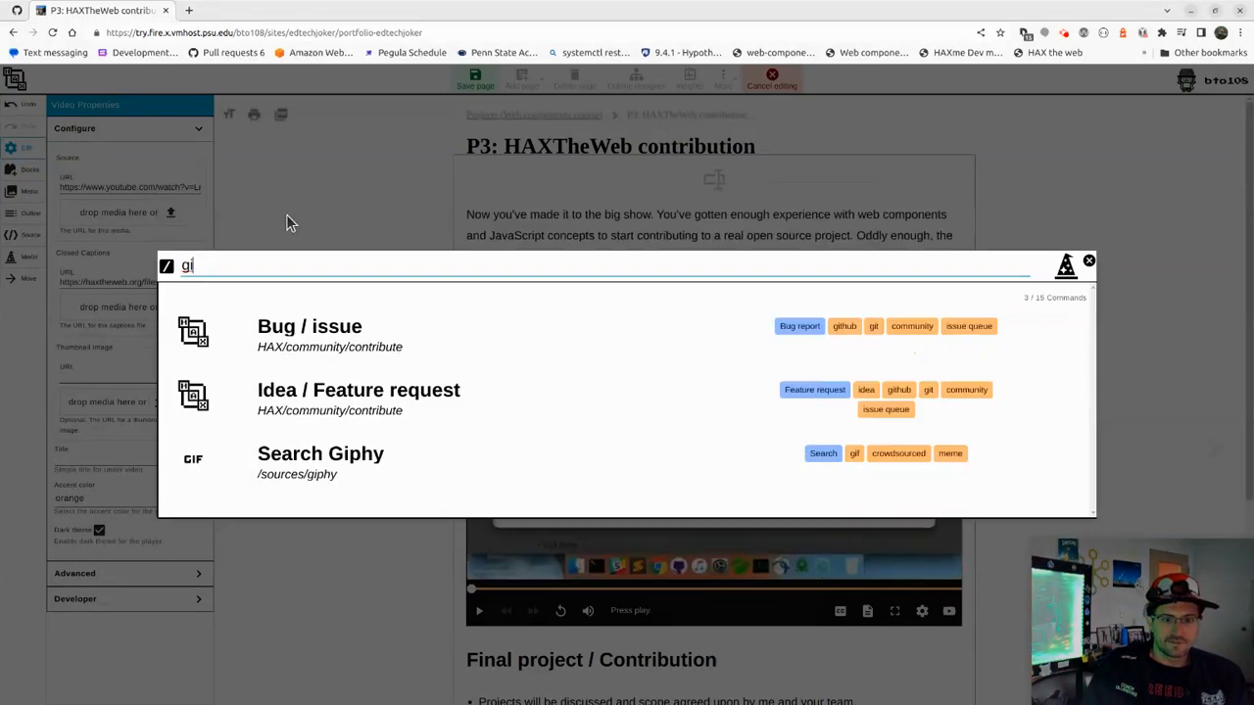
text(f)
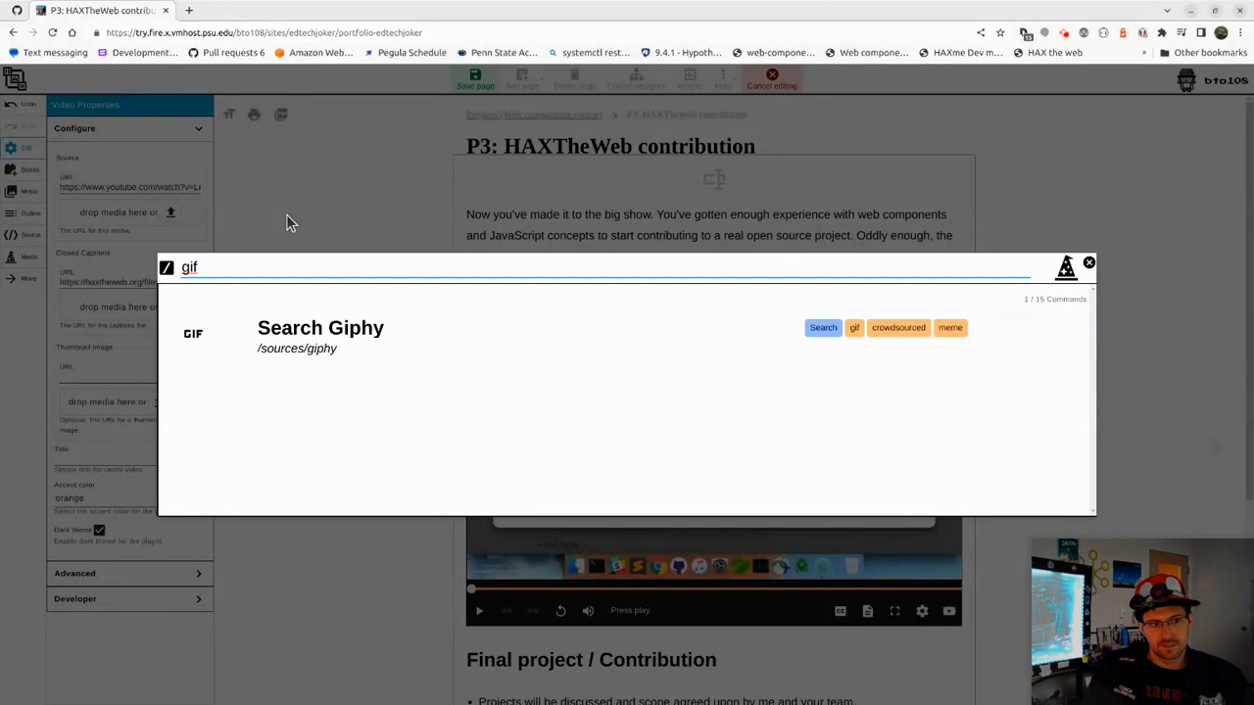
key(Down)
key(Return)
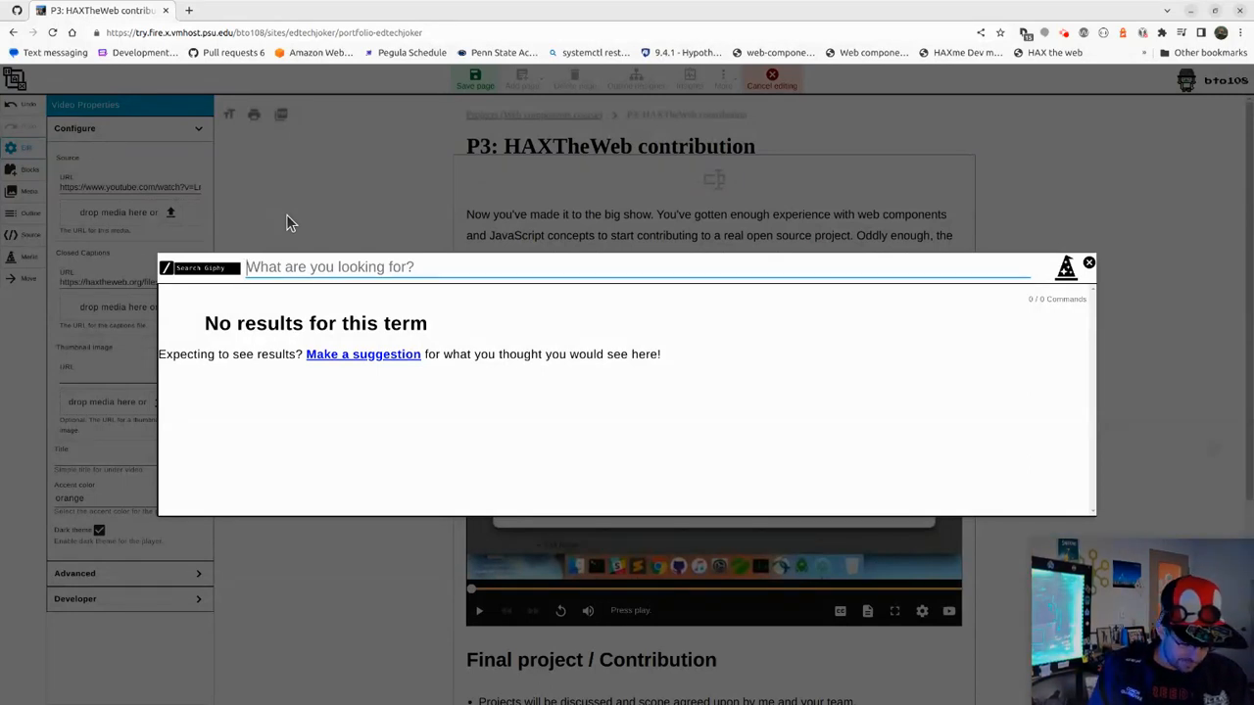
Search Giphy for "race car meme" and insert The Simpsons Bed GIF below the video
text(race car meme)
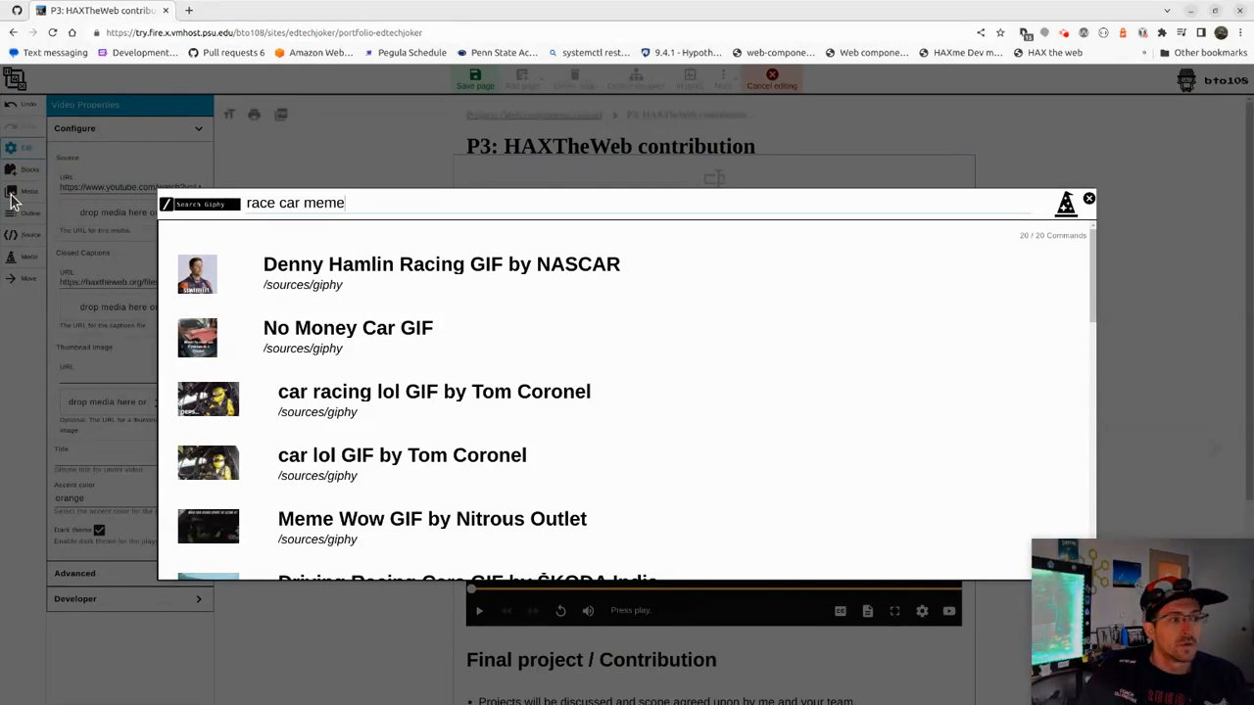
key(Down)
key(Down)
key(Down)
key(Down)
key(Down)
key(Down)
key(Down)
key(Down)
key(Up)
key(Down)
key(Down)
key(Return)
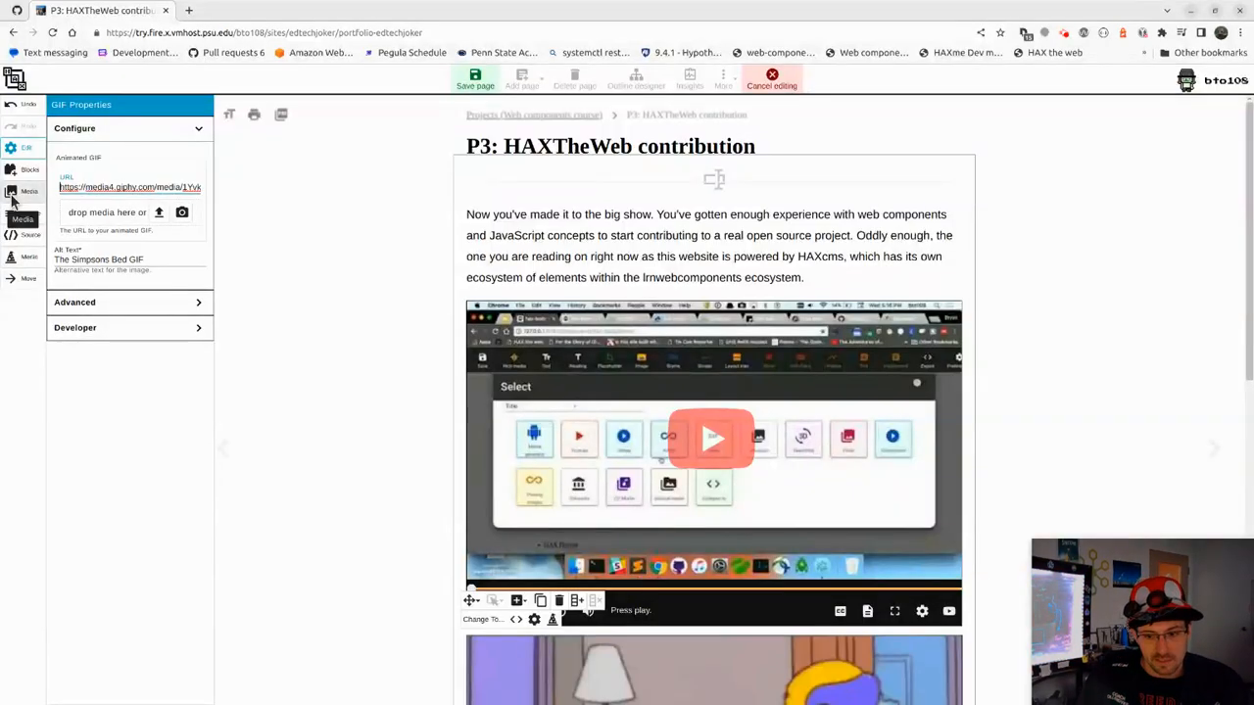
click(12, 196)
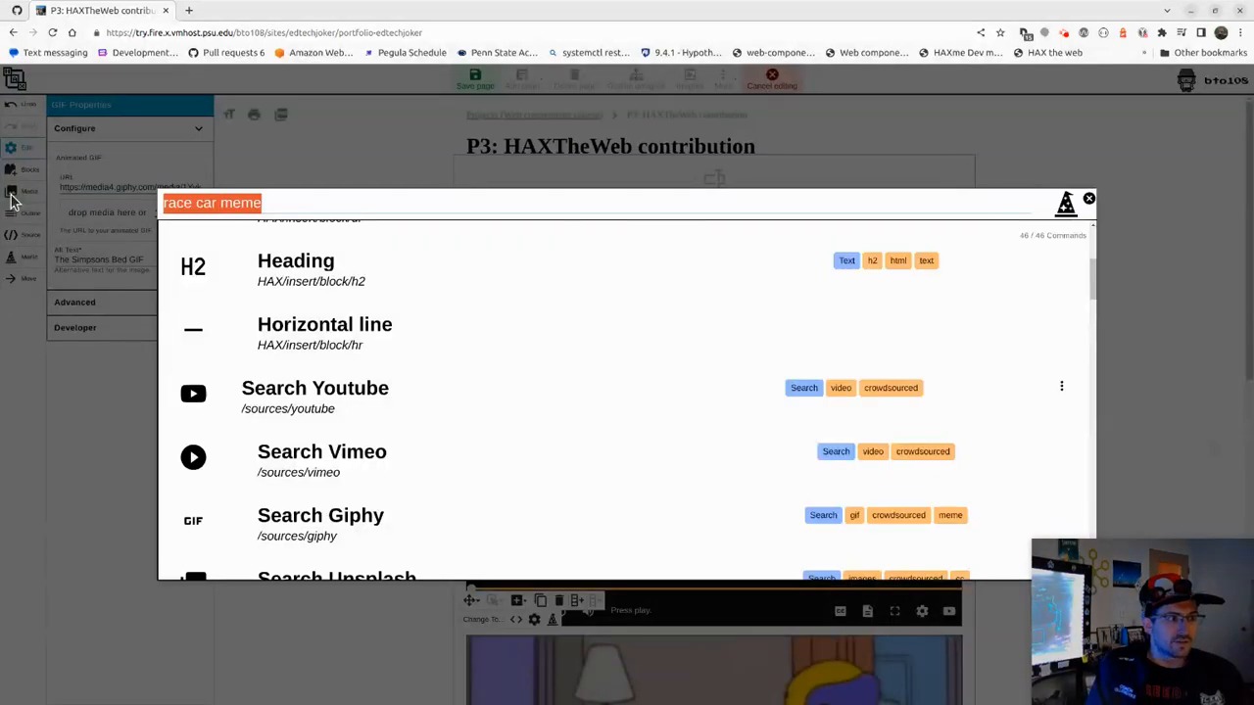
text(scroll)
key(BackSpace)
key(BackSpace)
key(BackSpace)
key(BackSpace)
key(BackSpace)
key(BackSpace)
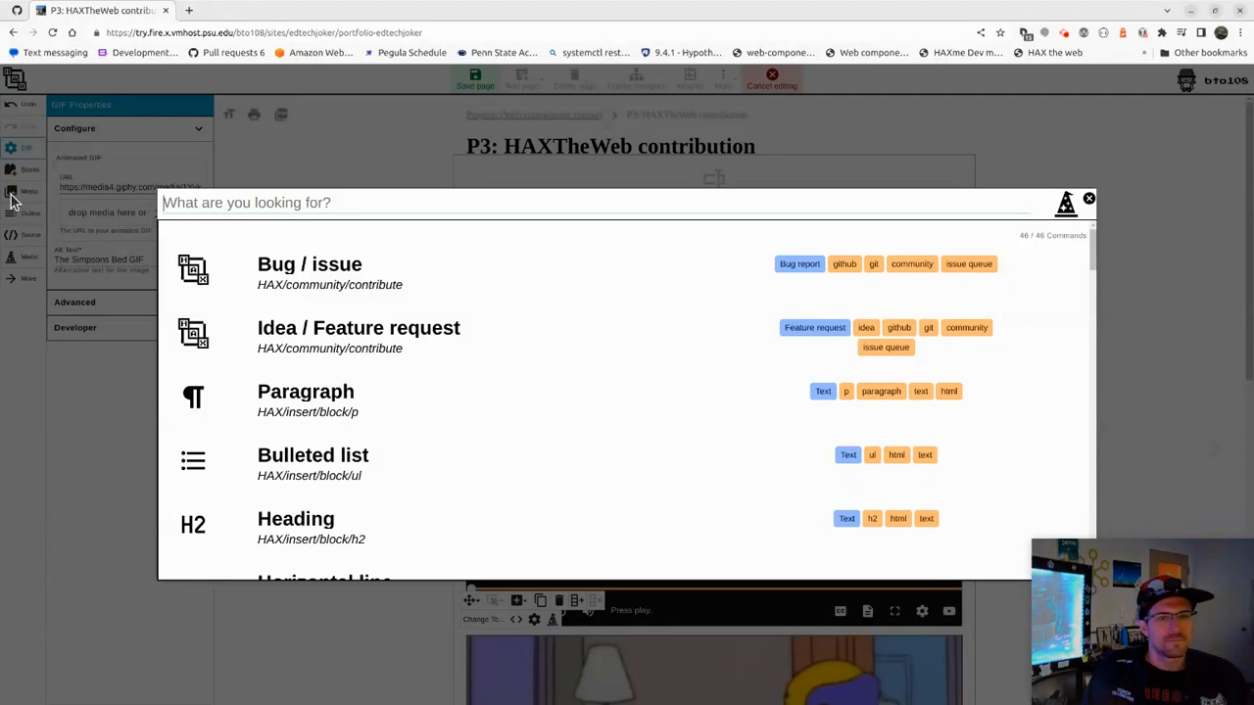
key(Escape)
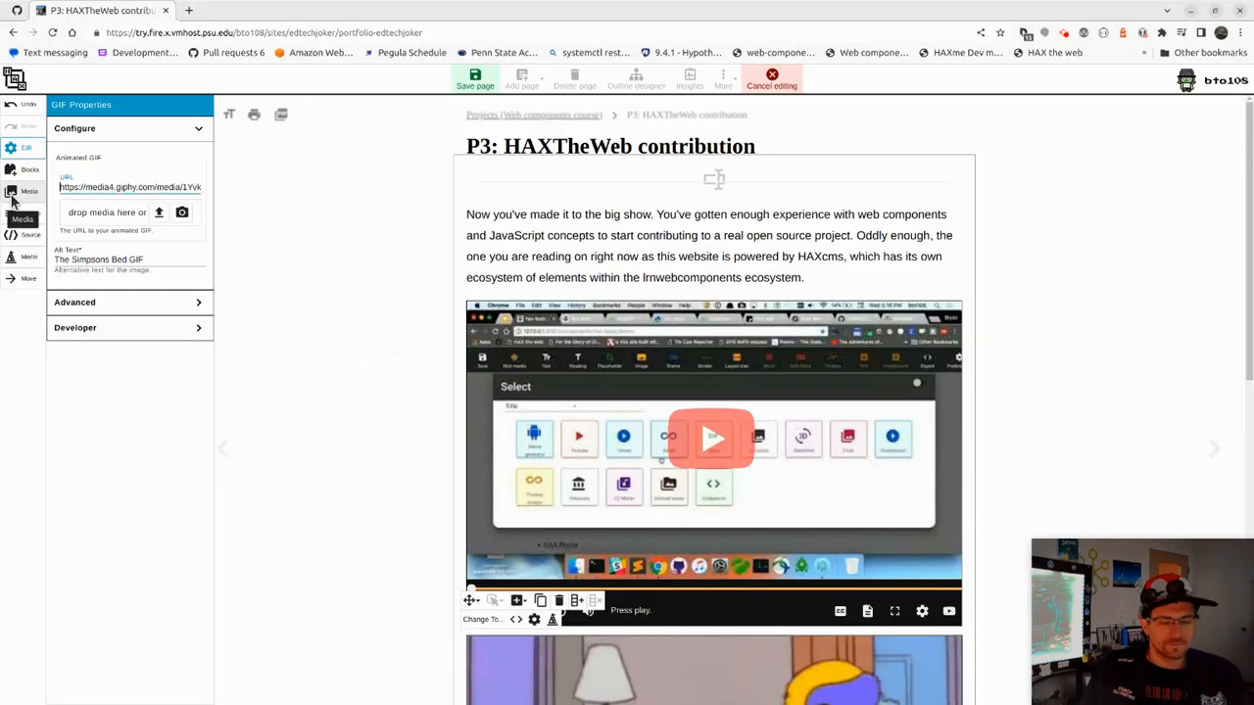
Check the inserted GIF on the page and search all commands for "youtub"
scroll(544, 500, down, 5)
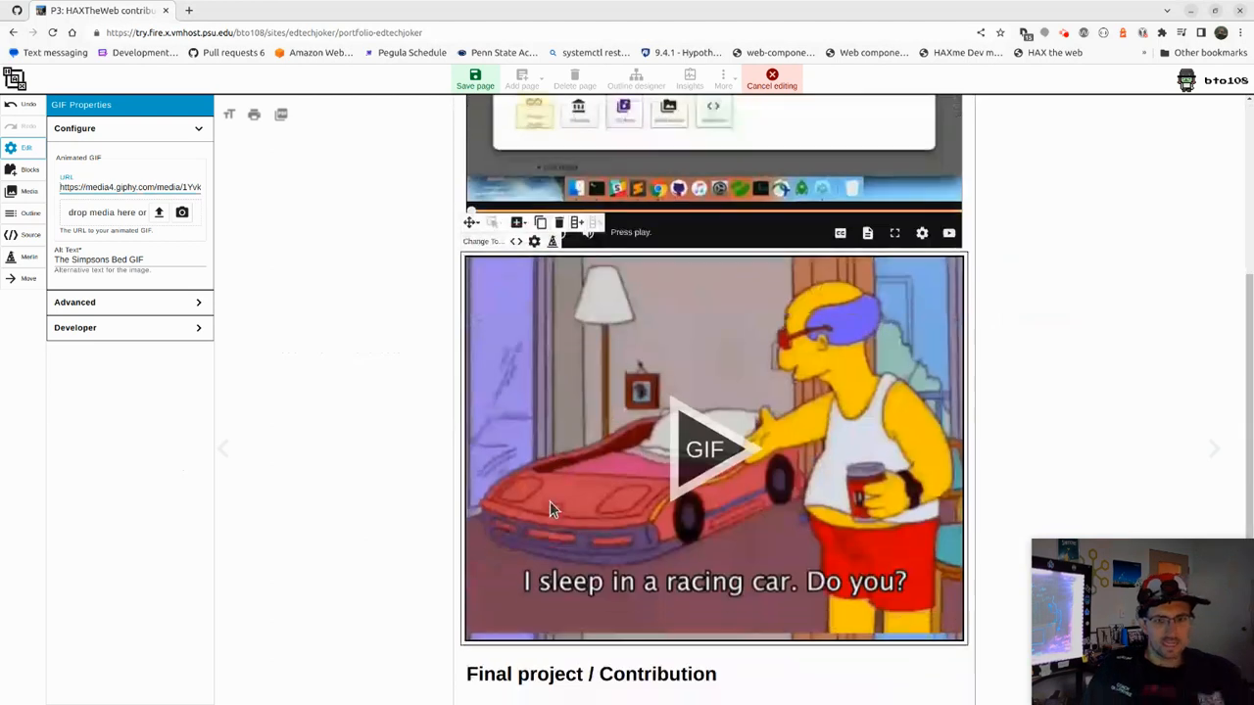
scroll(534, 448, up, 3)
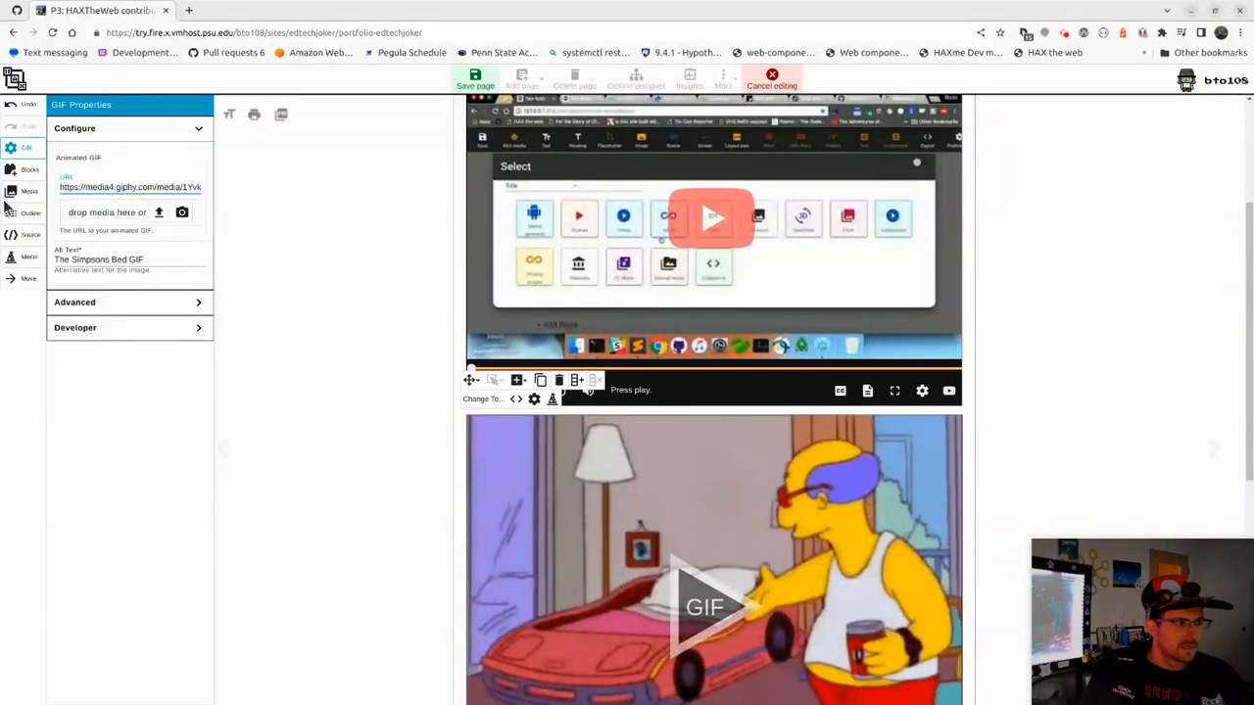
scroll(460, 323, down, 4)
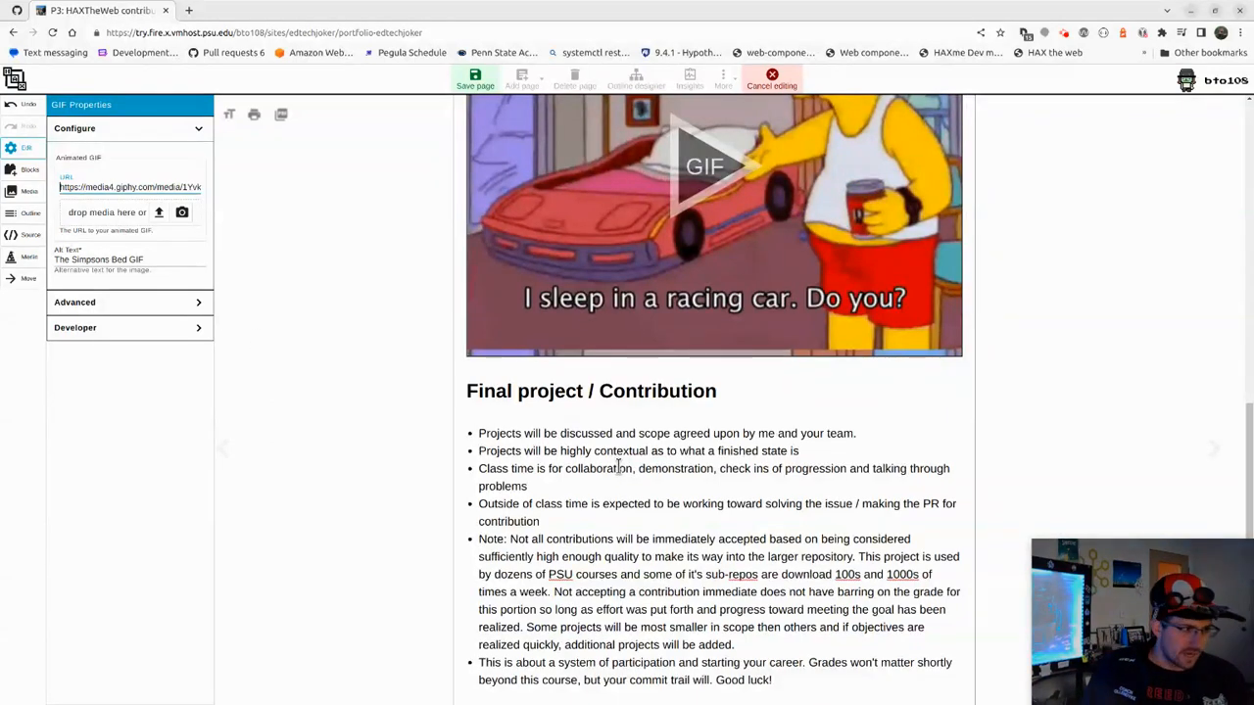
click(34, 259)
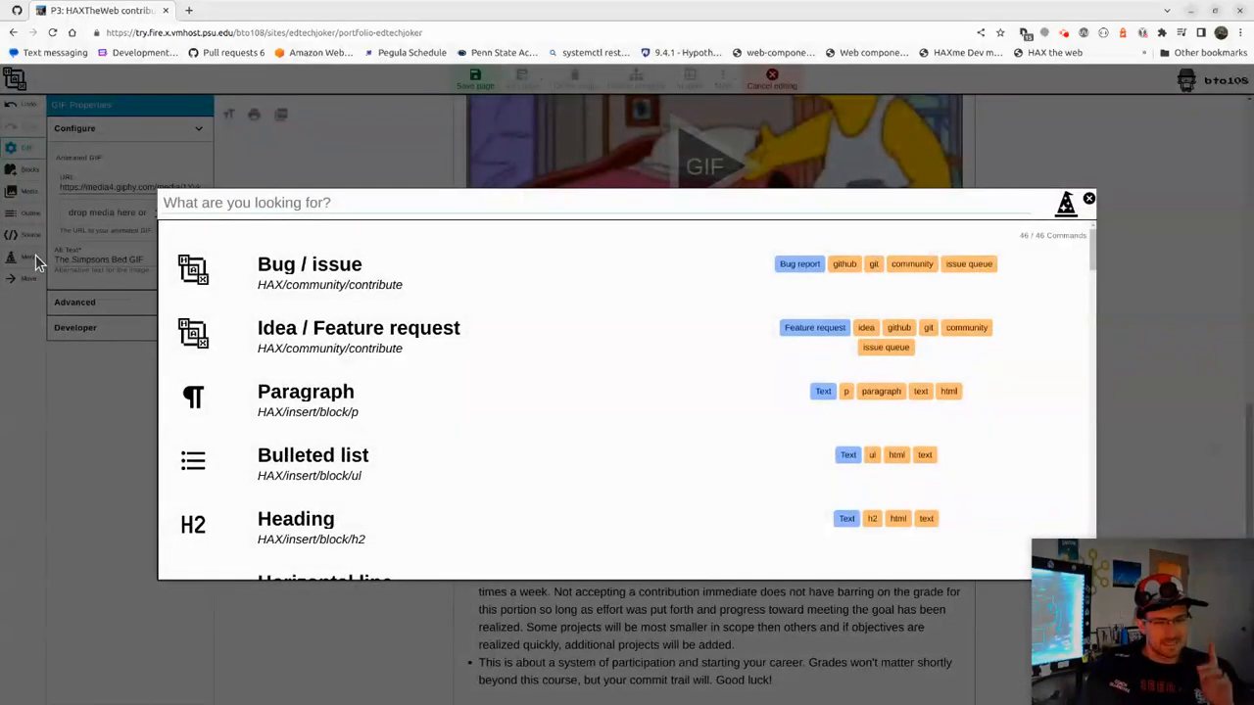
text(youtubve)
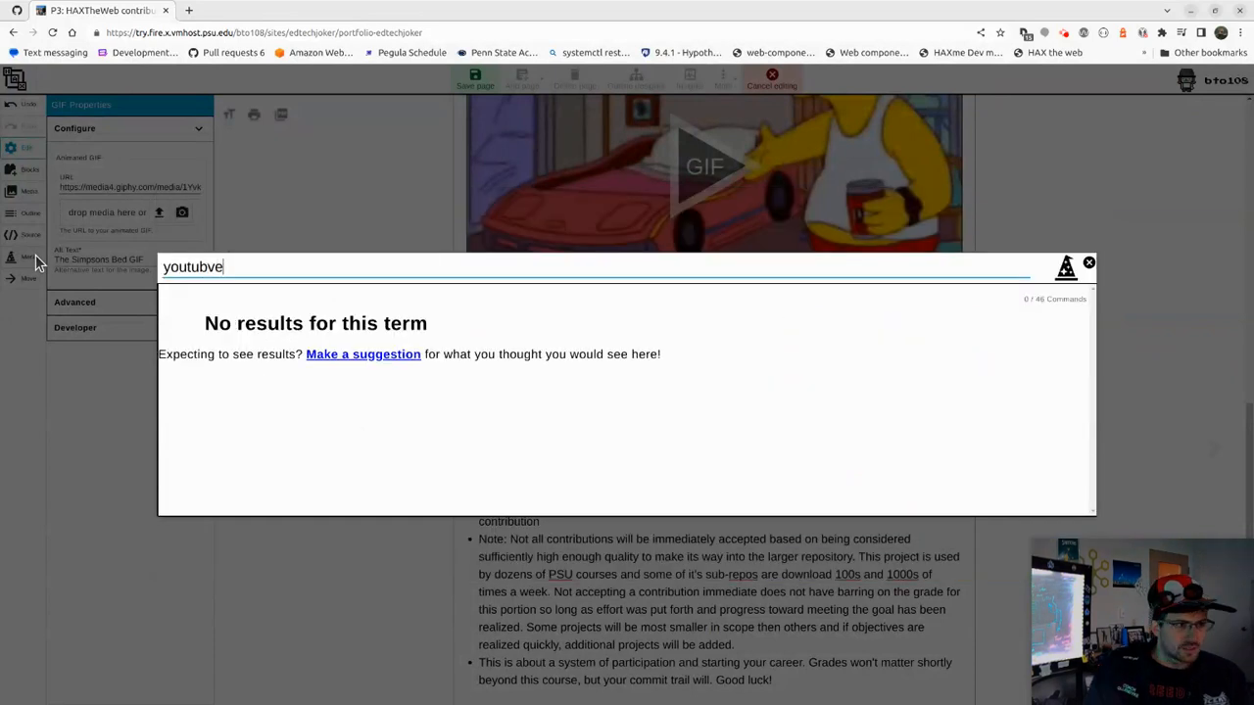
key(BackSpace)
key(BackSpace)
key(Down)
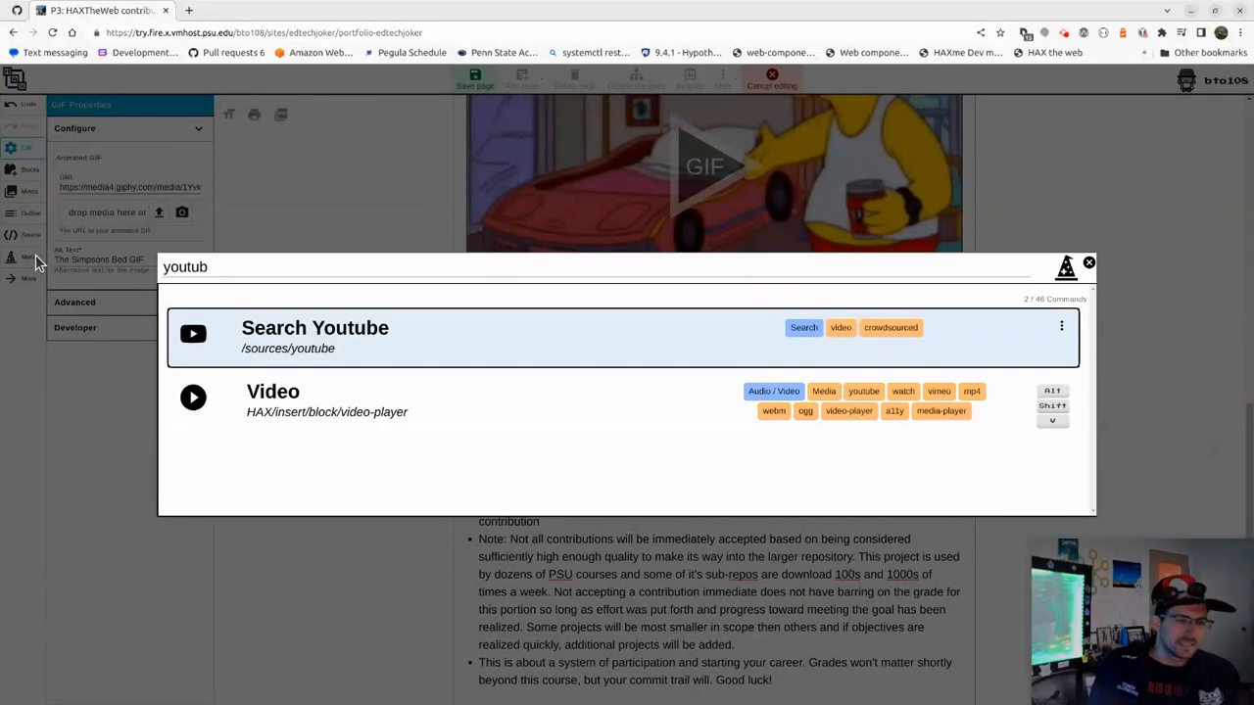
key(Up)
Search for "youtube" within the "/" prefix commands, clear the search and close the command finder
key(BackSpace)
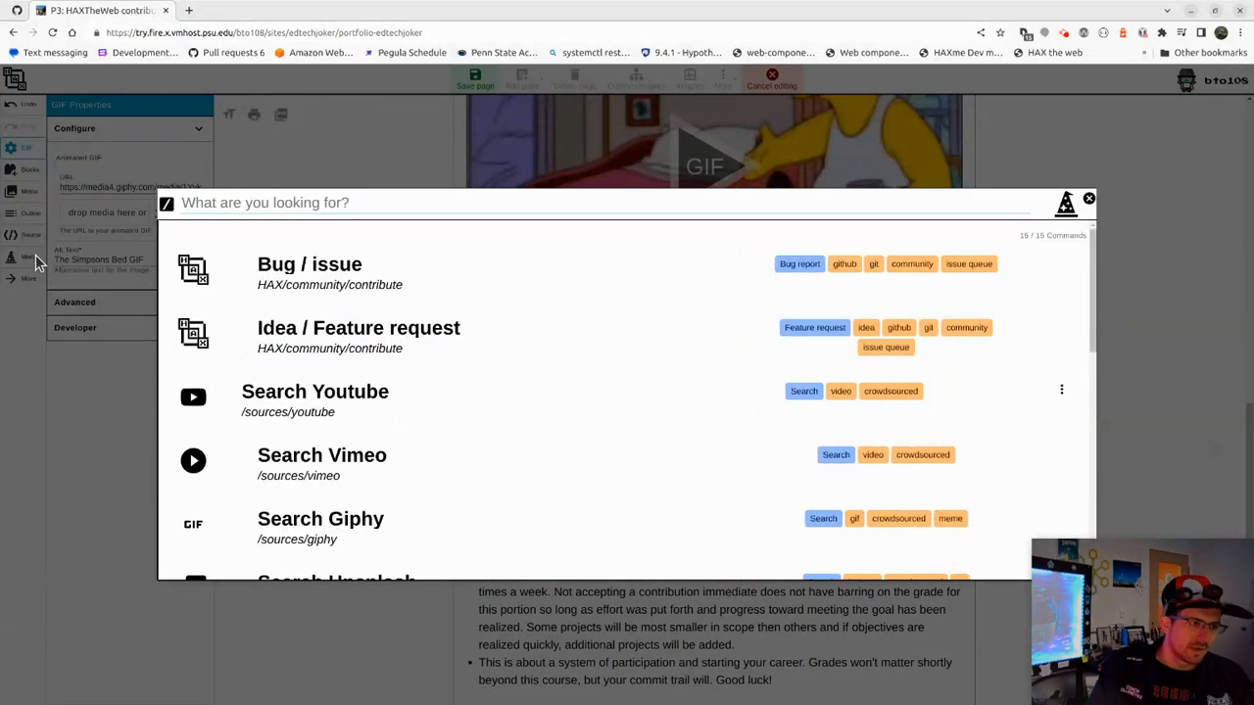
text(youtube)
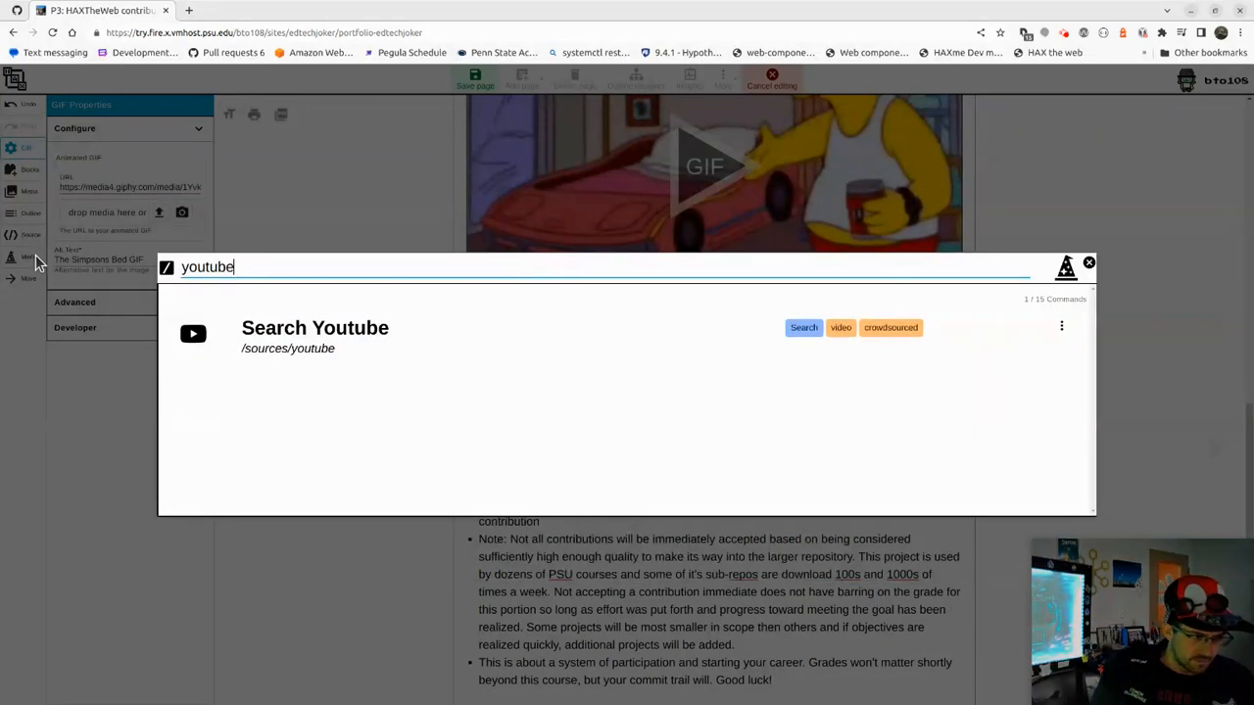
key(ctrl+a)
key(BackSpace)
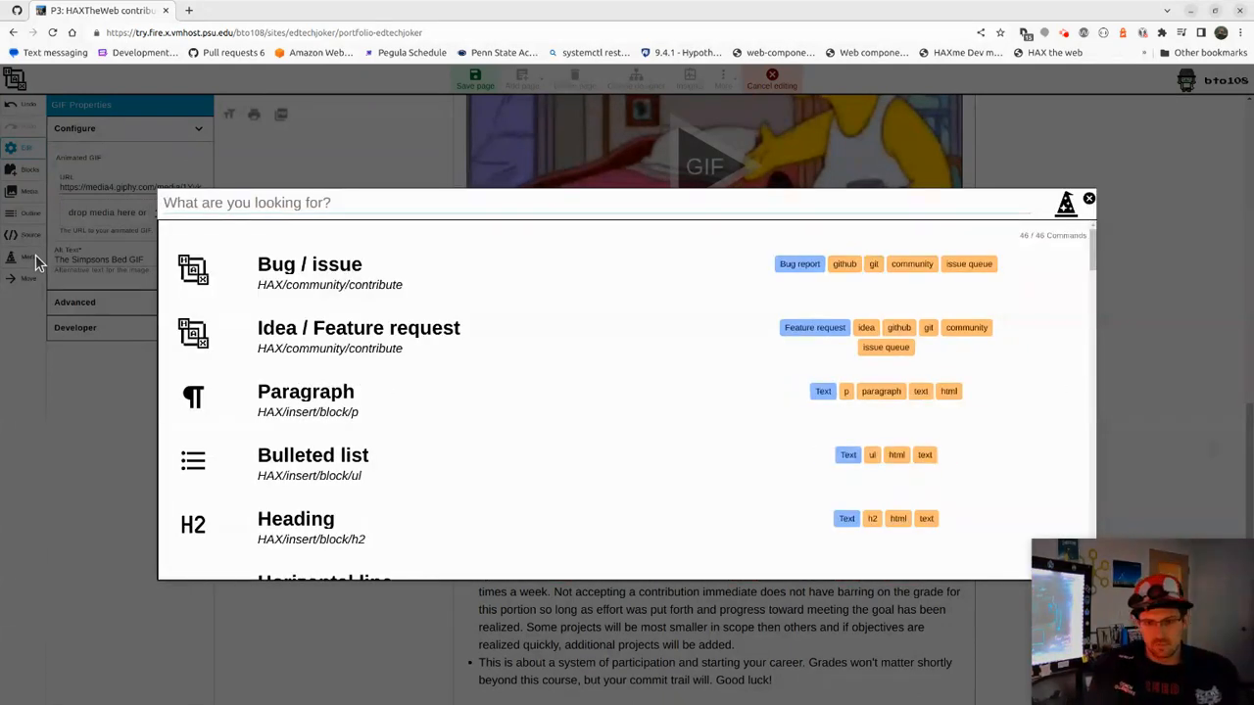
click(1088, 198)
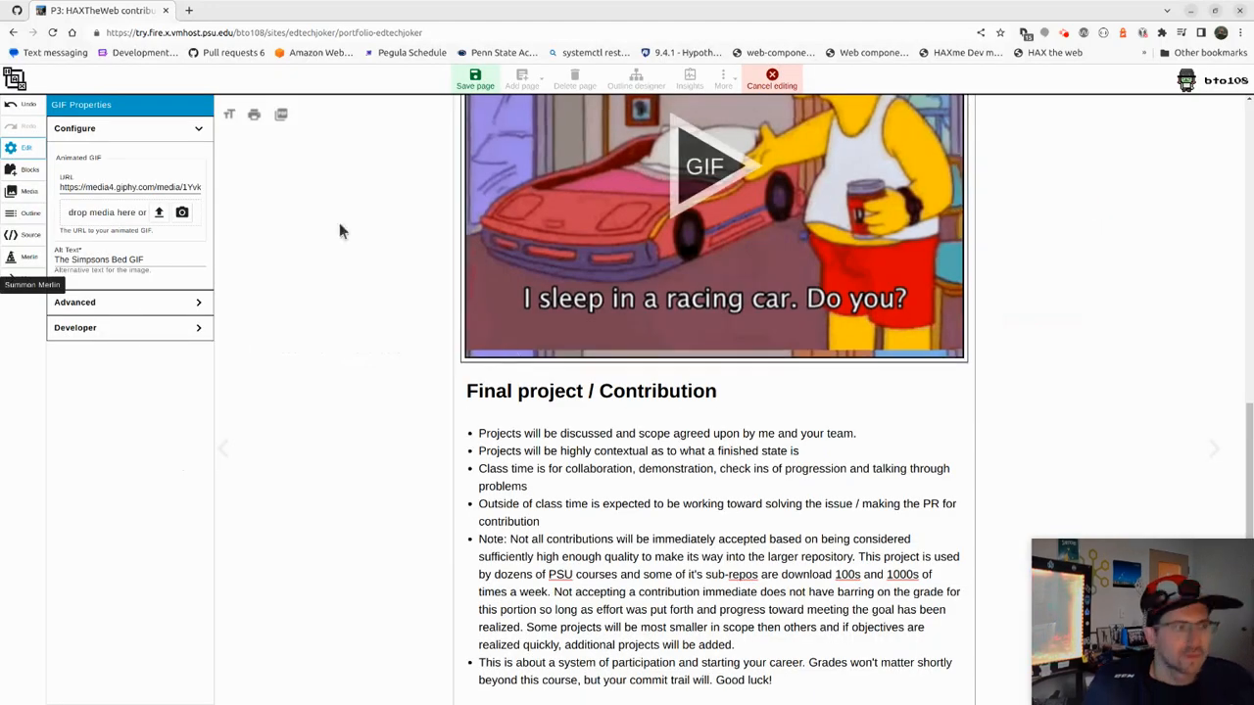
List the media source commands and start the Search NASA command
click(27, 194)
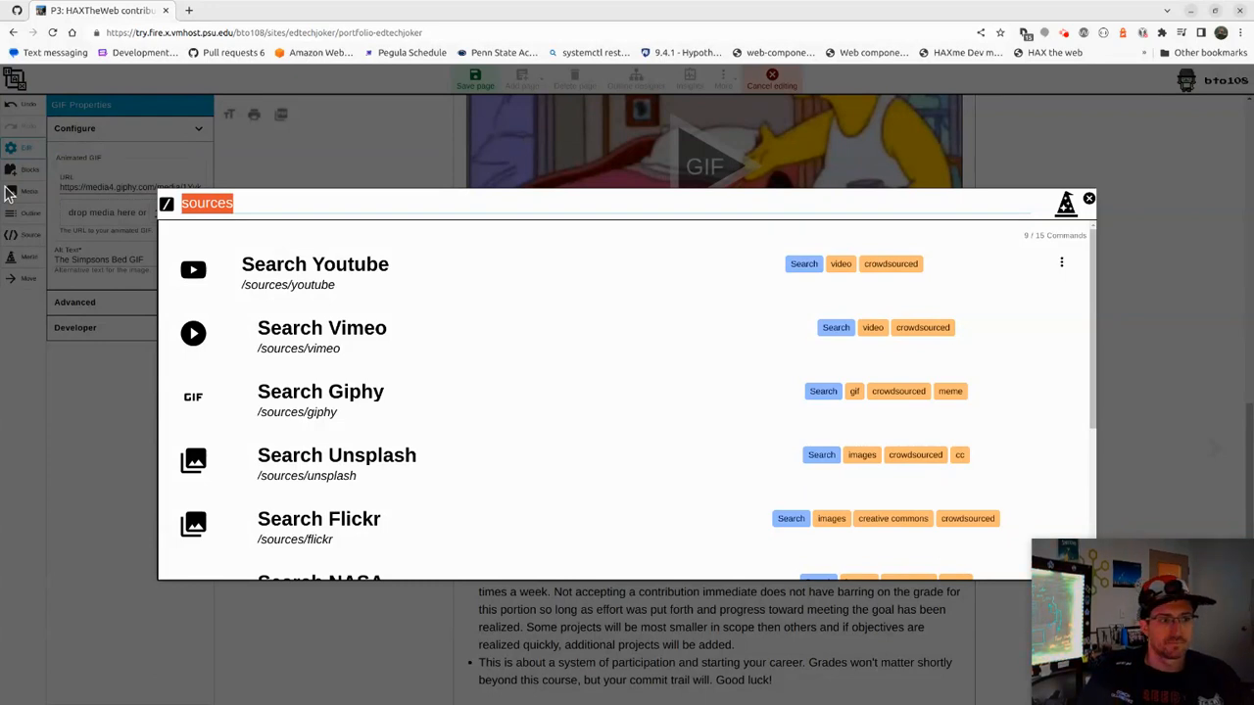
key(Down)
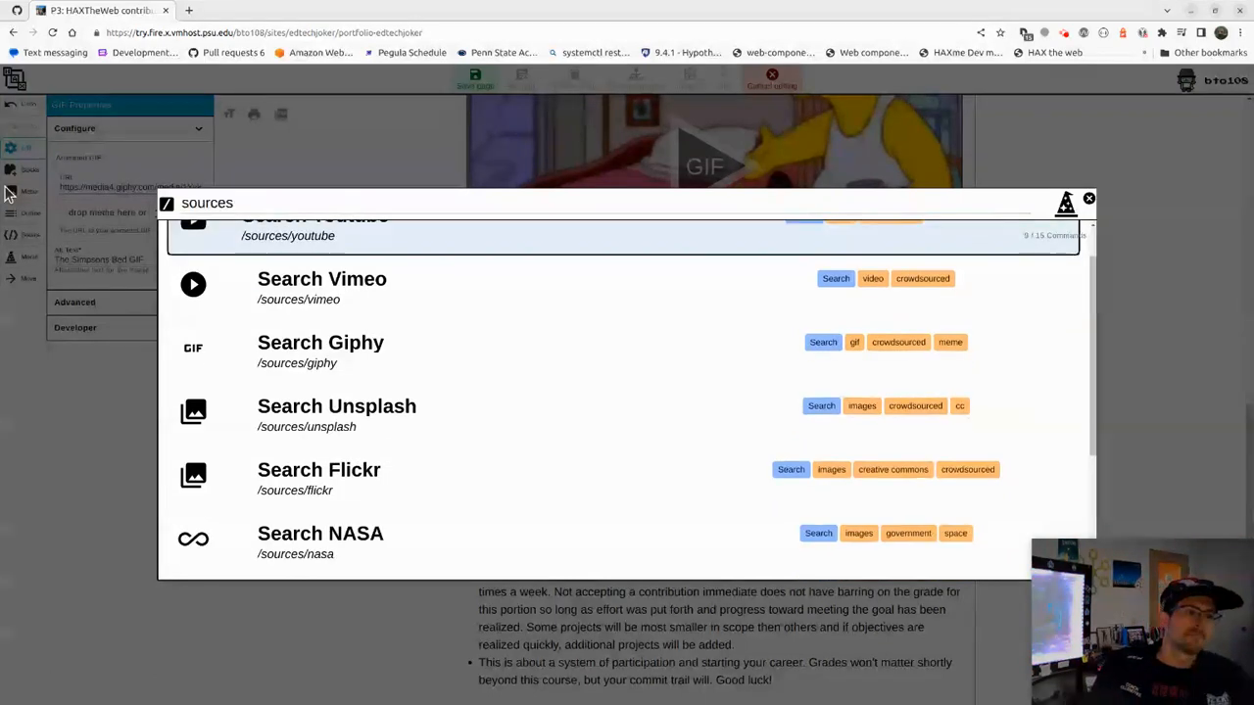
key(Down)
key(Down)
key(Down)
key(Down)
key(Down)
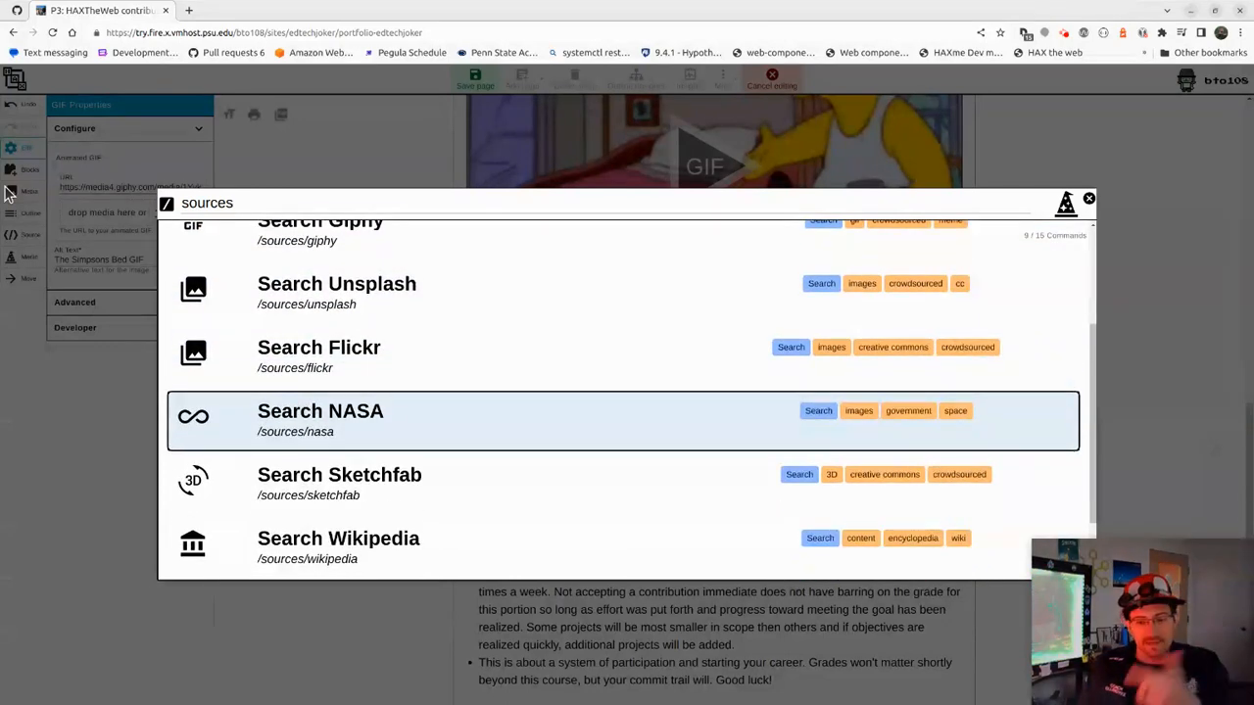
key(Return)
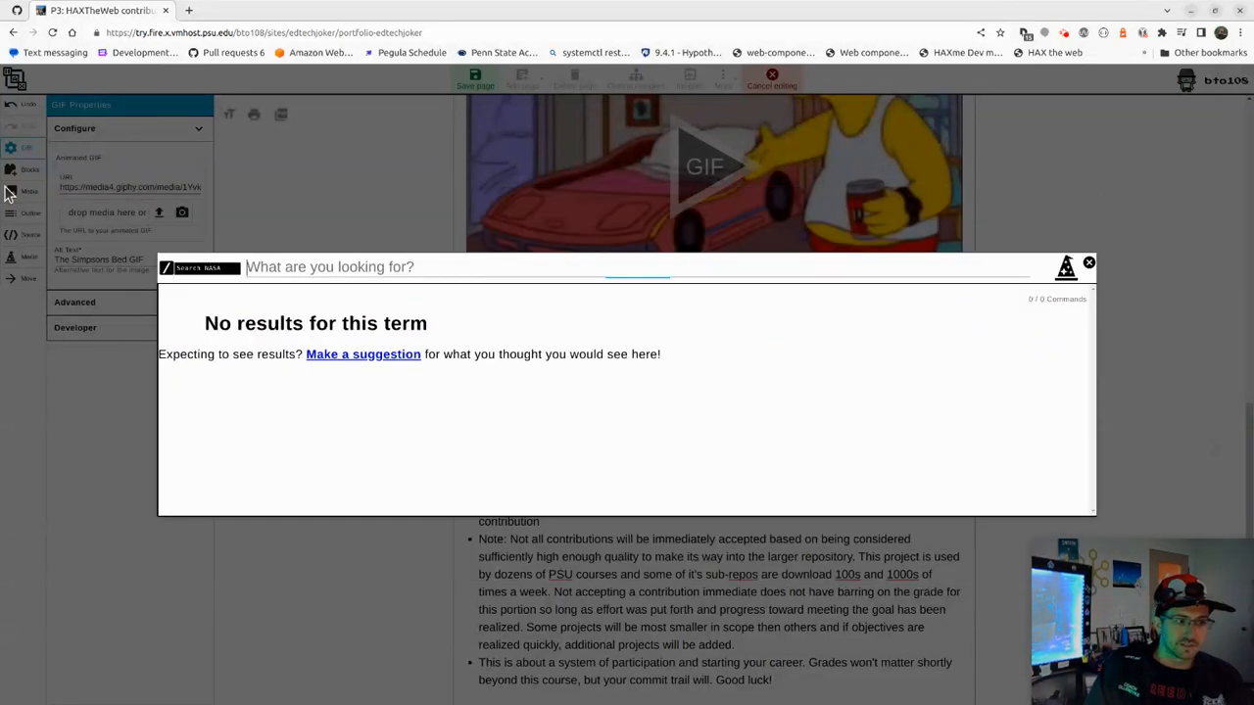
Search NASA for "moon landing" and insert an Apollo 11 50th Anniversary of Moon Landing image below the GIF
text(moon landing)
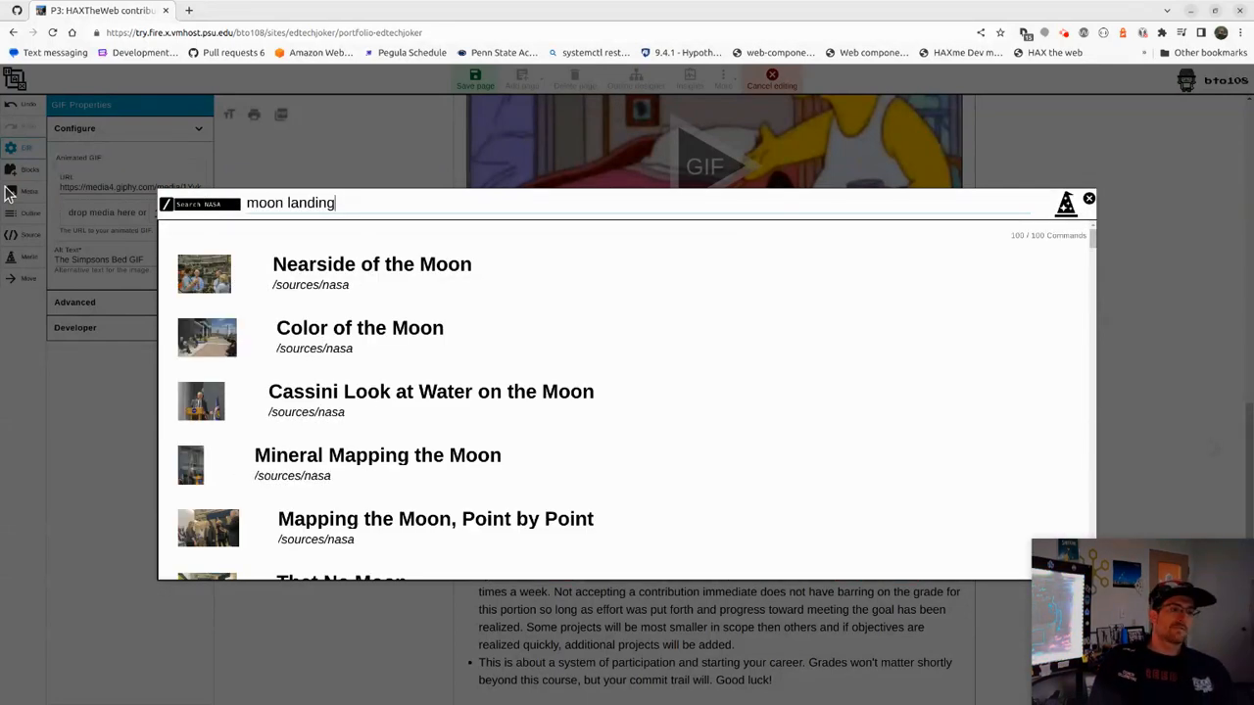
key(Down)
key(Down)
key(Down)
key(Down)
key(Down)
key(Down)
key(Down)
key(Down)
key(Down)
key(Down)
key(Down)
key(Down)
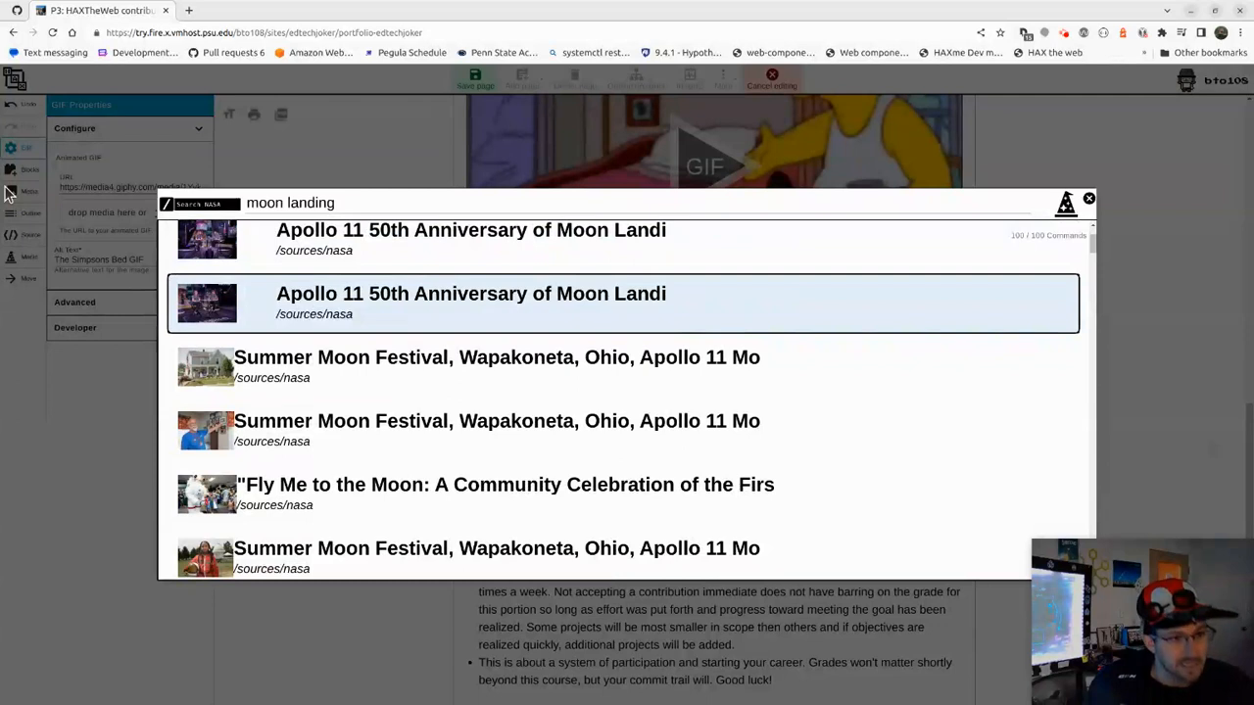
key(Return)
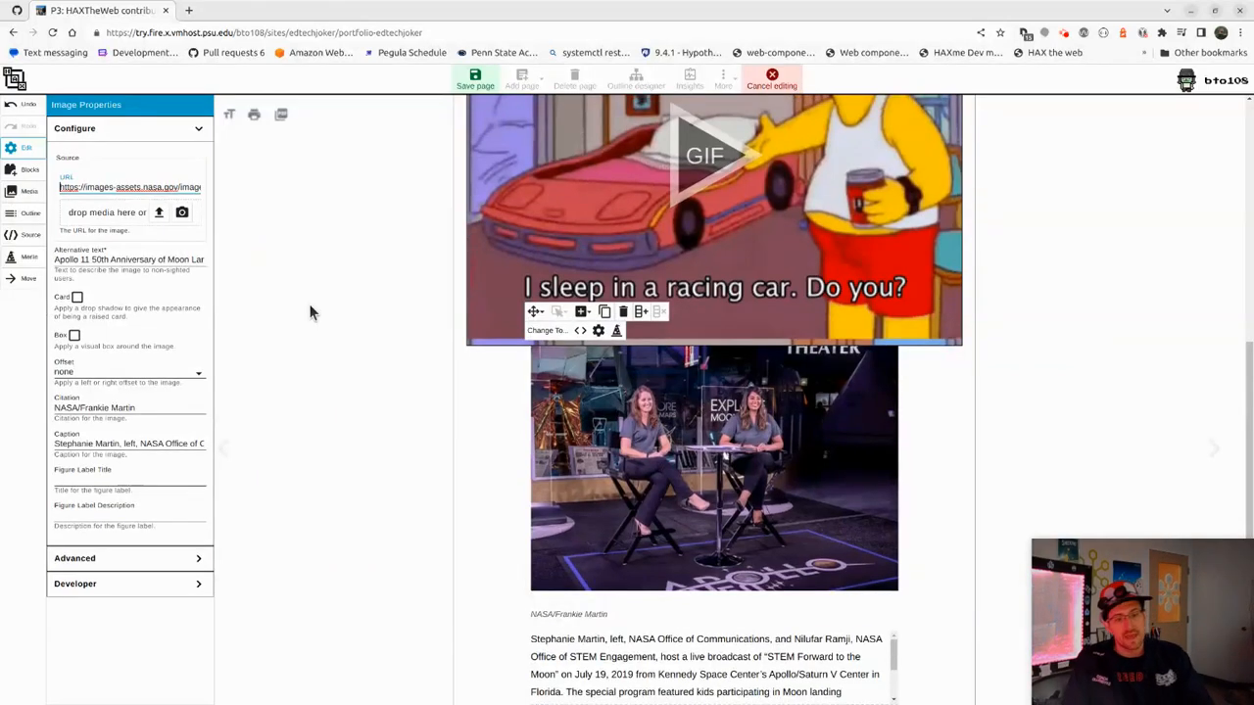
Inspect the HTML source of the inserted NASA image and return to its rendered view
scroll(423, 429, down, 3)
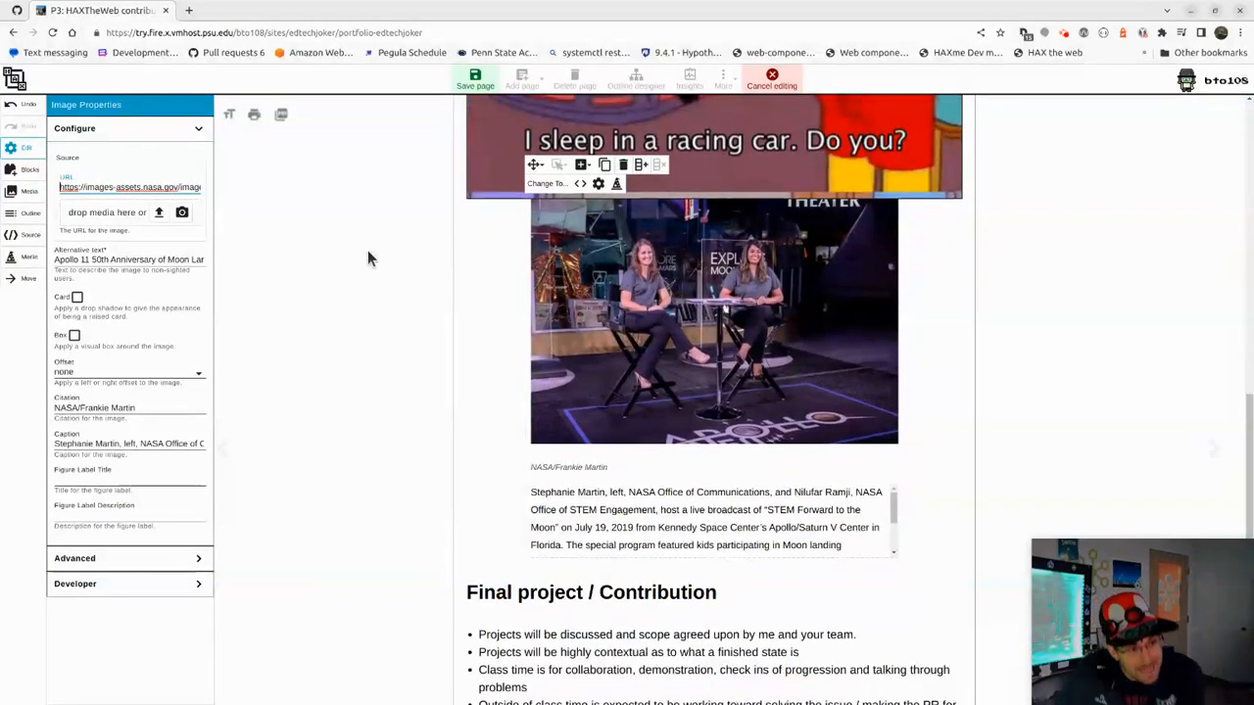
click(580, 183)
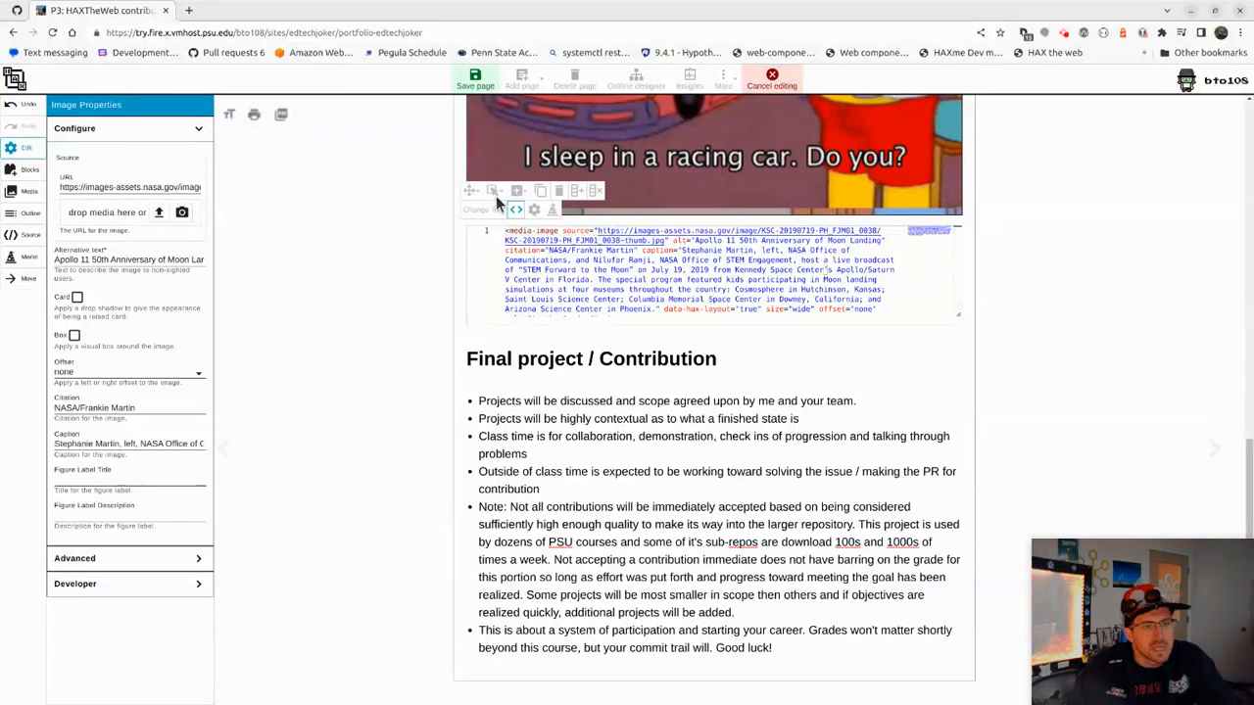
click(496, 238)
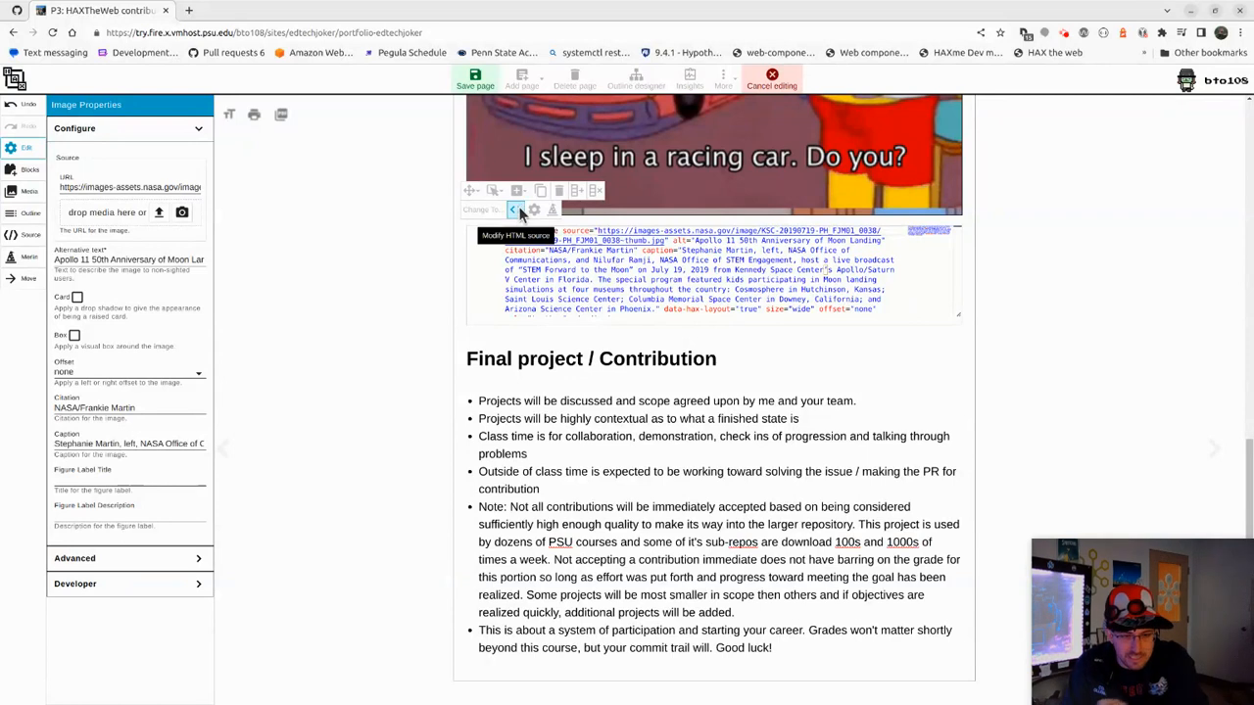
click(518, 212)
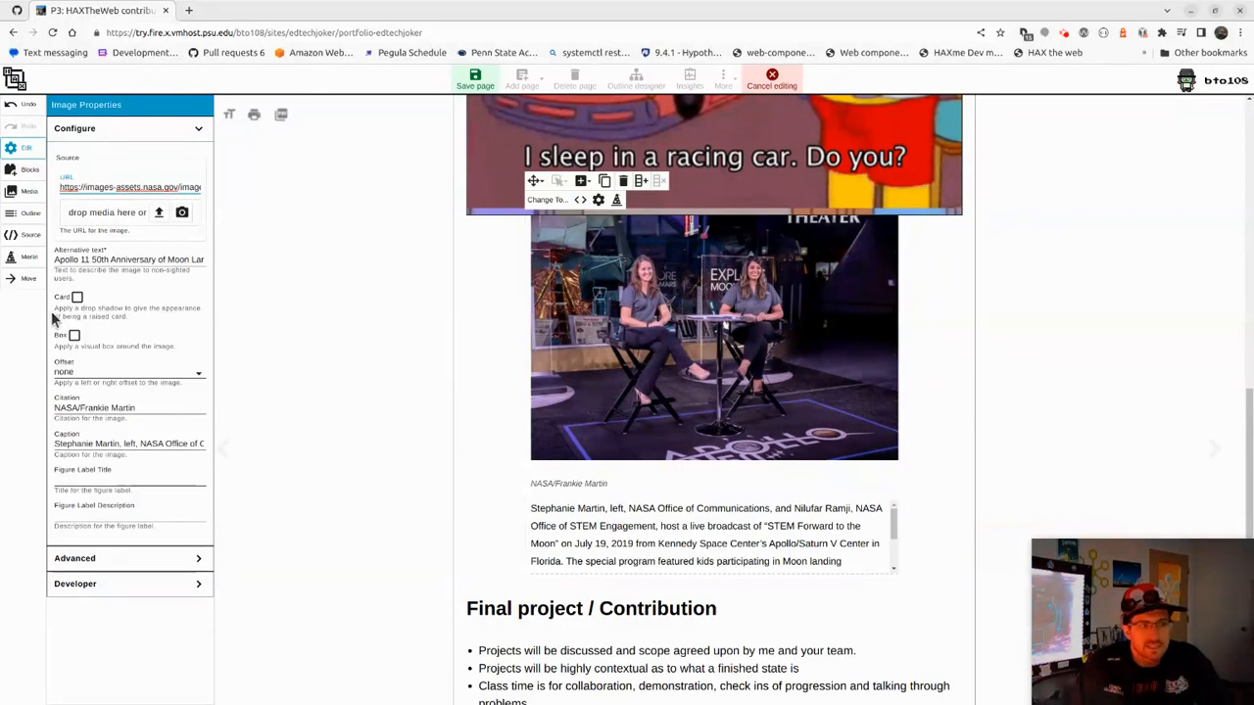
Turn on the Box option for the NASA image and try the Card option, leaving Card off
click(73, 335)
click(78, 298)
click(77, 298)
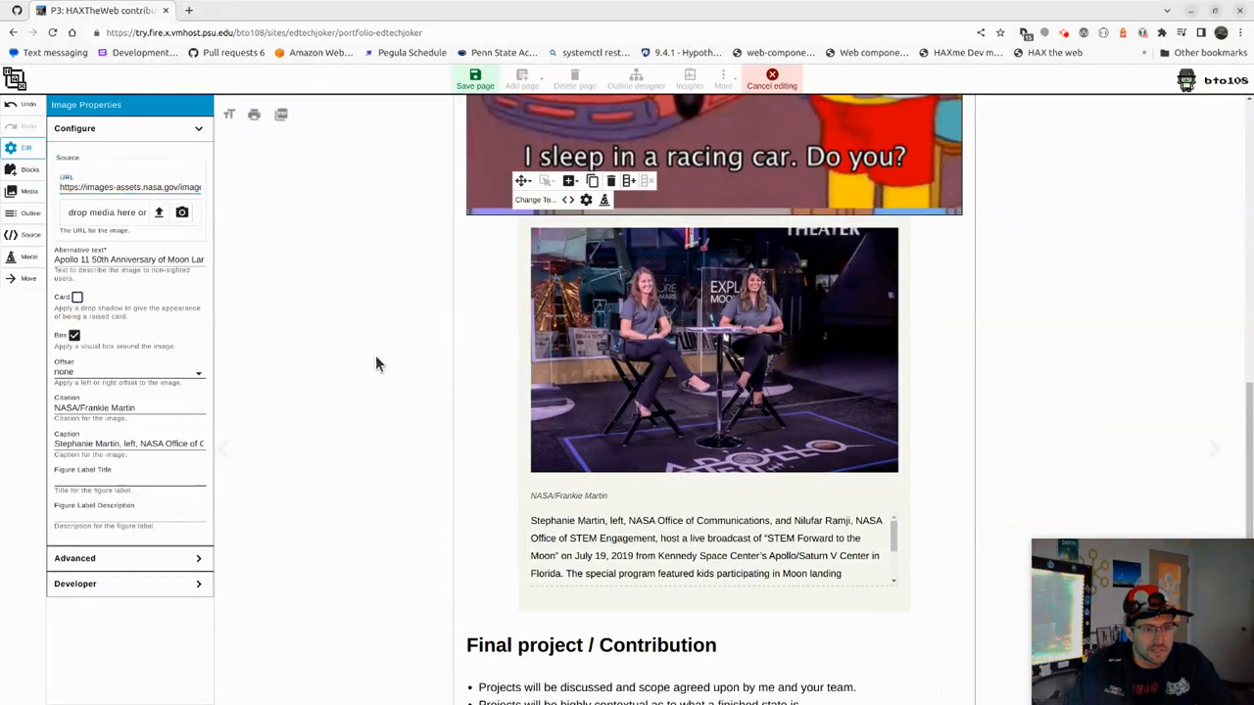
Add the paragraph "typing a bunch of stuff" below the introduction, with an empty paragraph before and after it
scroll(411, 437, down, 3)
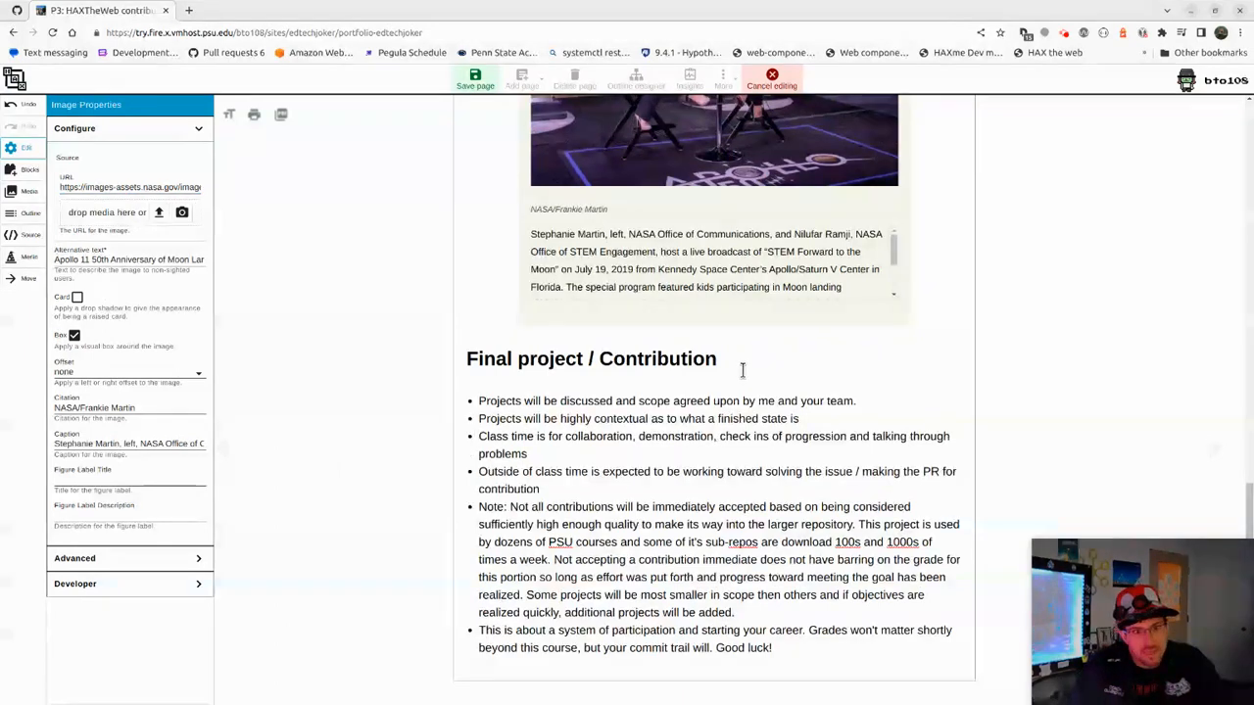
scroll(787, 373, up, 15)
click(866, 271)
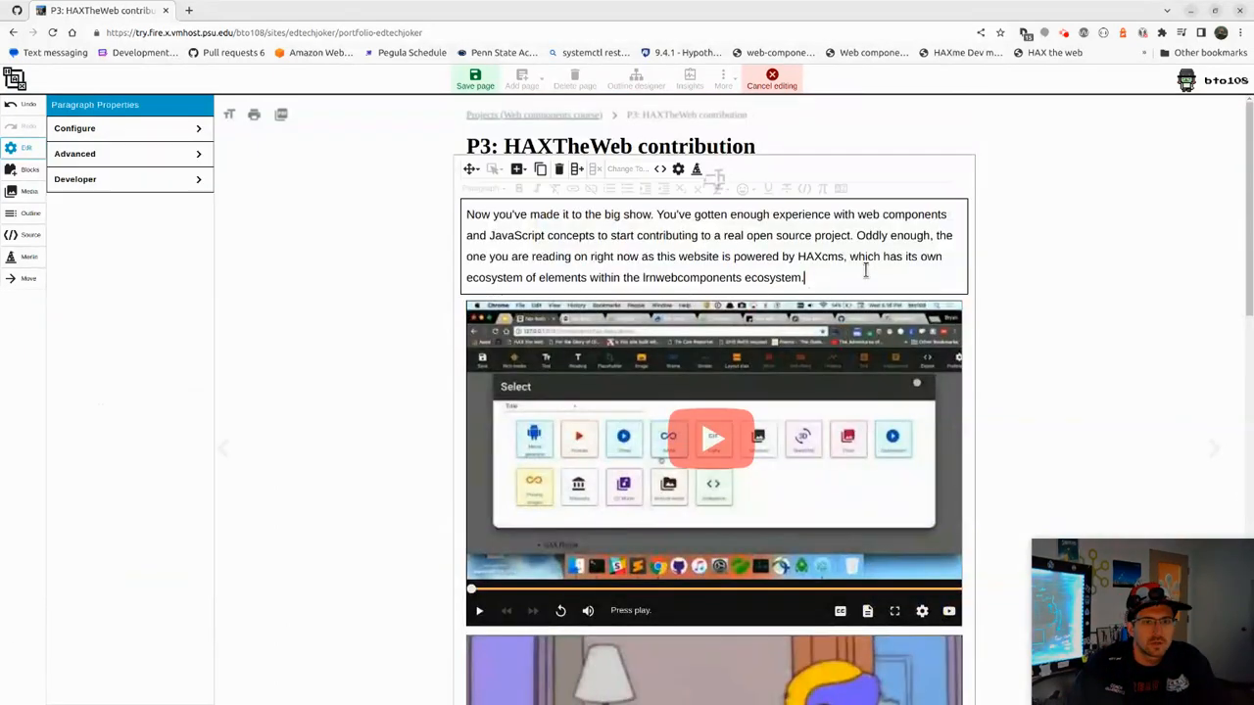
key(Return)
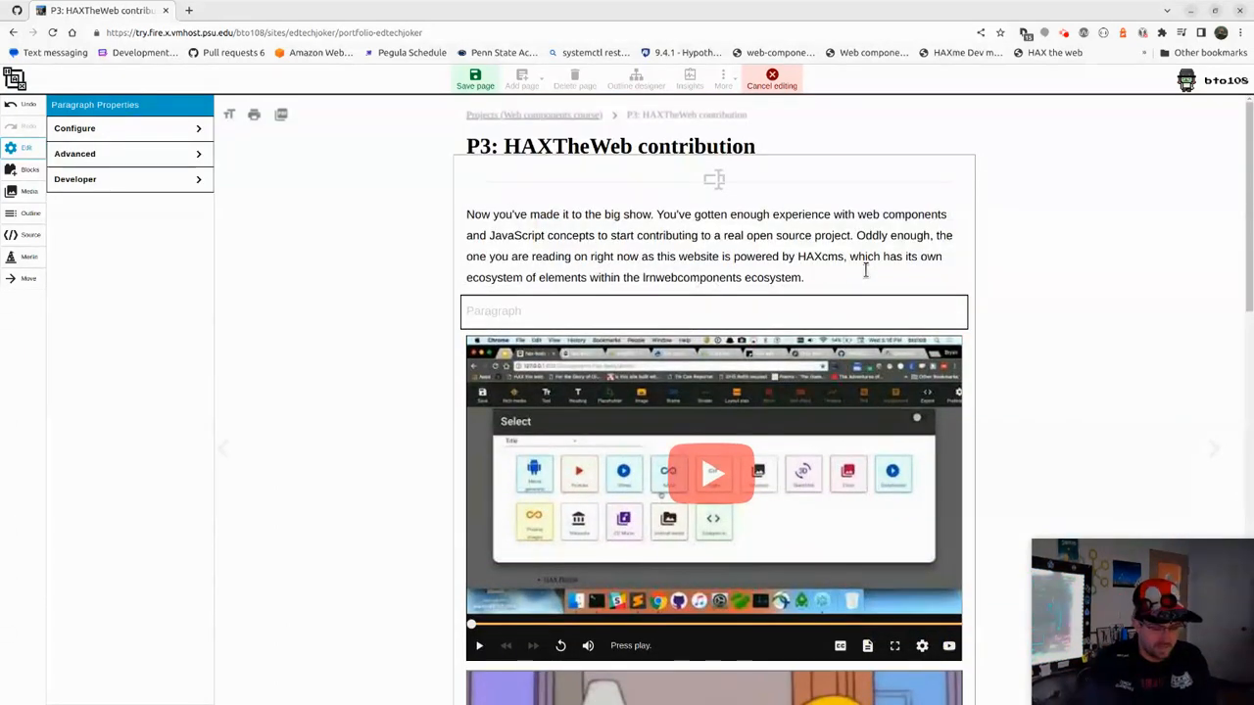
text(typing a bunch of stuff)
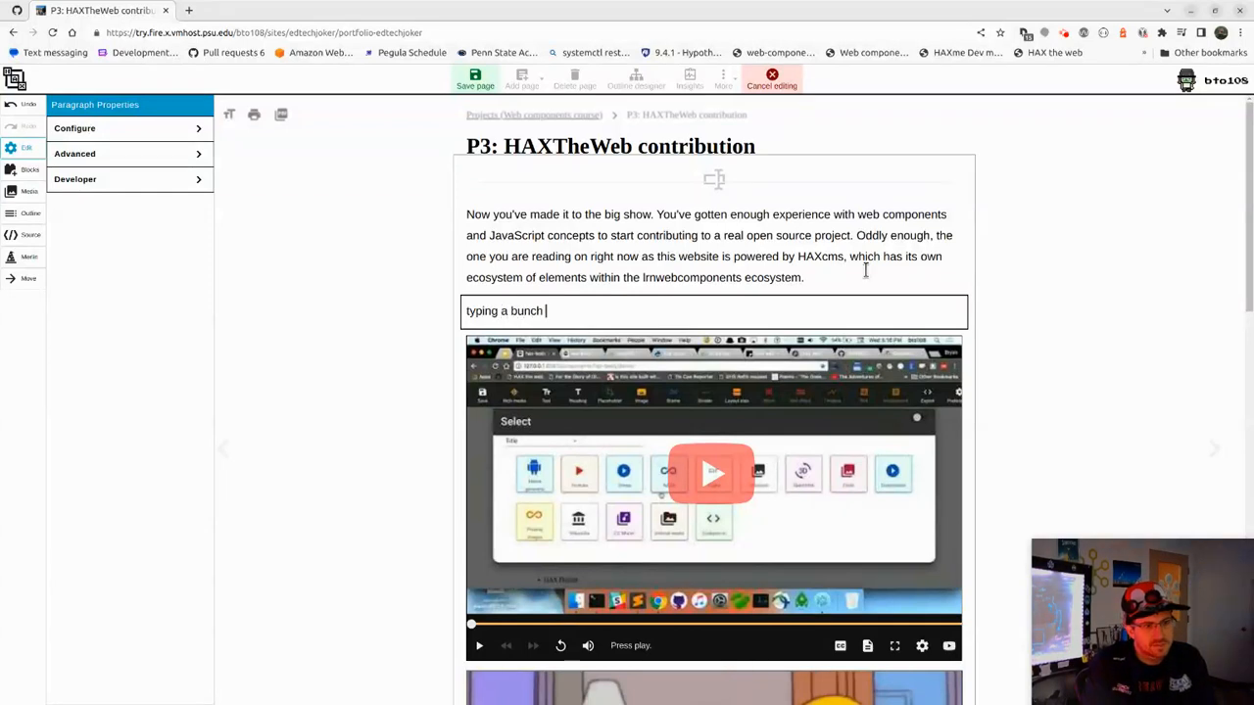
key(Return)
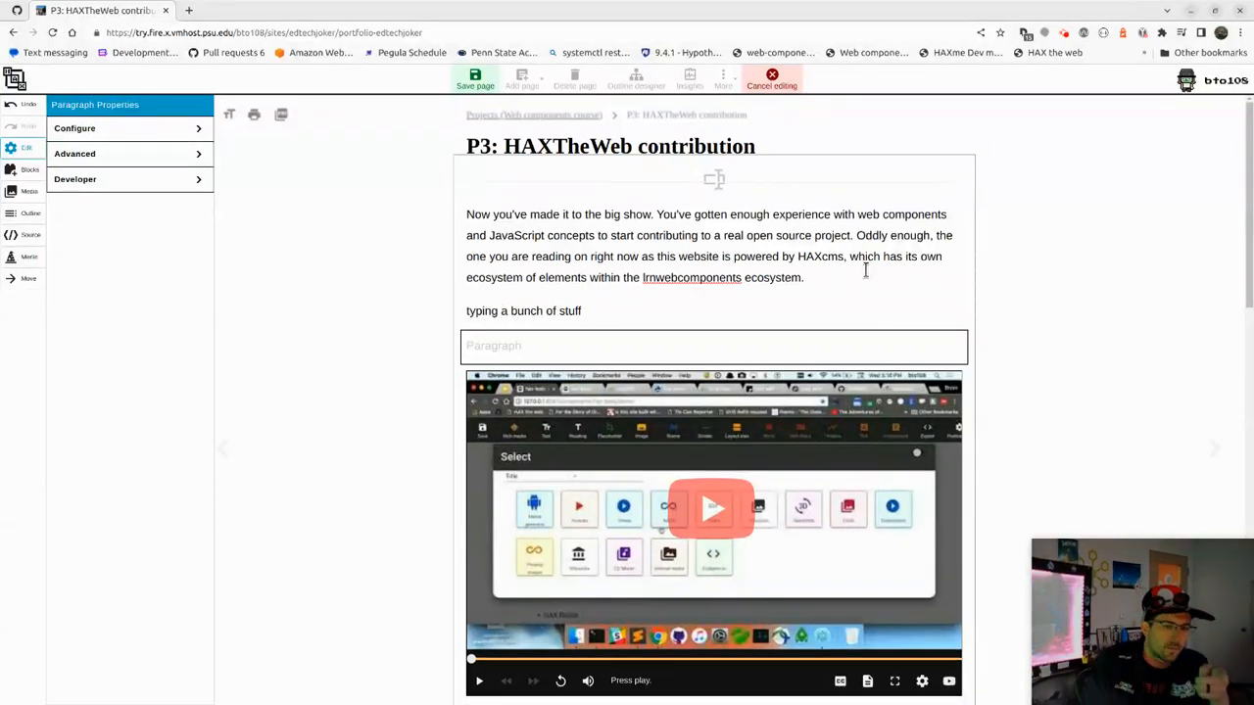
key(Up)
key(Return)
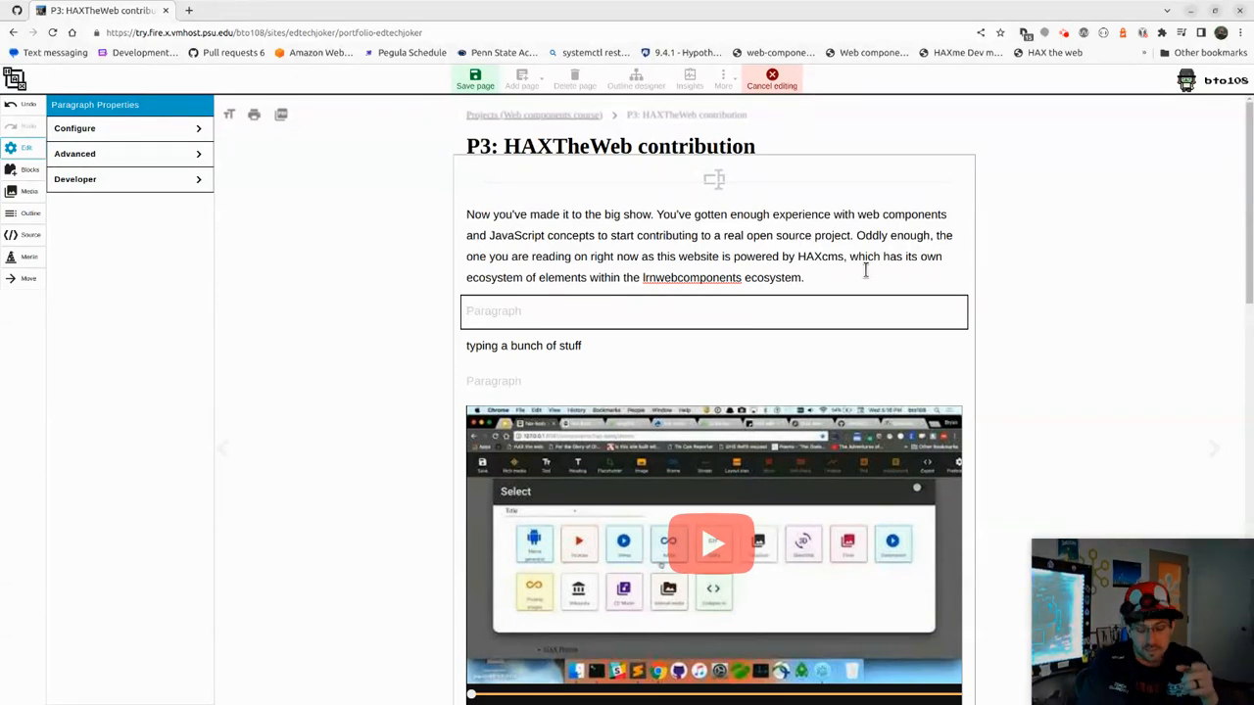
Search the inline commands for "placehold" and insert a Placeholder block above the new text
text(/)
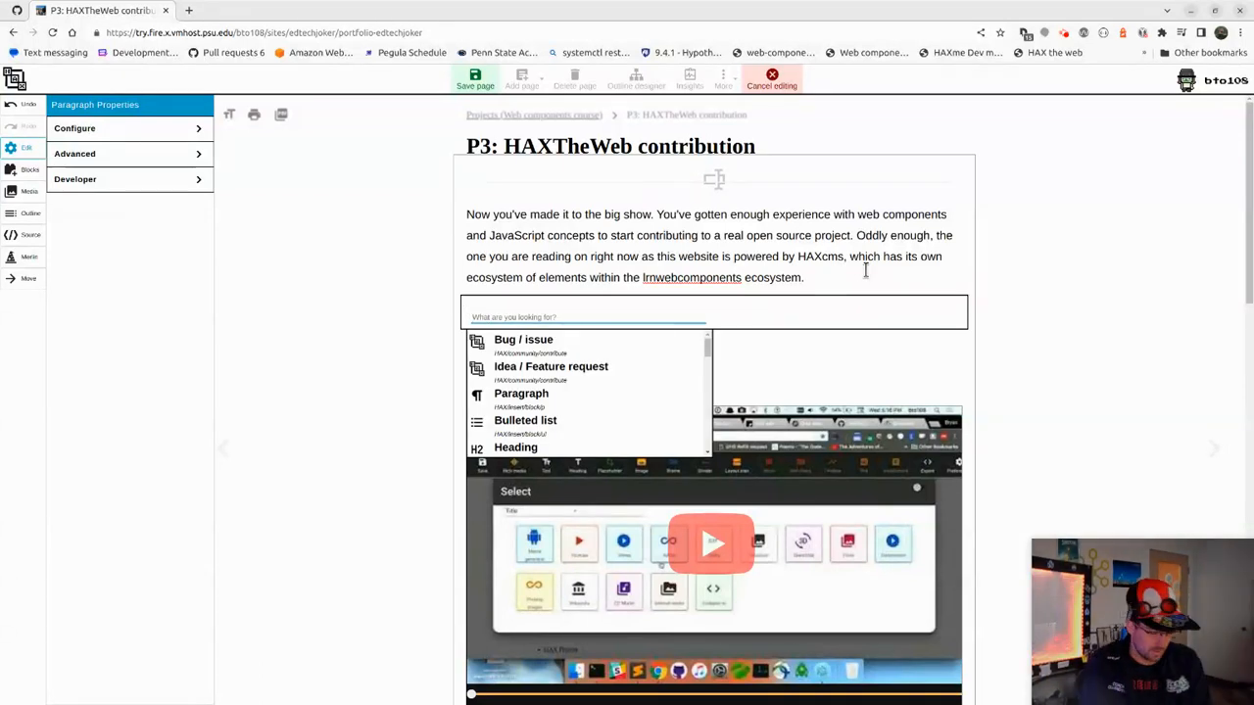
text(placehold)
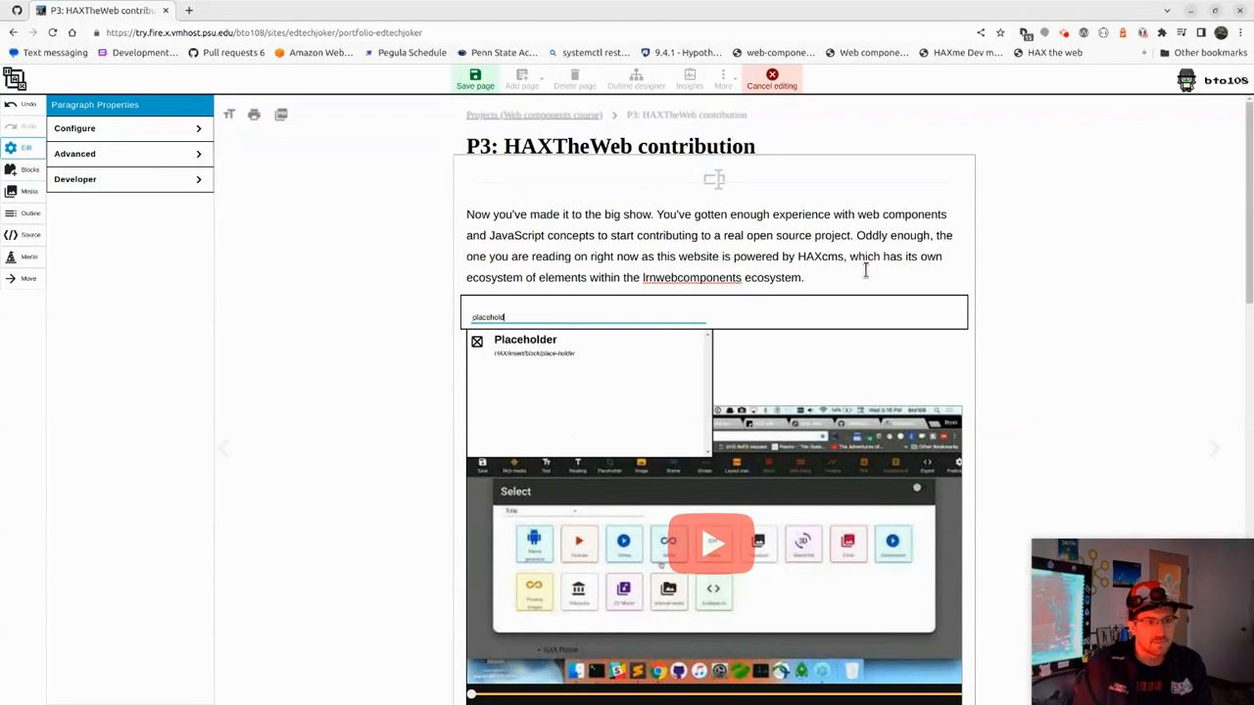
key(Return)
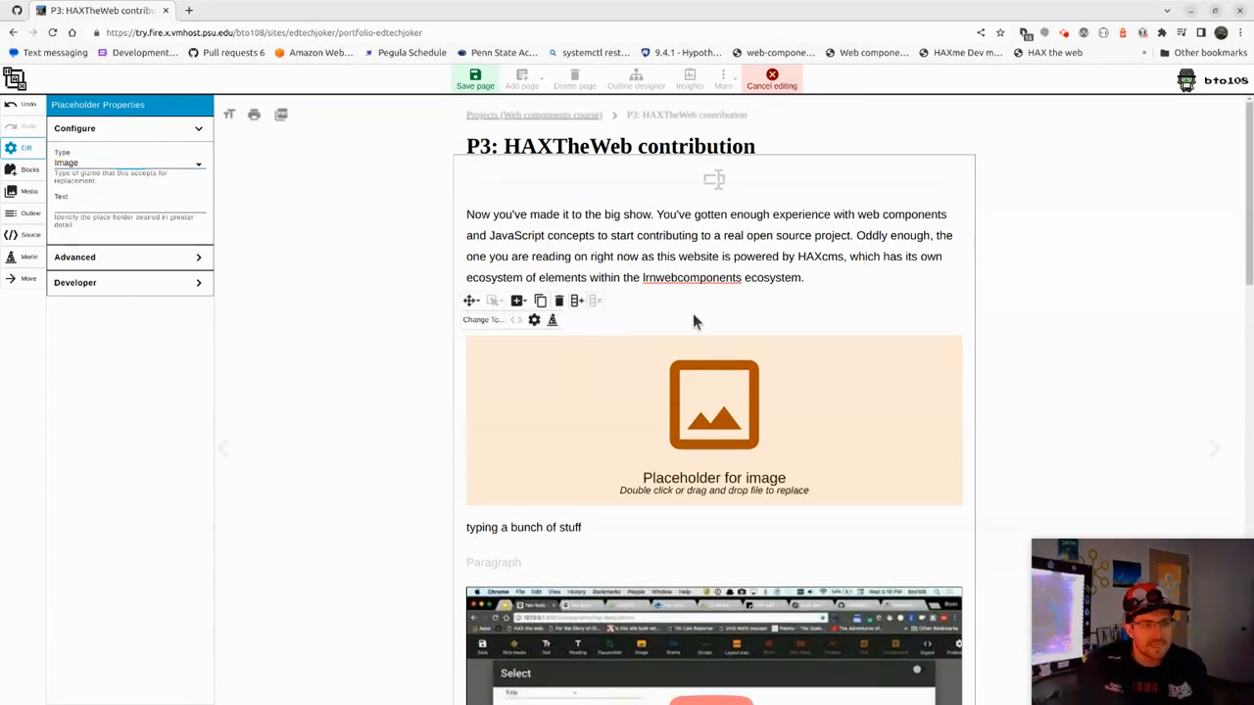
Add an empty paragraph above the placeholder, search Wikipedia inline for "moon landing" and insert the Moon landing article there
click(815, 276)
click(586, 314)
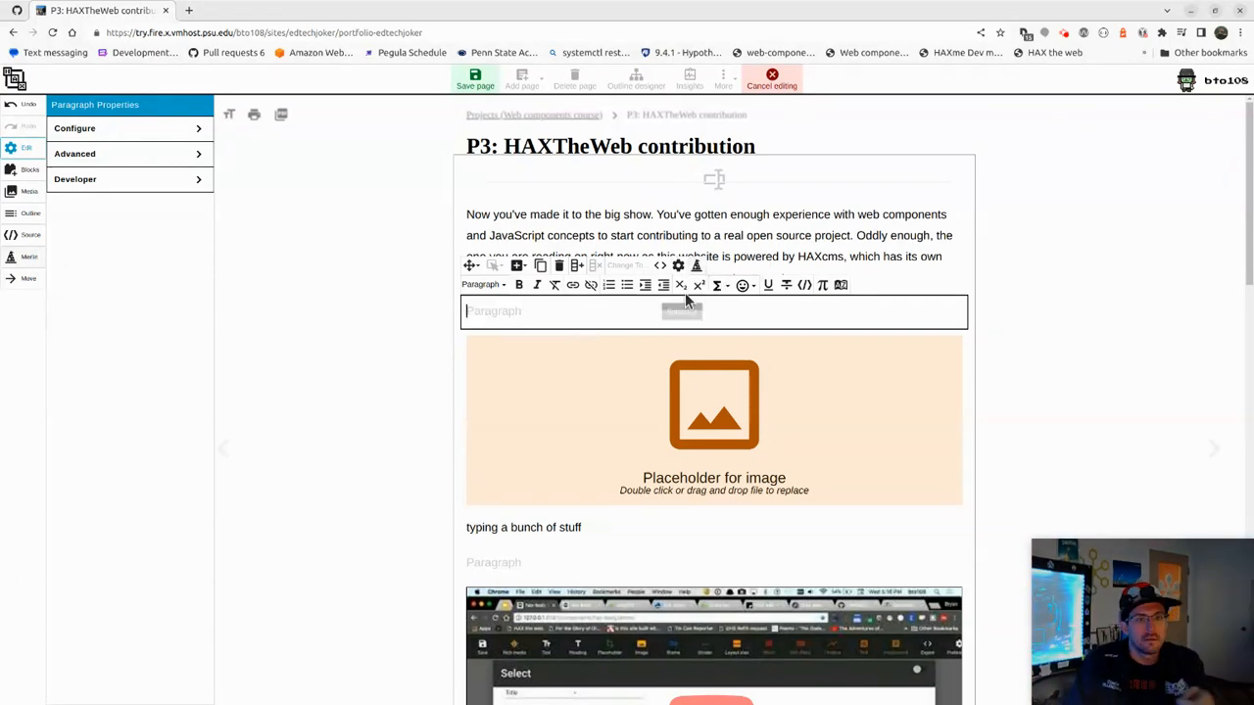
click(697, 266)
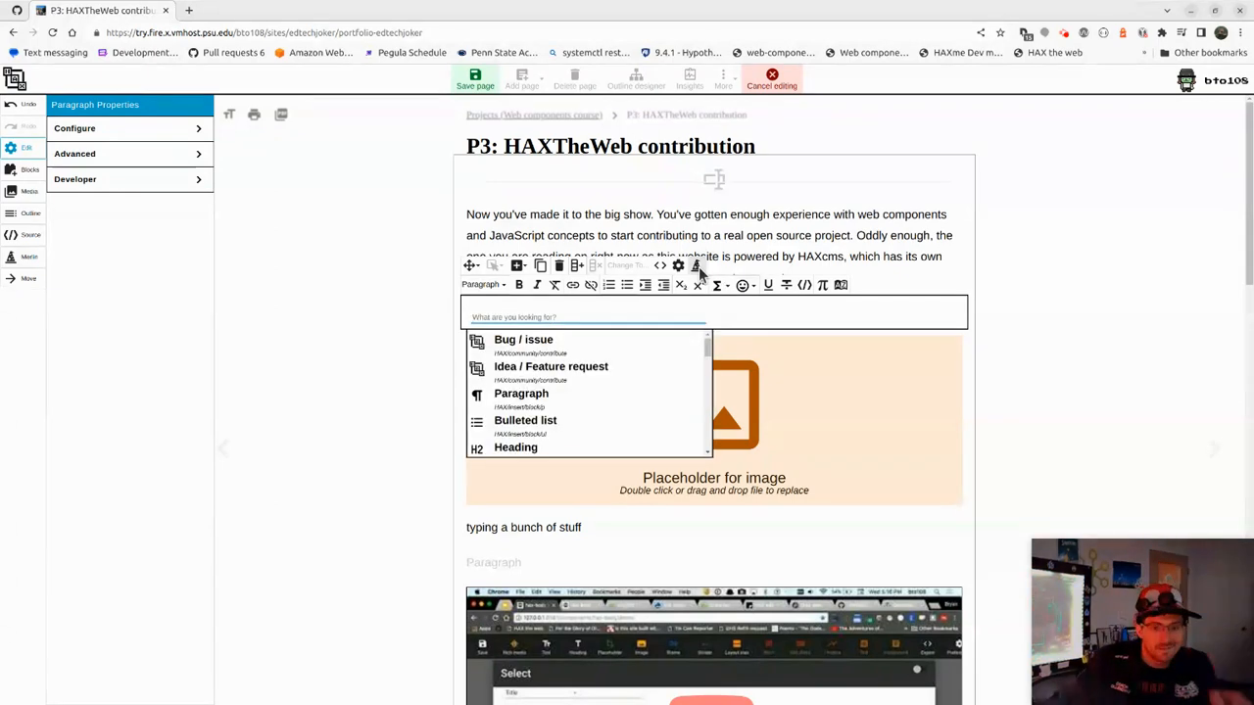
scroll(602, 401, down, 5)
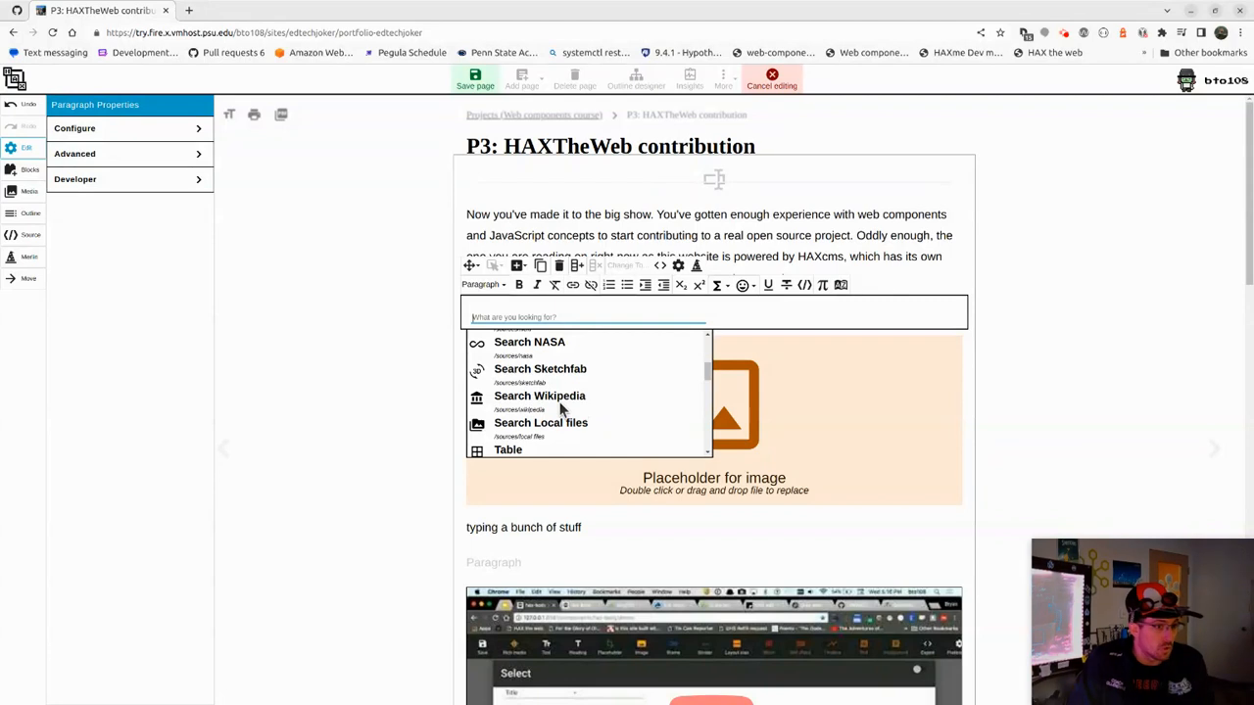
click(564, 401)
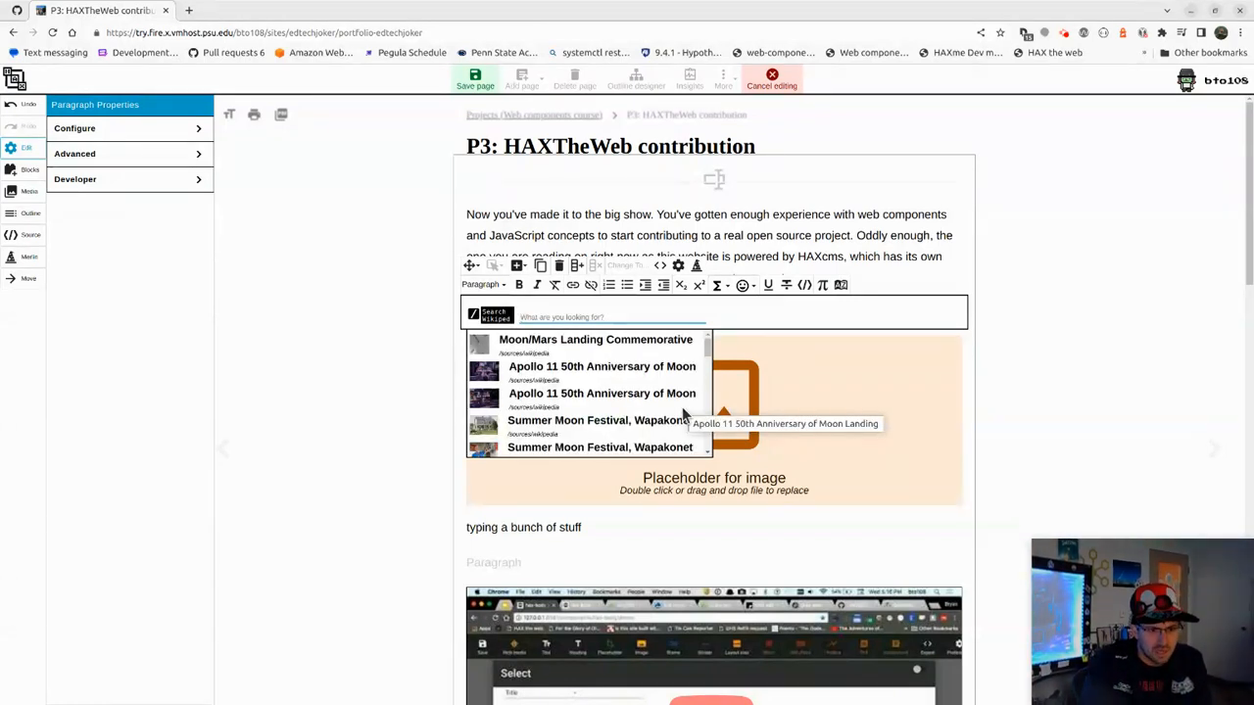
text(moon landing)
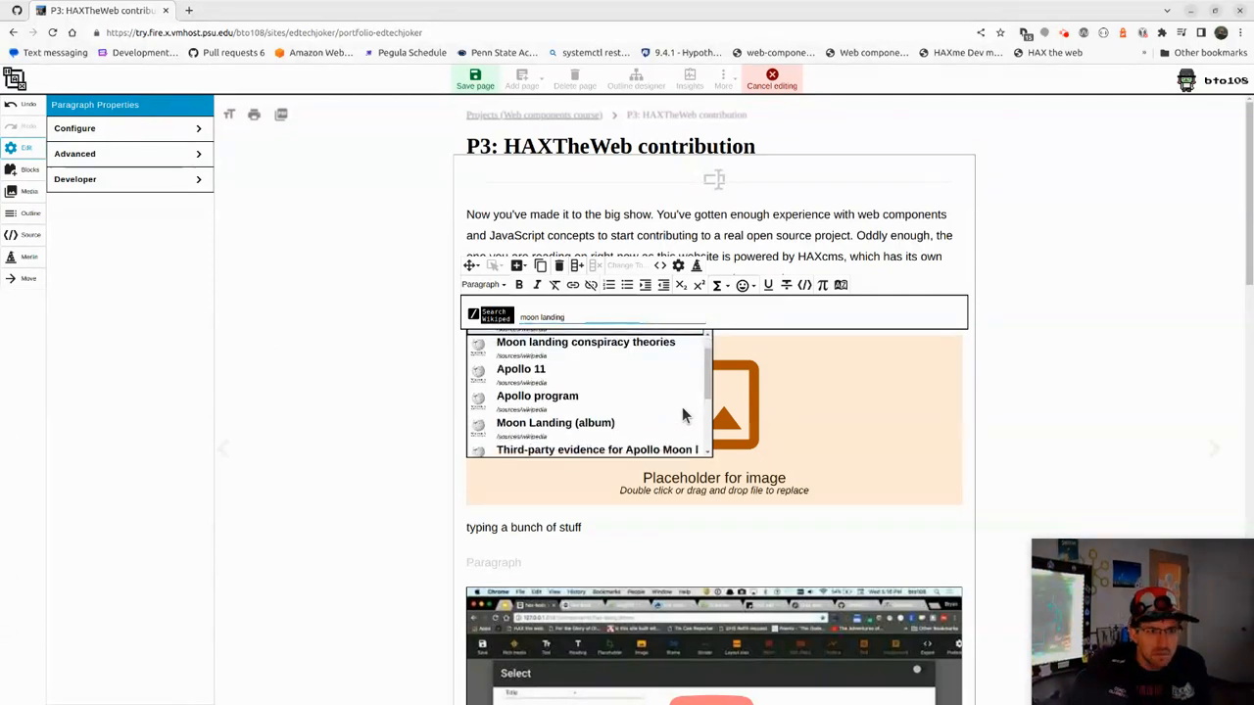
key(Return)
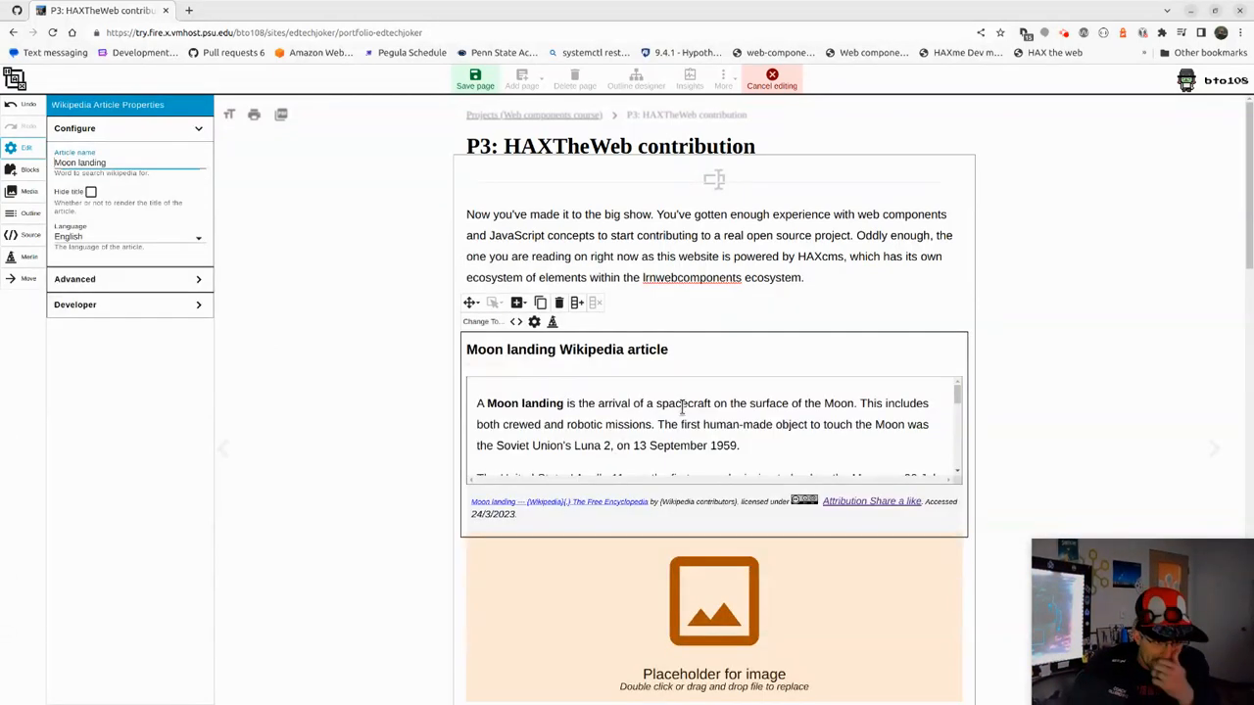
Put the Wikipedia article into a two-column layout and move the introduction paragraph into the empty second column
click(576, 304)
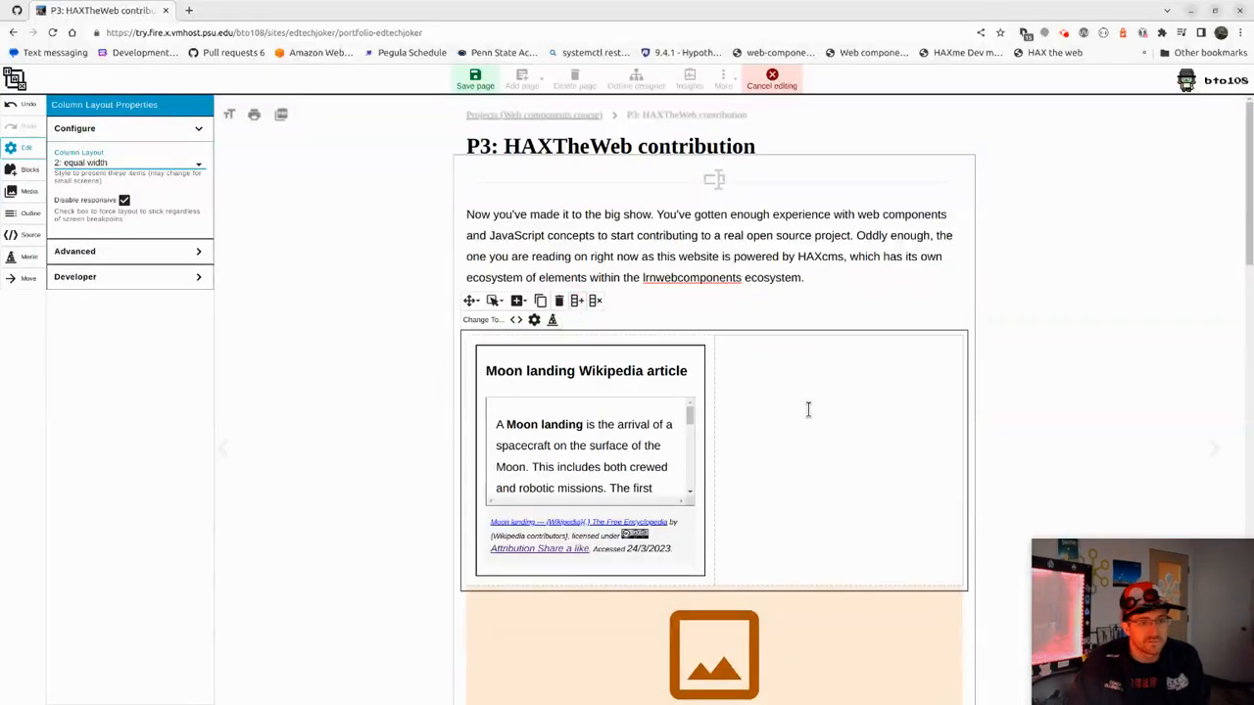
click(543, 214)
drag(470, 168, 890, 453)
click(846, 456)
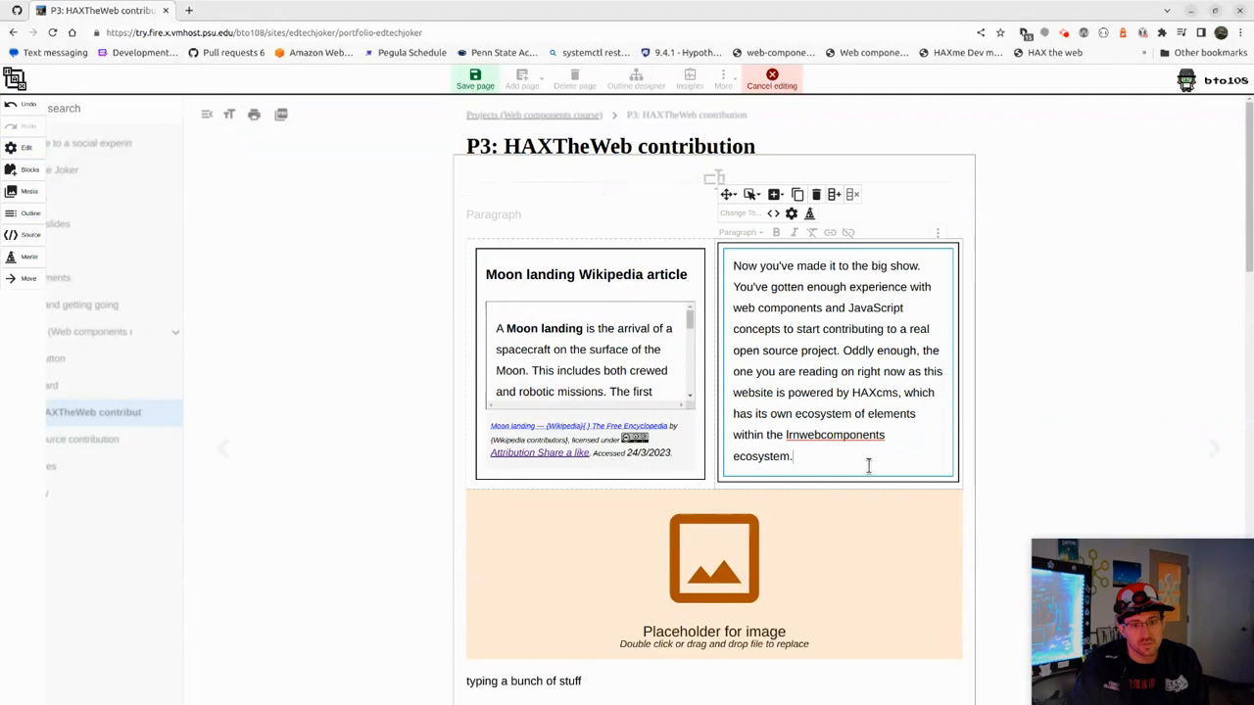
Add a paragraph below the introduction in the second column, search inline for "min" and insert the RPG Character block
key(Return)
key(slash)
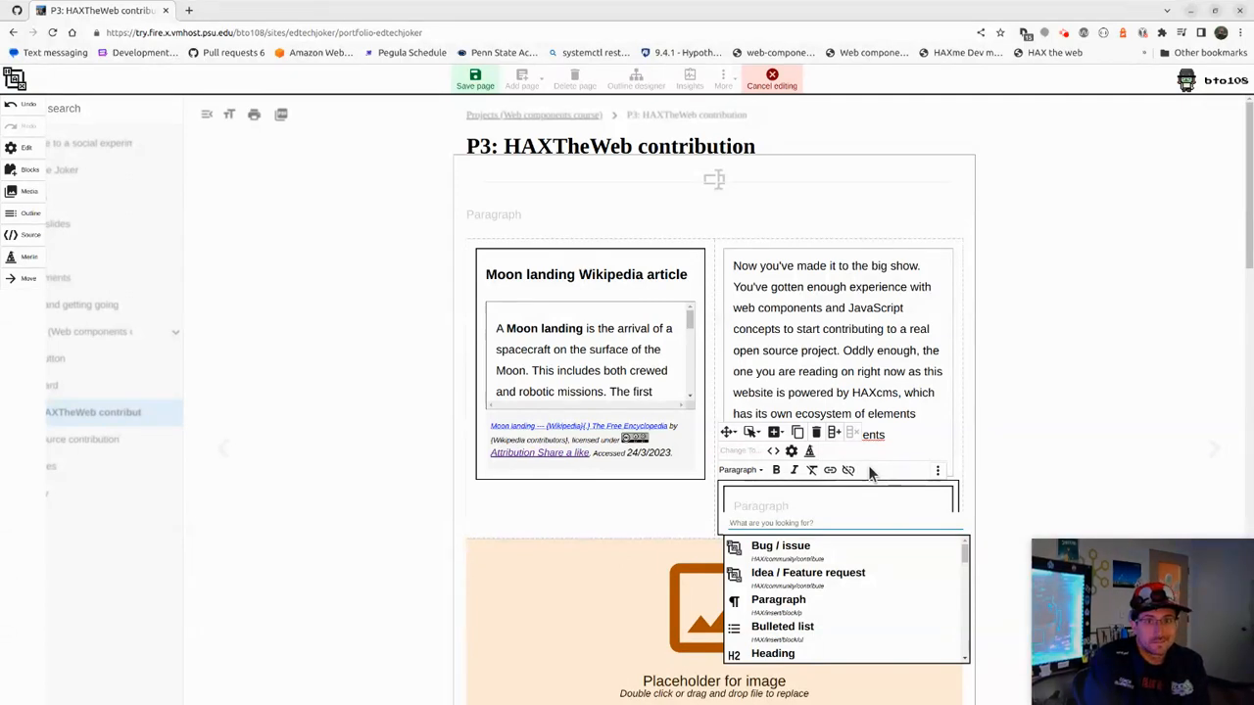
text(min)
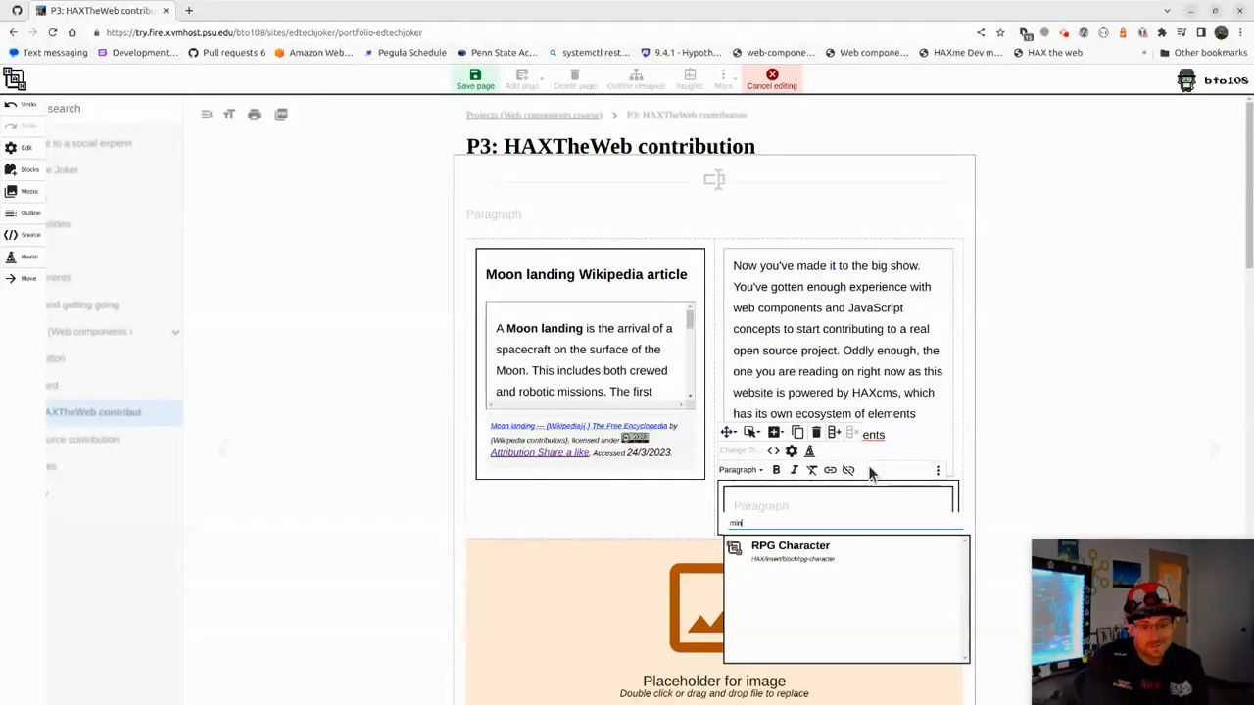
key(Down)
key(Return)
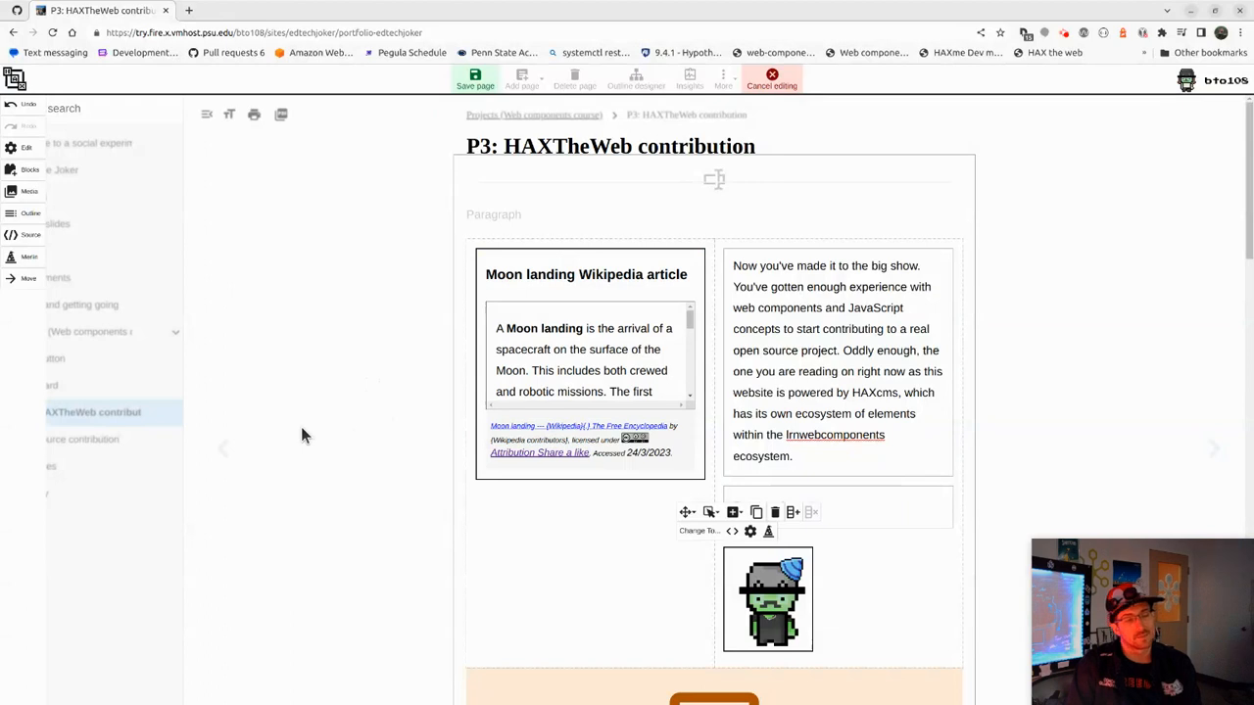
Search the inline commands for "fsfsfs" from the empty paragraph above the RPG character
click(870, 468)
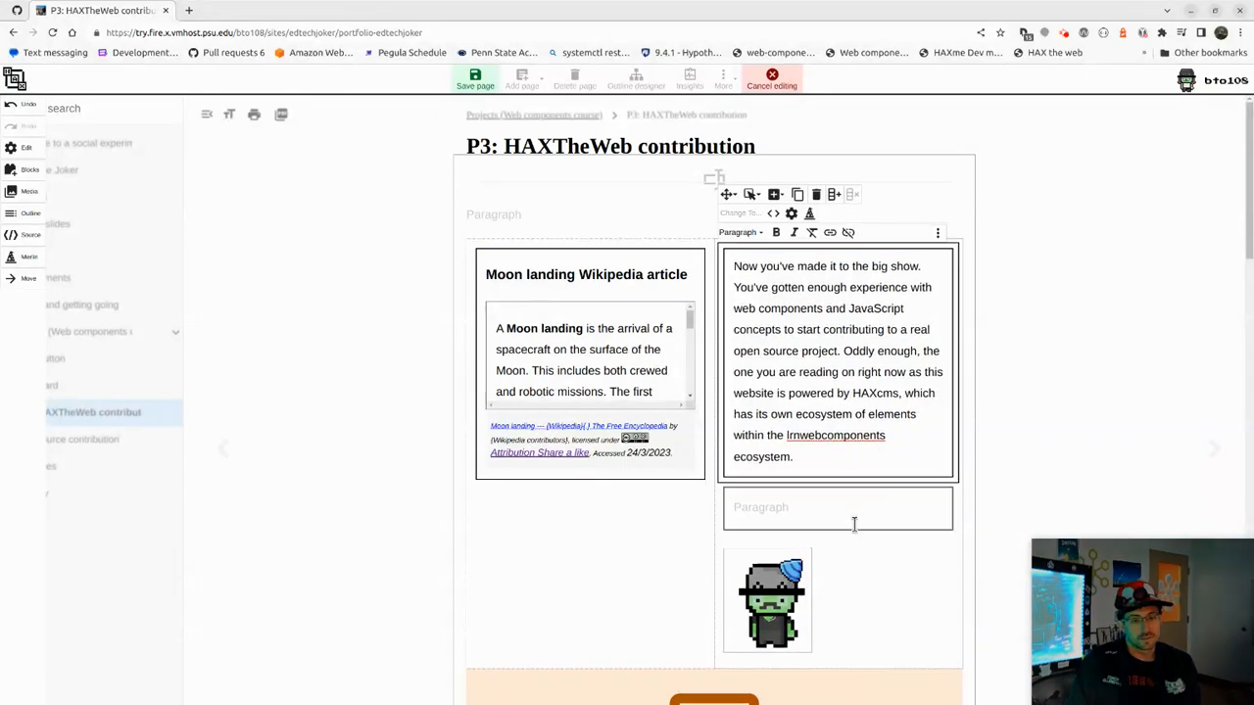
click(845, 508)
text(fsfsfs)
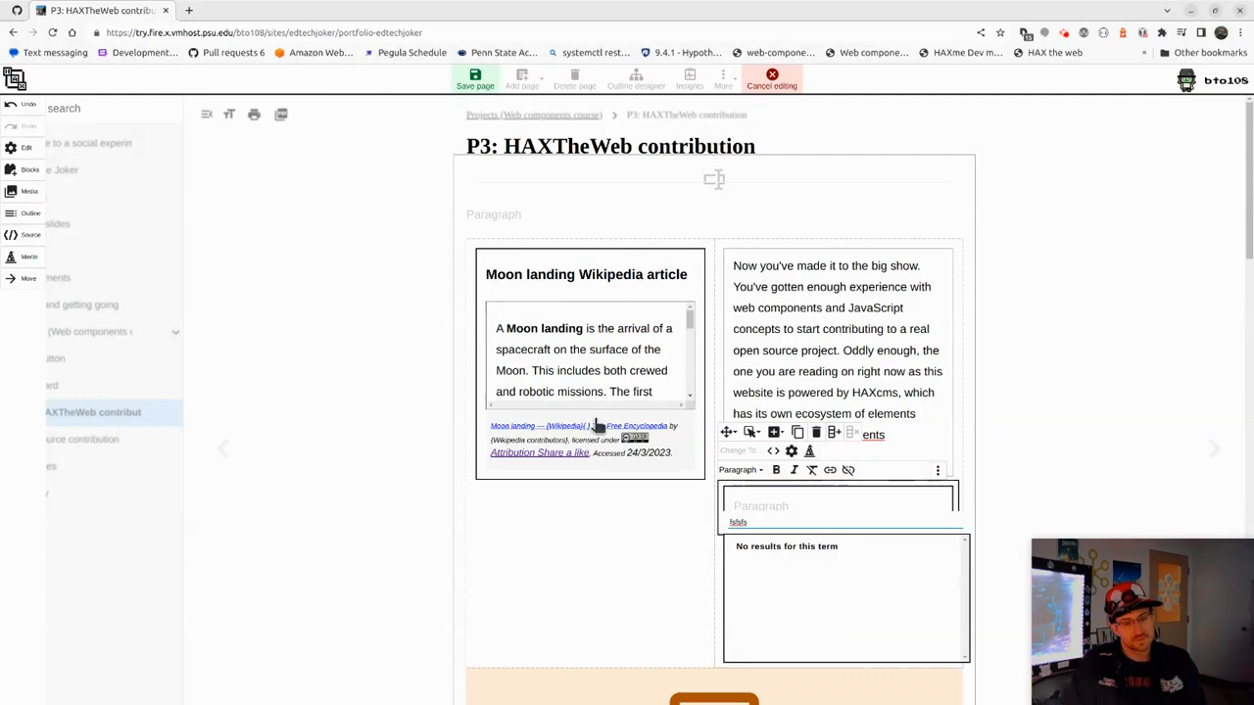
click(370, 268)
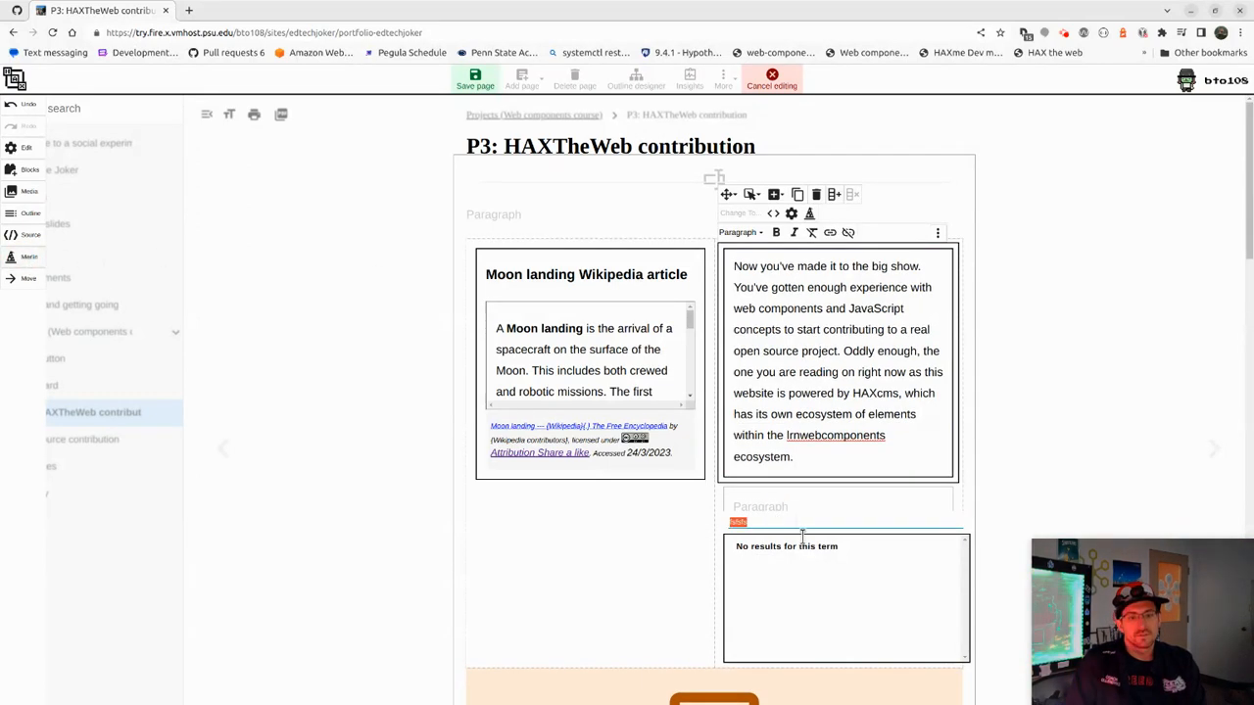
Clear the inline search term in the second column's empty paragraph and open the feature request form on GitHub
click(792, 580)
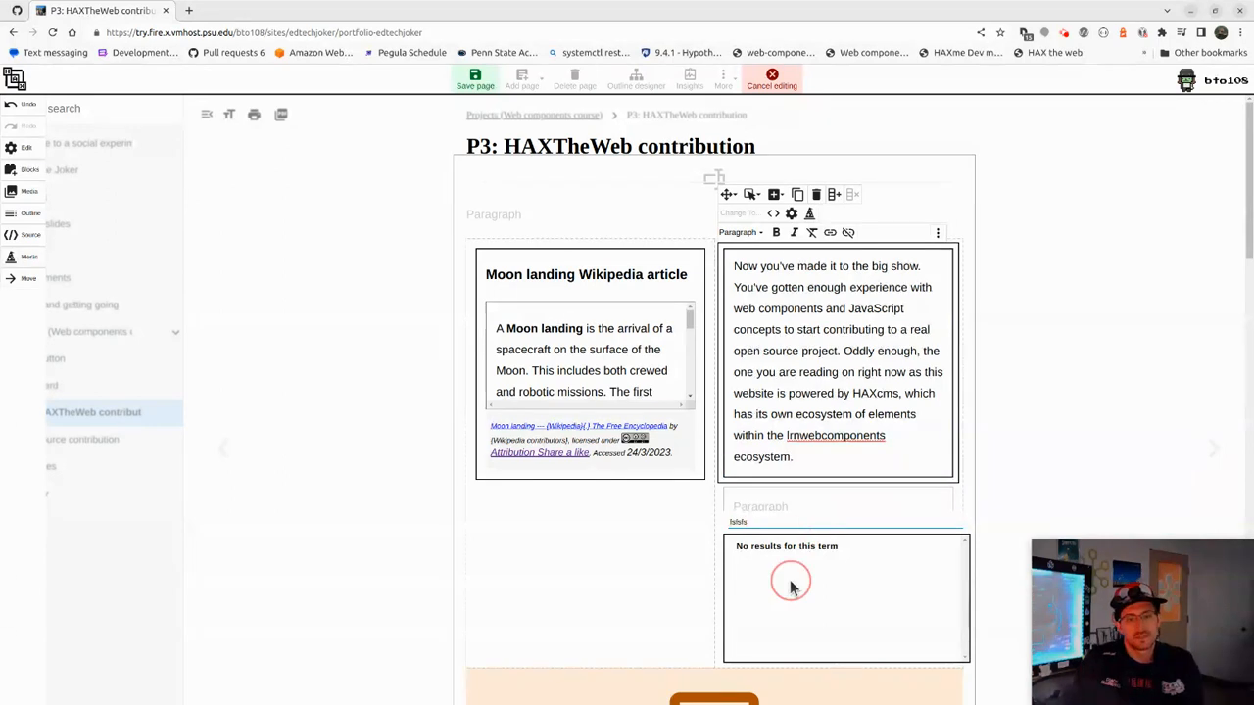
click(785, 511)
key(BackSpace)
key(BackSpace)
key(BackSpace)
key(BackSpace)
key(BackSpace)
key(BackSpace)
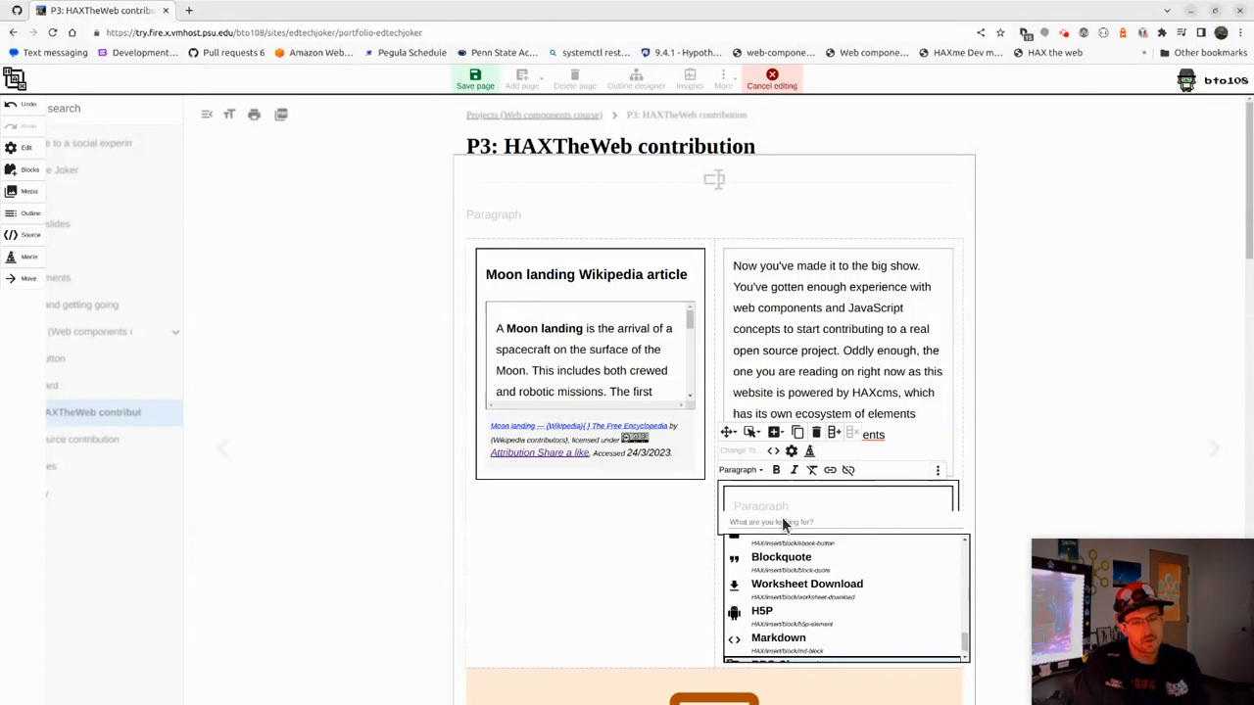
click(782, 524)
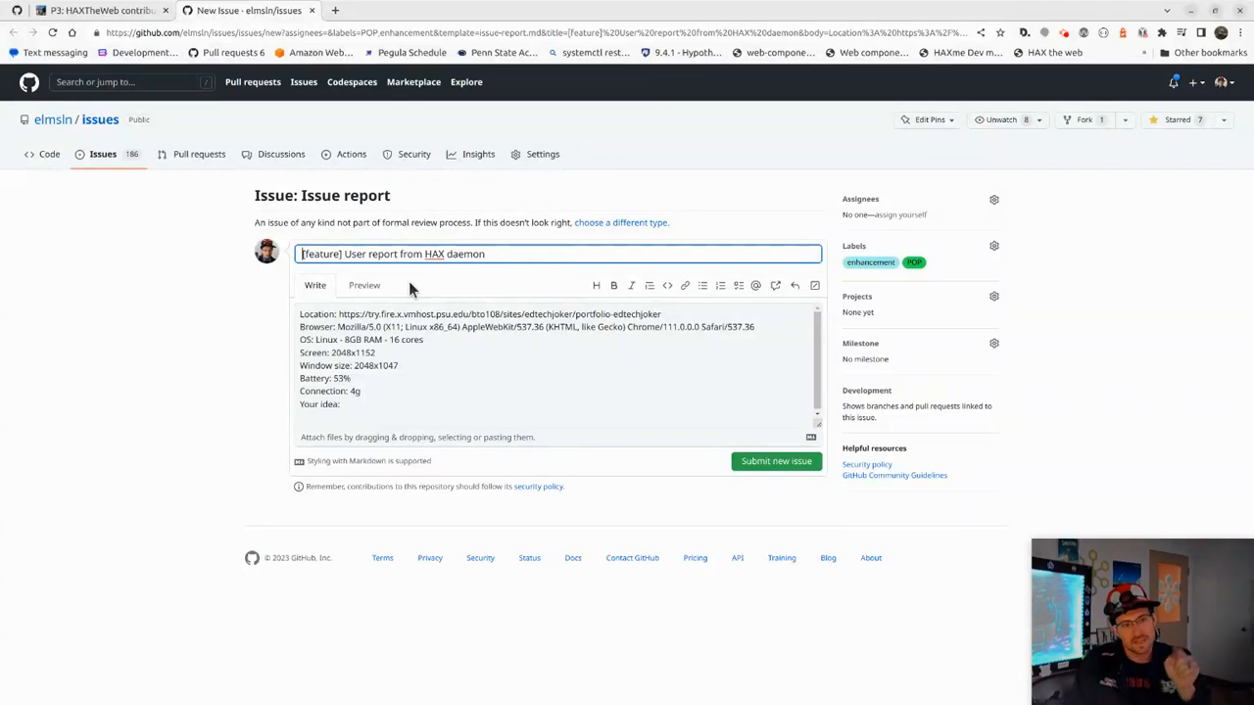
click(157, 321)
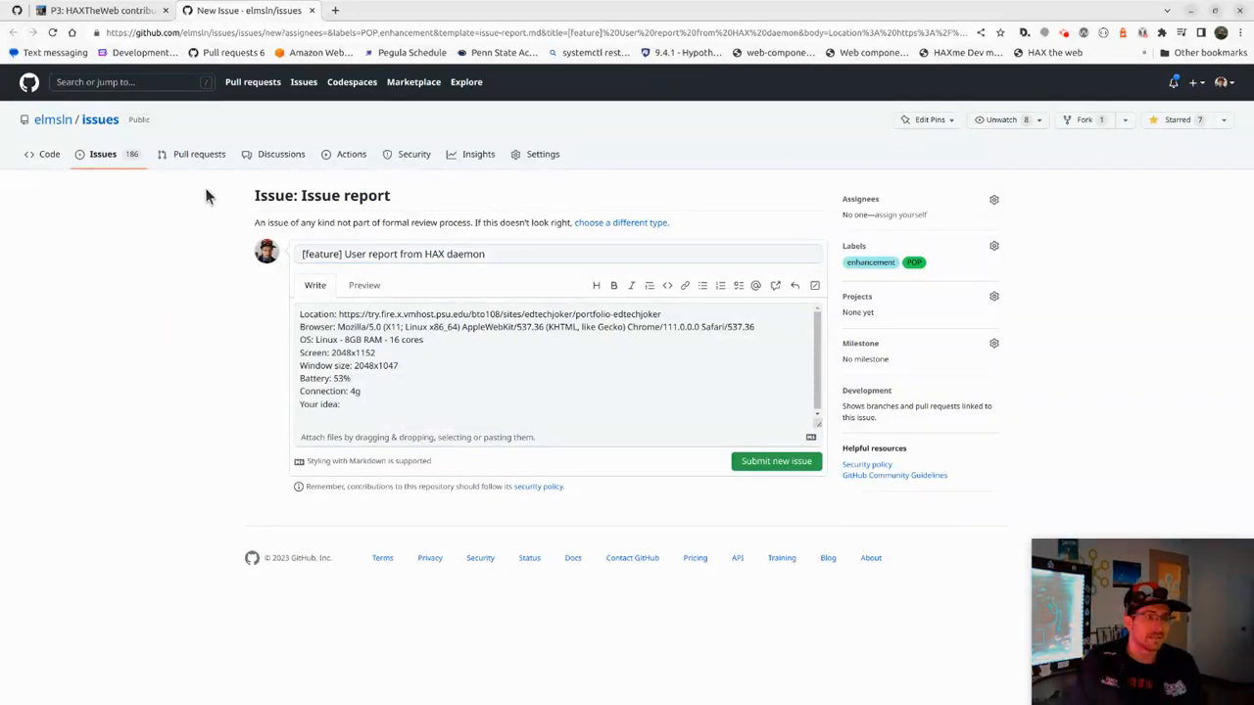
Return to the page being edited, select the empty paragraph below the image placeholder and search the Merlin action commands for "google"
click(107, 13)
scroll(607, 470, down, 5)
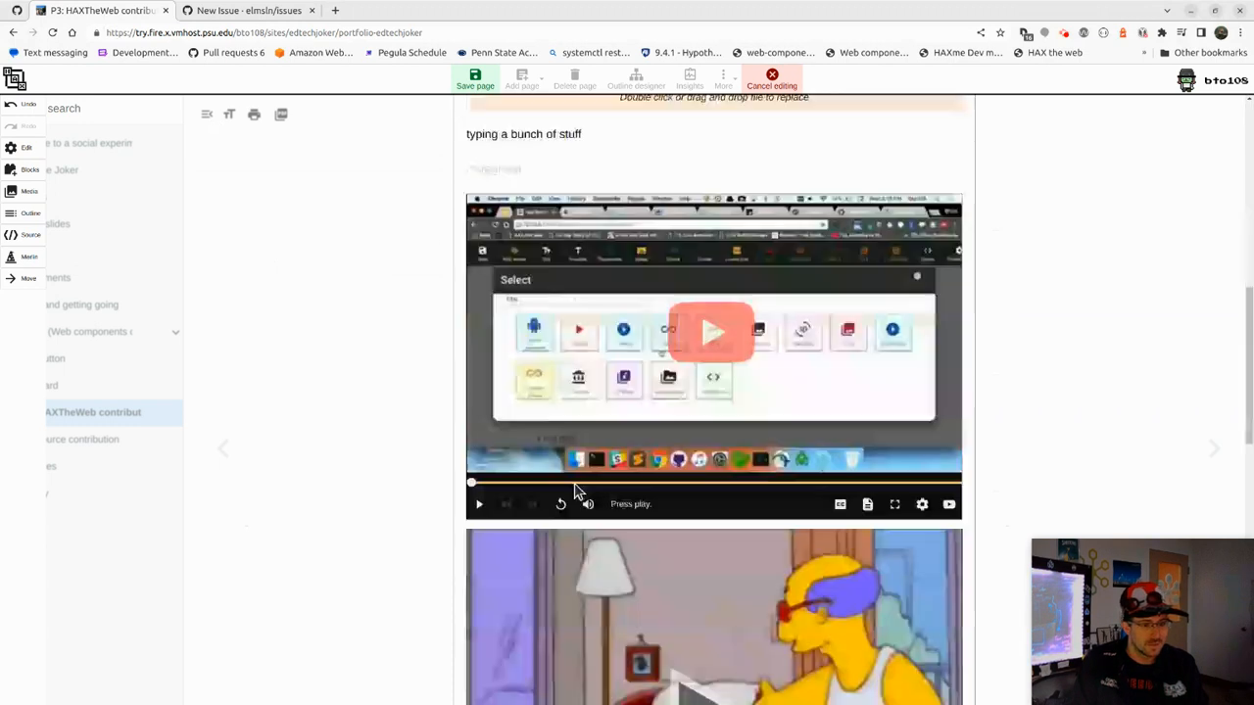
click(526, 451)
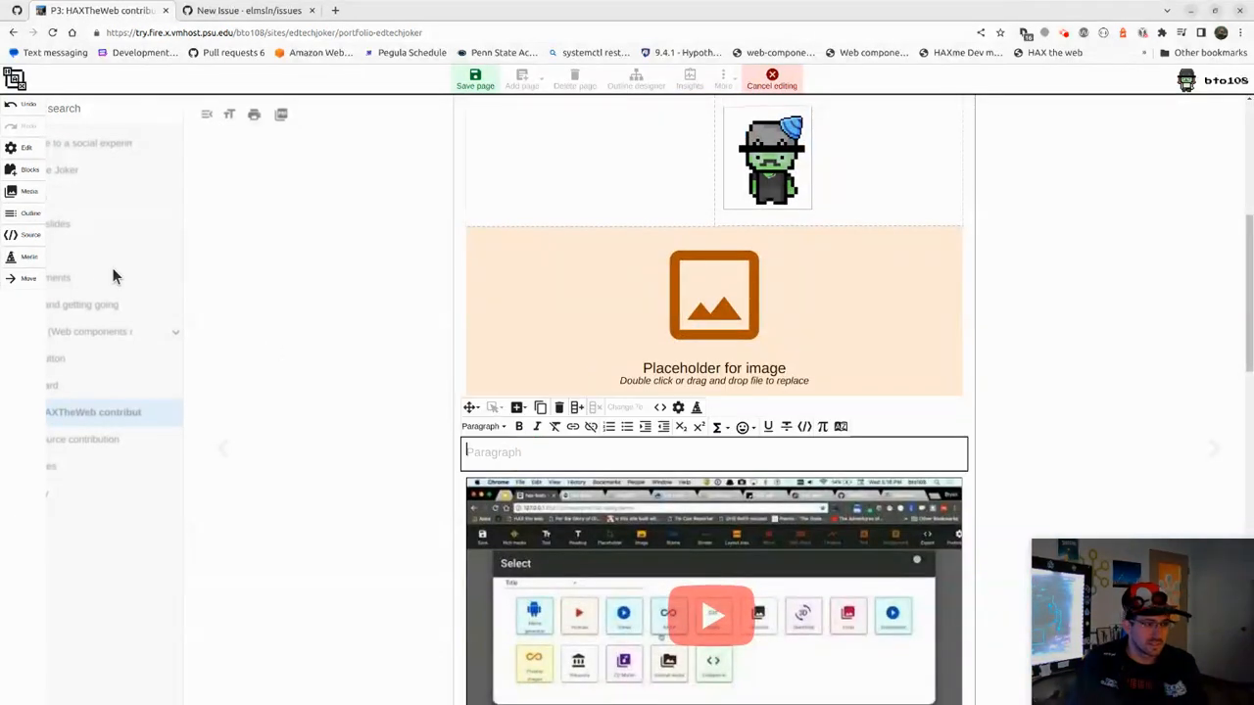
click(21, 259)
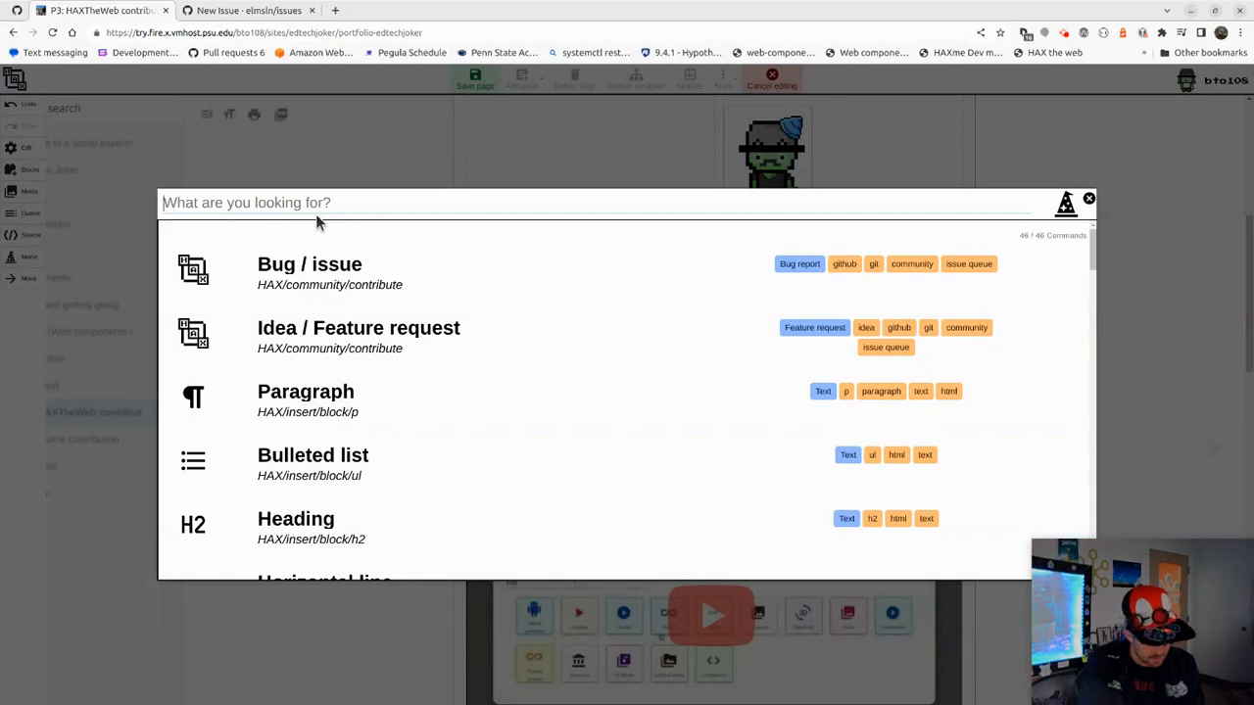
text(/)
text(google)
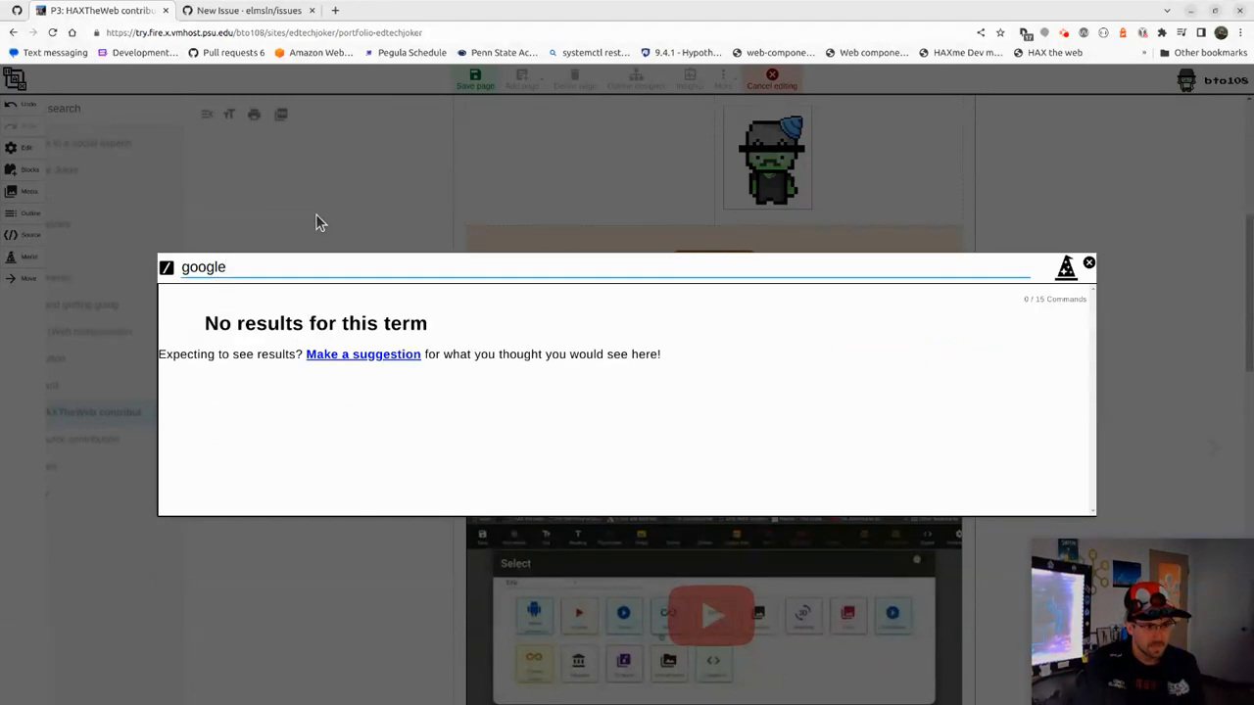
Make a suggestion for the missing command, describe it as "We really should support in context google seraching" and close the issue unsubmitted
click(323, 357)
click(529, 372)
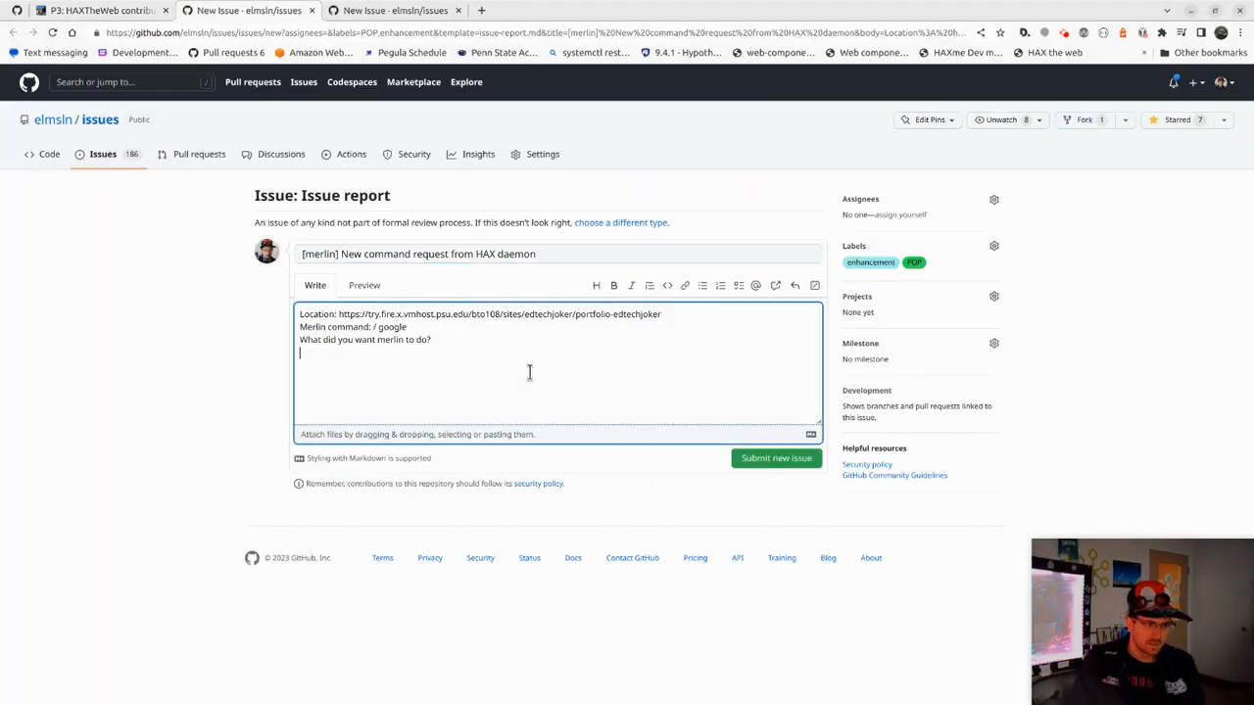
drag(306, 328, 429, 339)
click(429, 339)
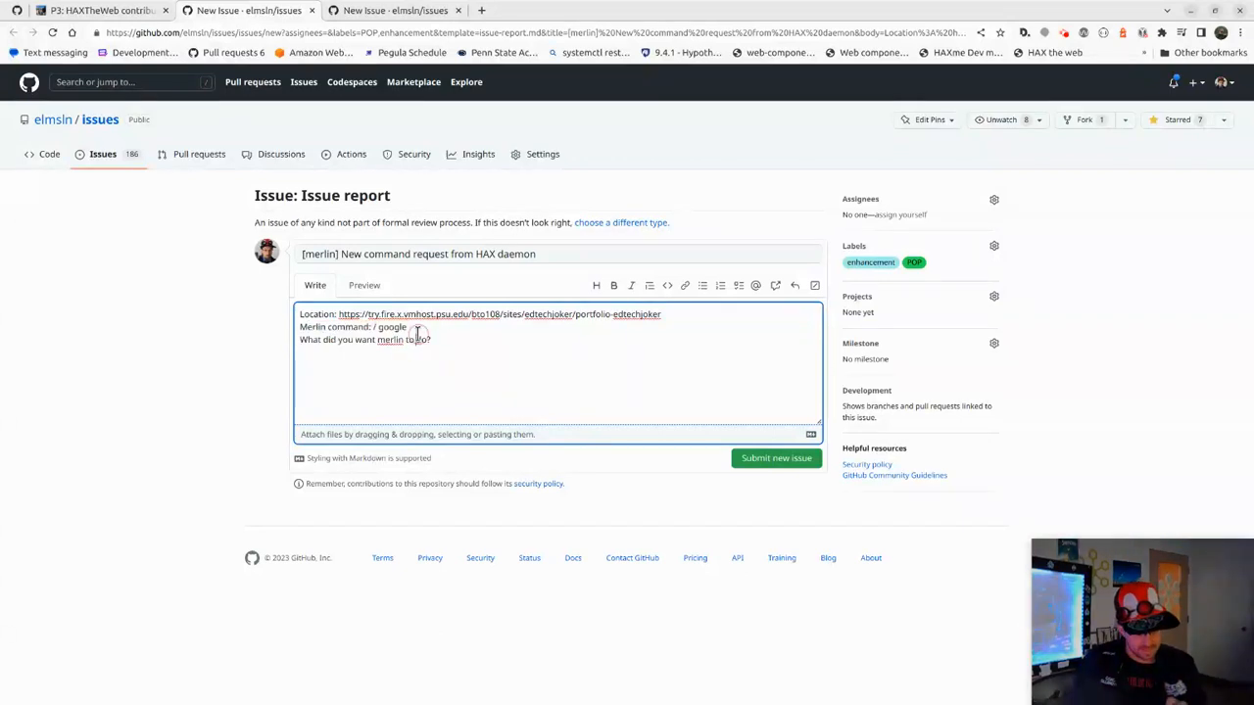
click(389, 372)
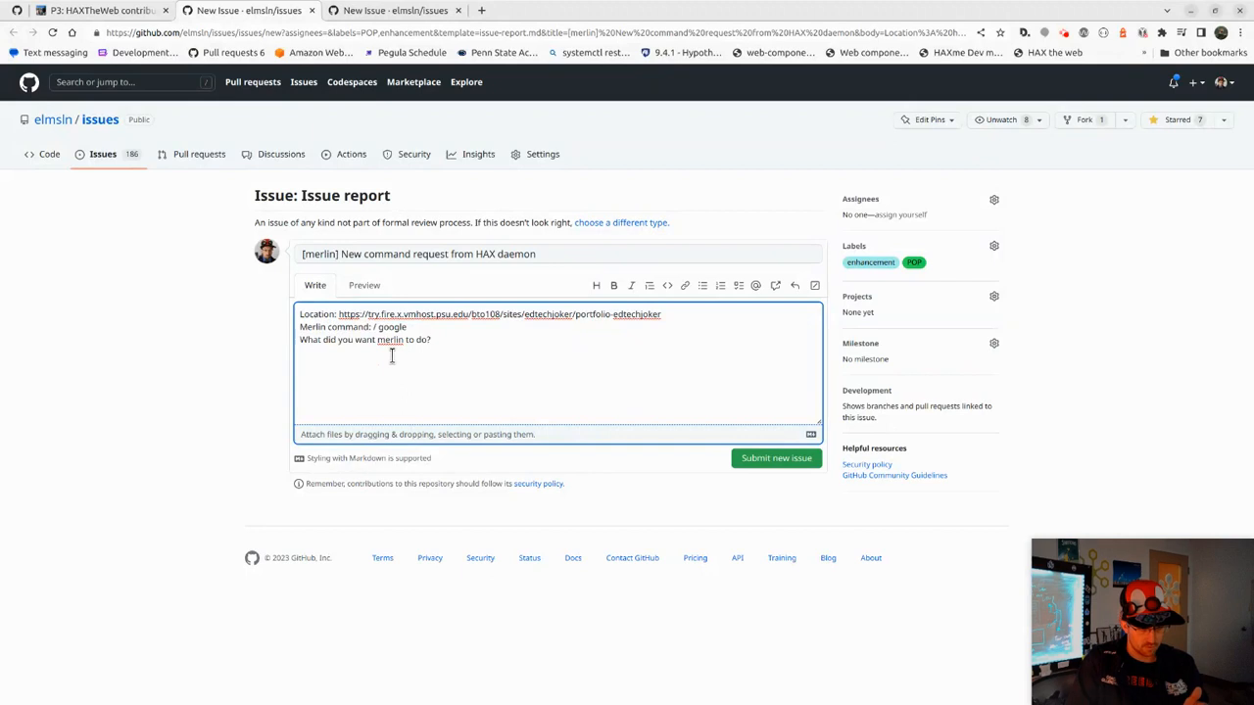
text(We really should supp)
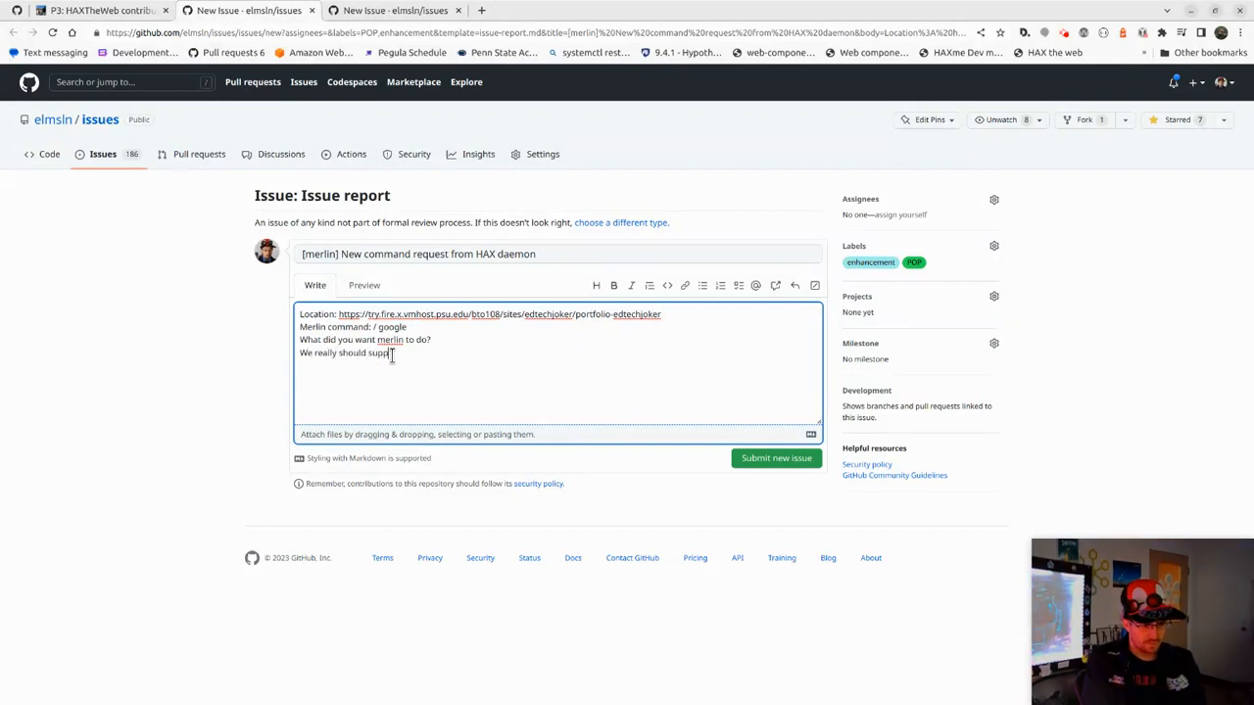
text(ort in context google s)
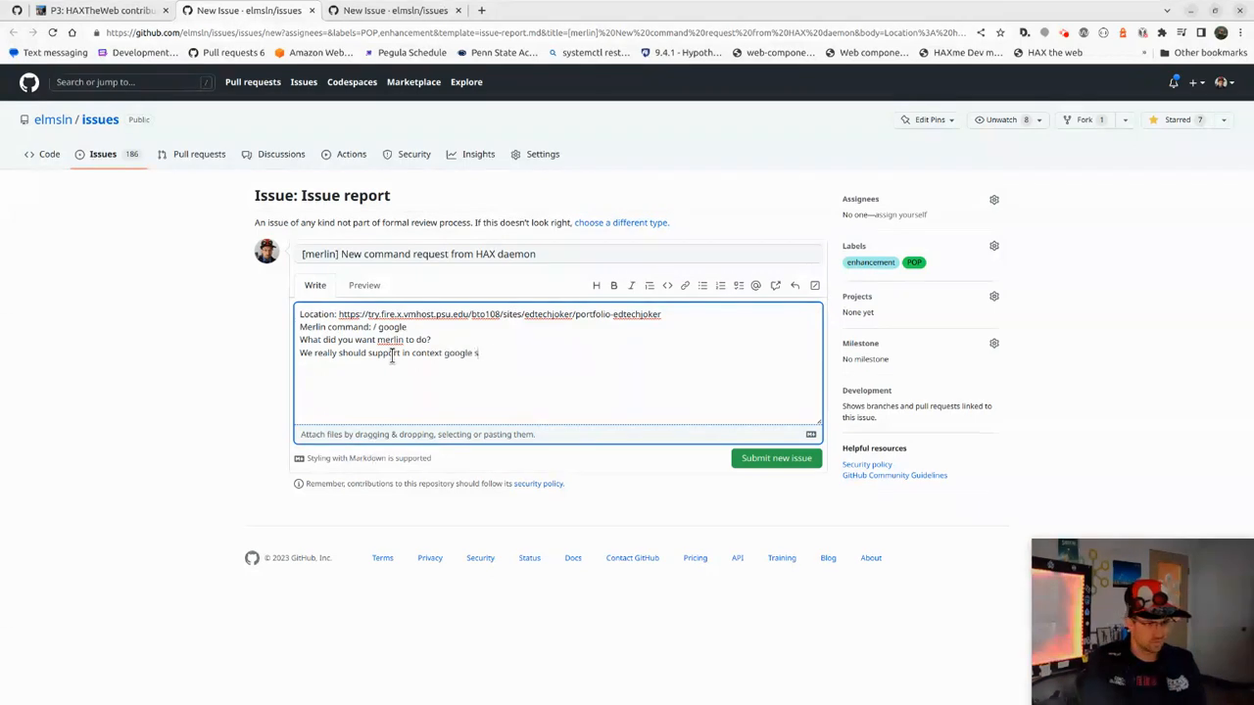
text(eraching)
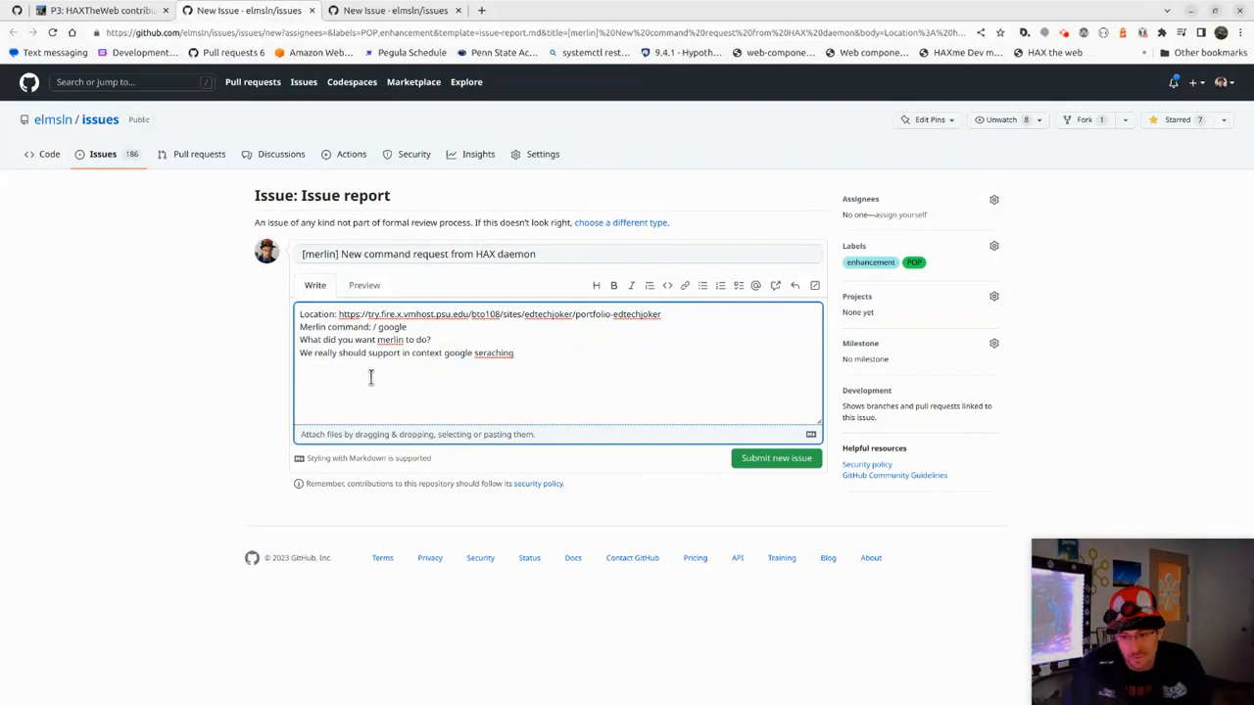
key(ctrl+w)
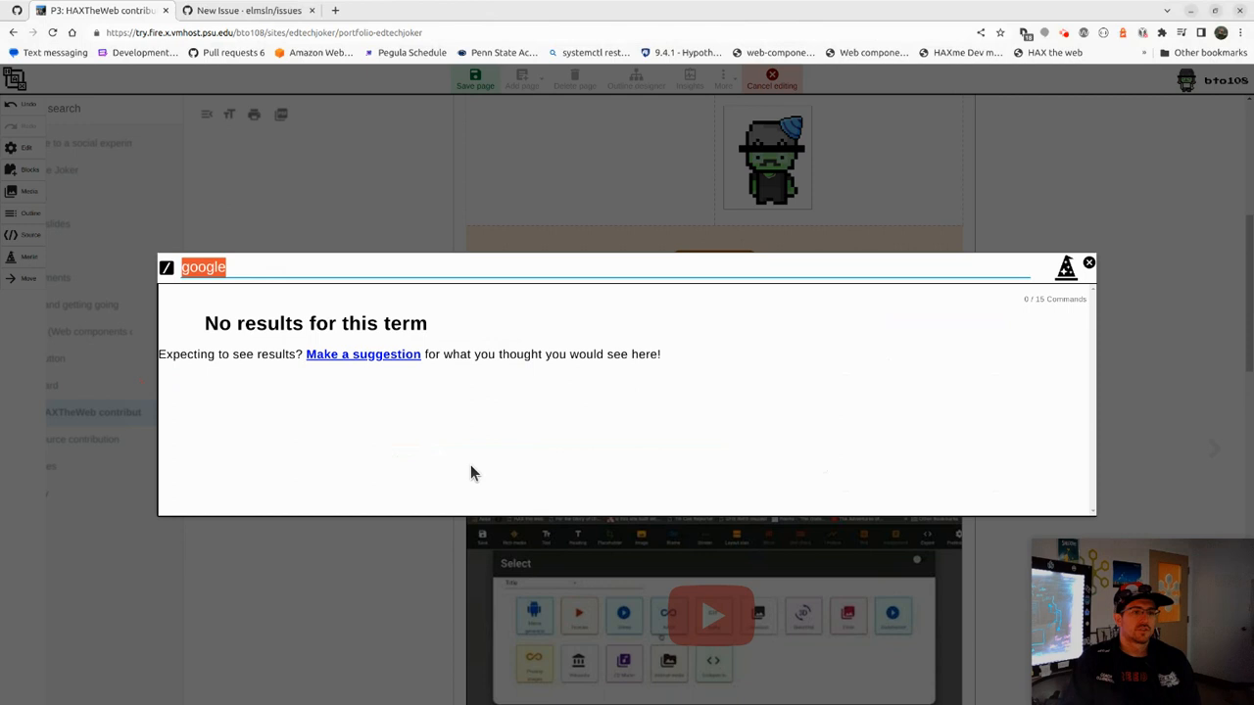
Clear the search, close the command finder and browse the Layout and Instructional categories of available blocks
key(BackSpace)
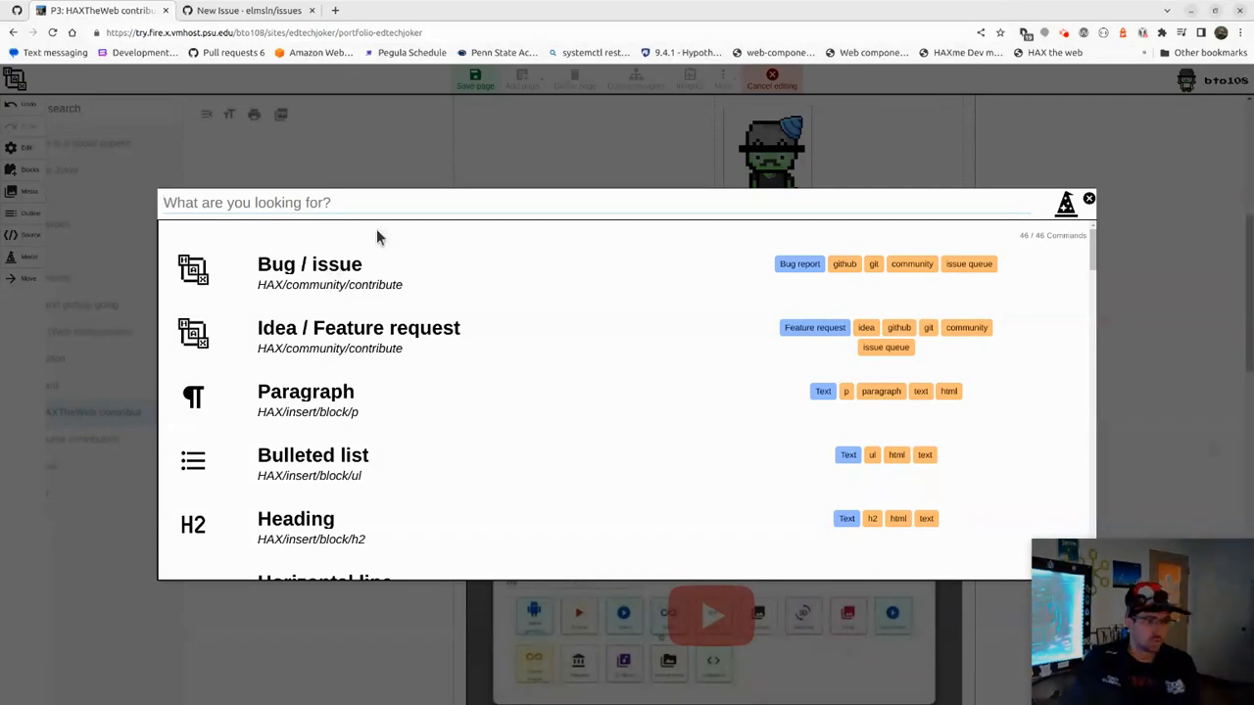
click(478, 181)
click(29, 171)
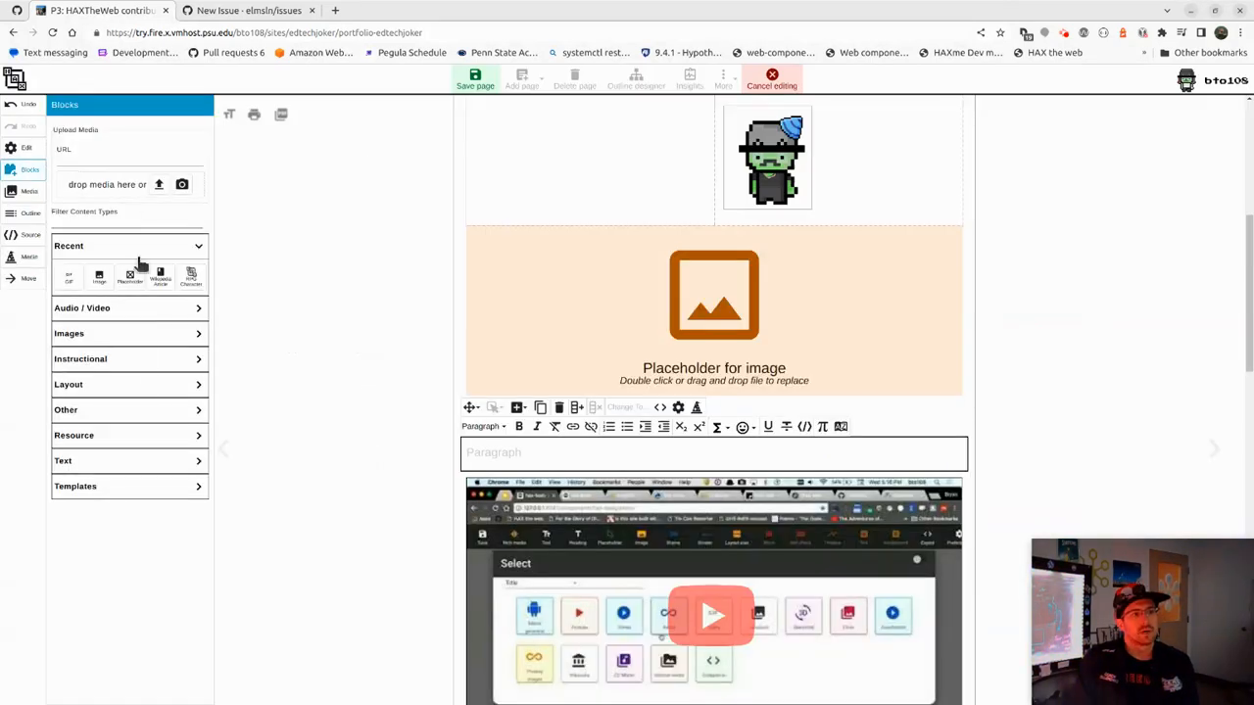
click(100, 387)
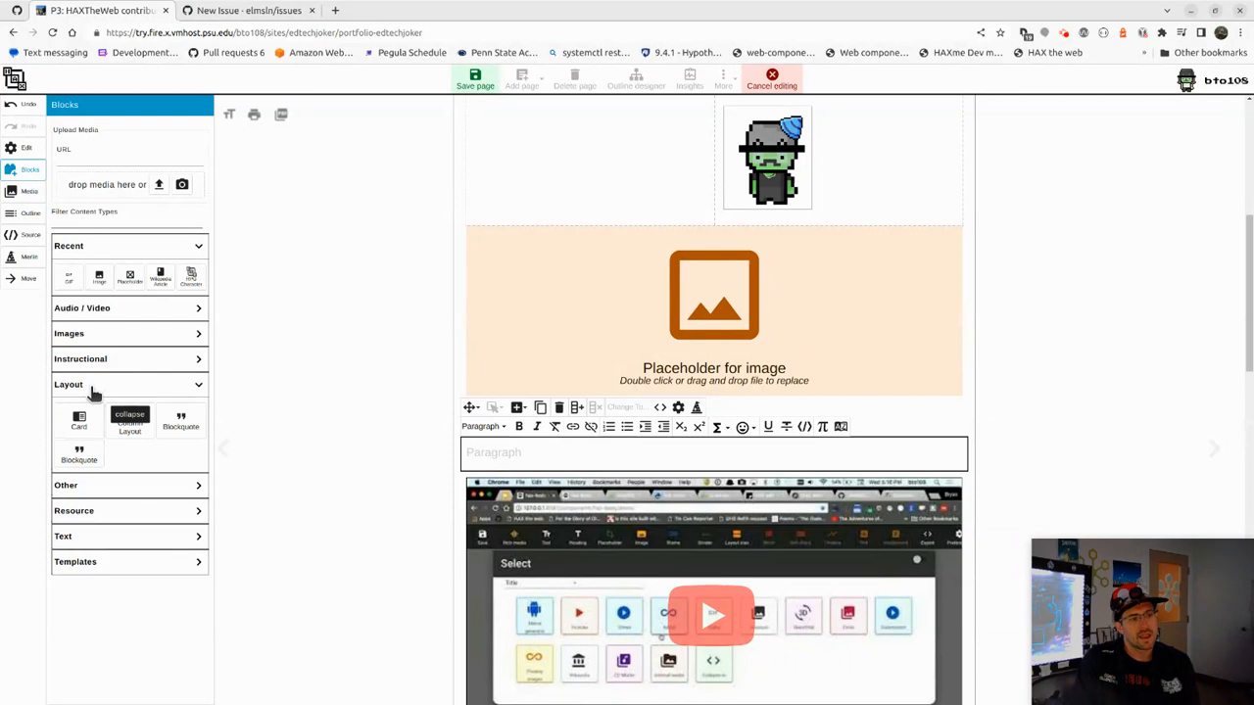
click(95, 385)
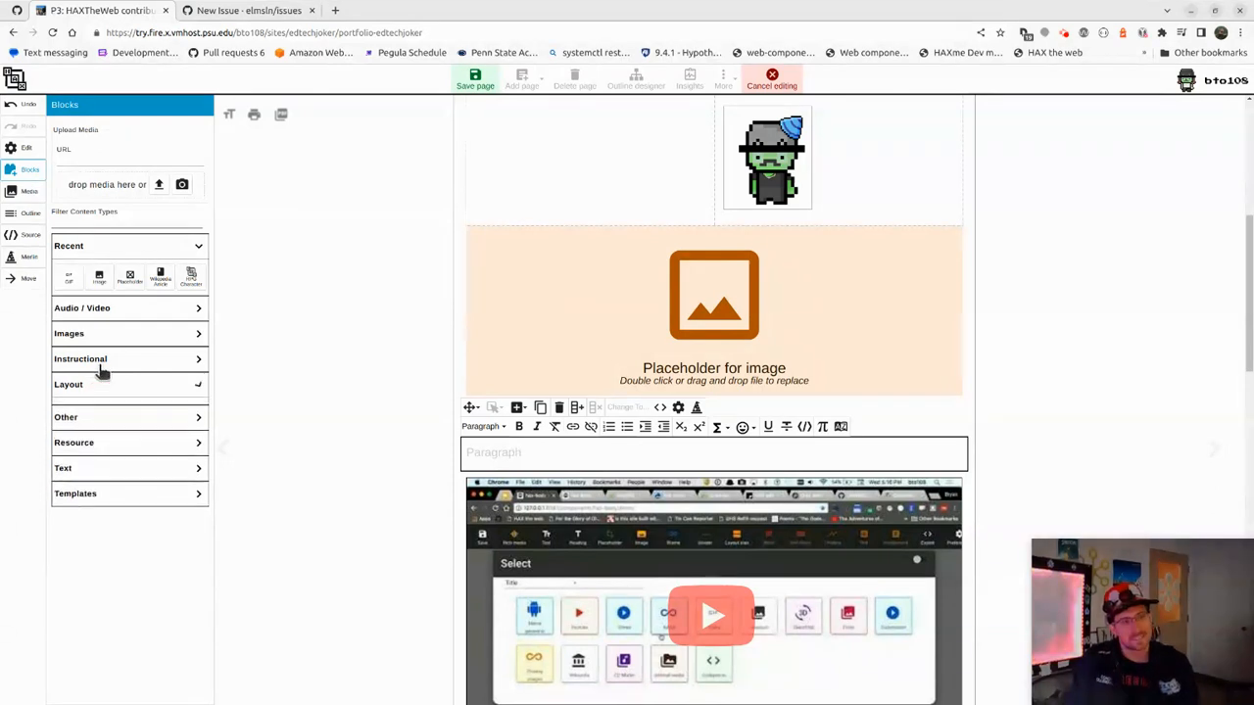
click(96, 359)
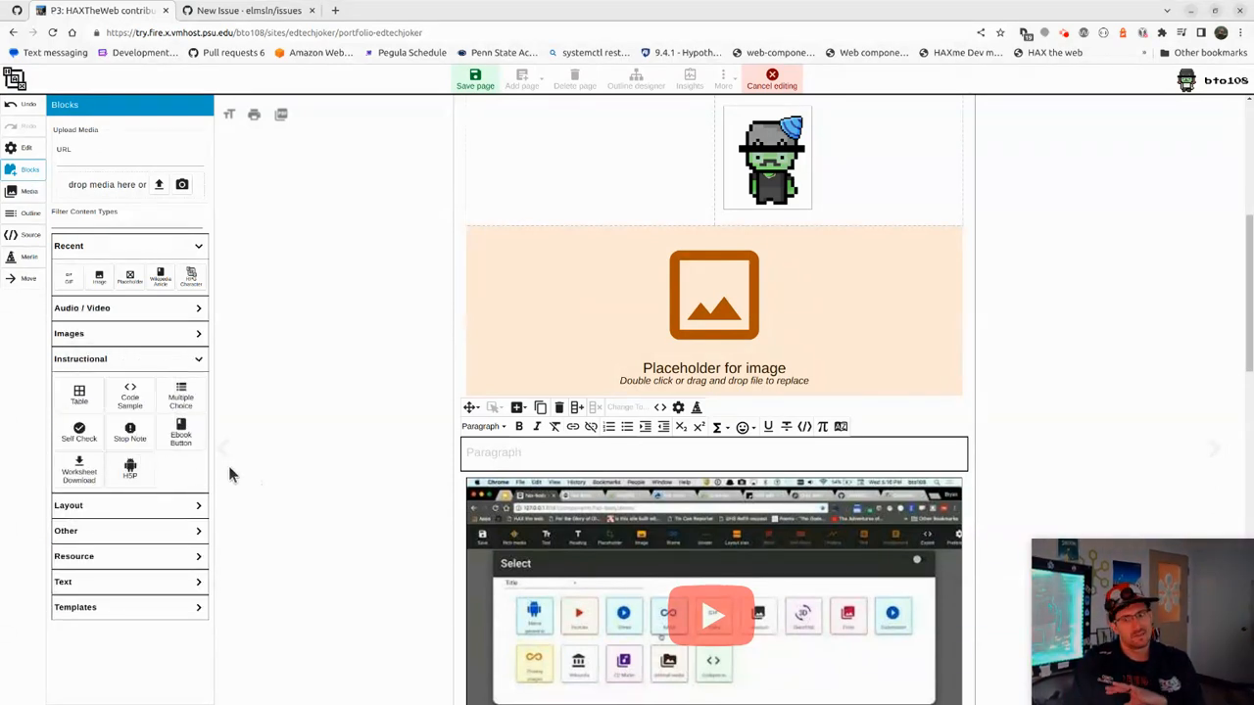